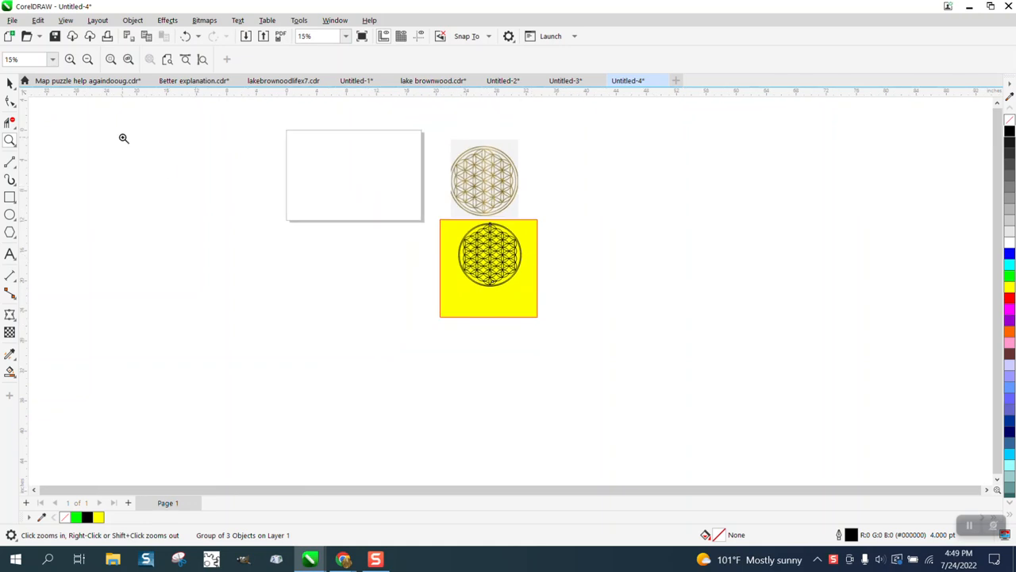
Move the black flower-of-life group to the empty area left of the page and delete the yellow square
click(9, 83)
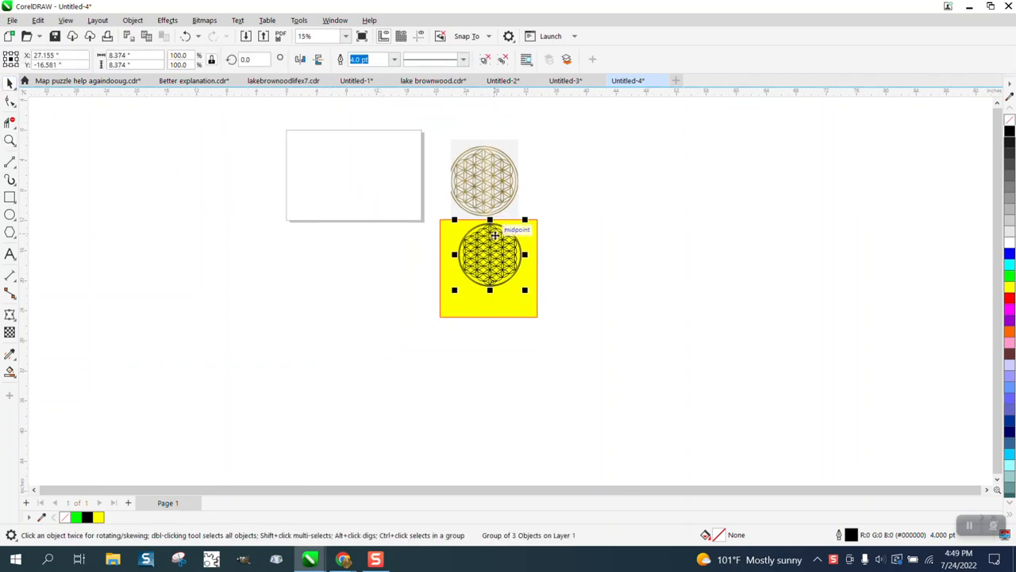
drag(436, 213, 582, 317)
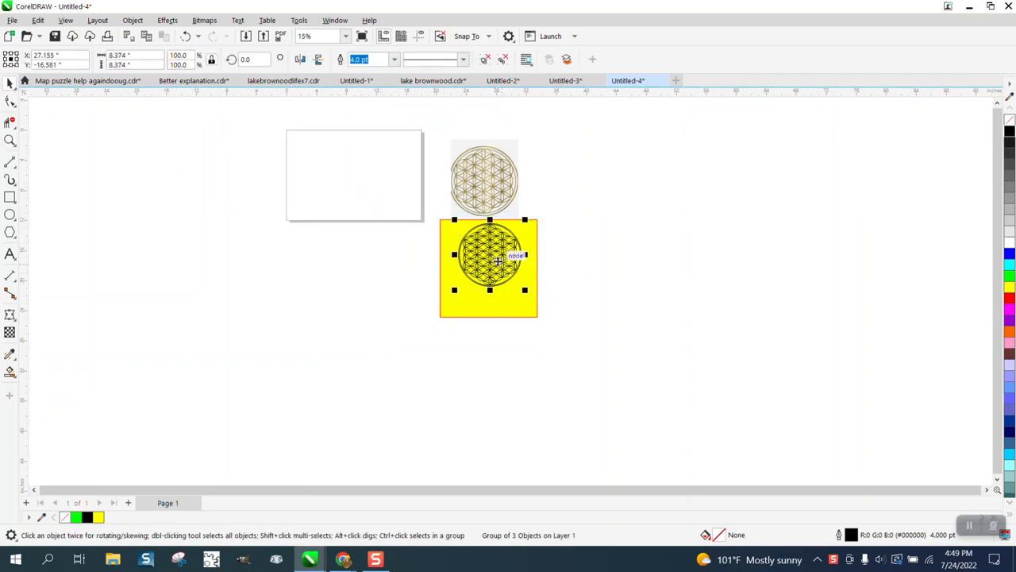
drag(517, 254, 253, 171)
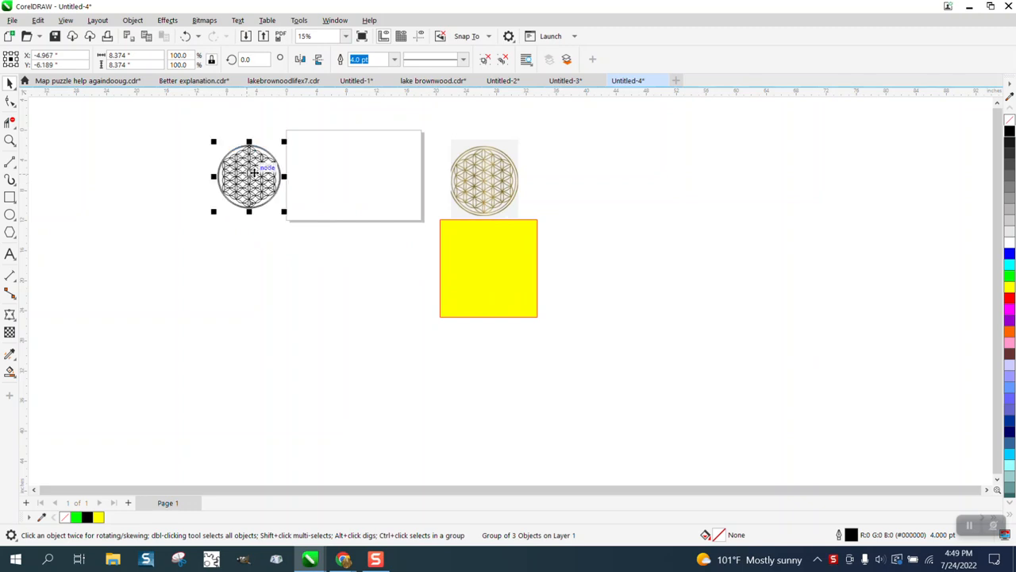
click(490, 238)
key(Delete)
Draw a circle about 3.475 inches in diameter on the page and place a horizontal copy about 2.75 inches to its right, overlapping it
click(10, 141)
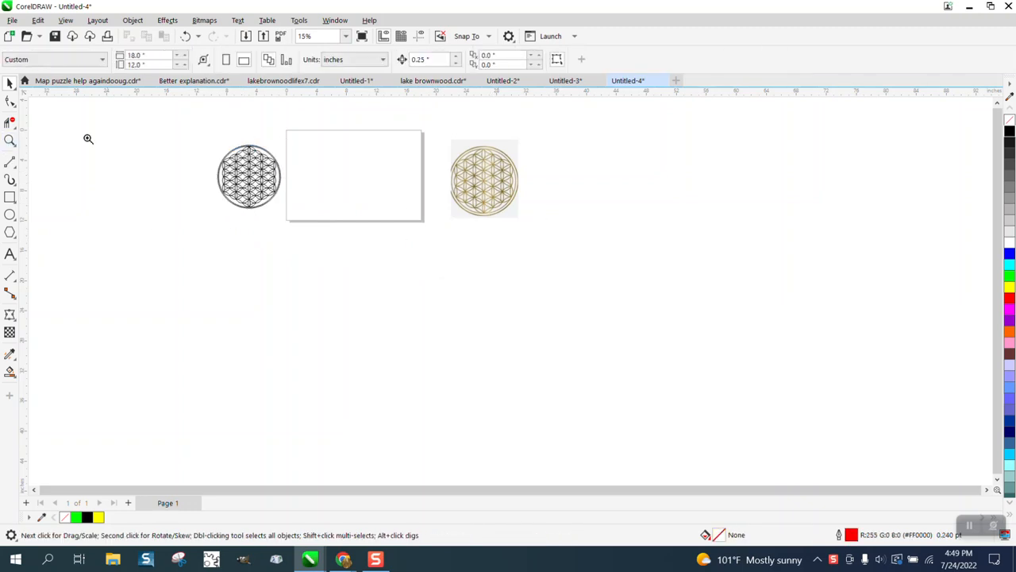
drag(190, 132, 376, 219)
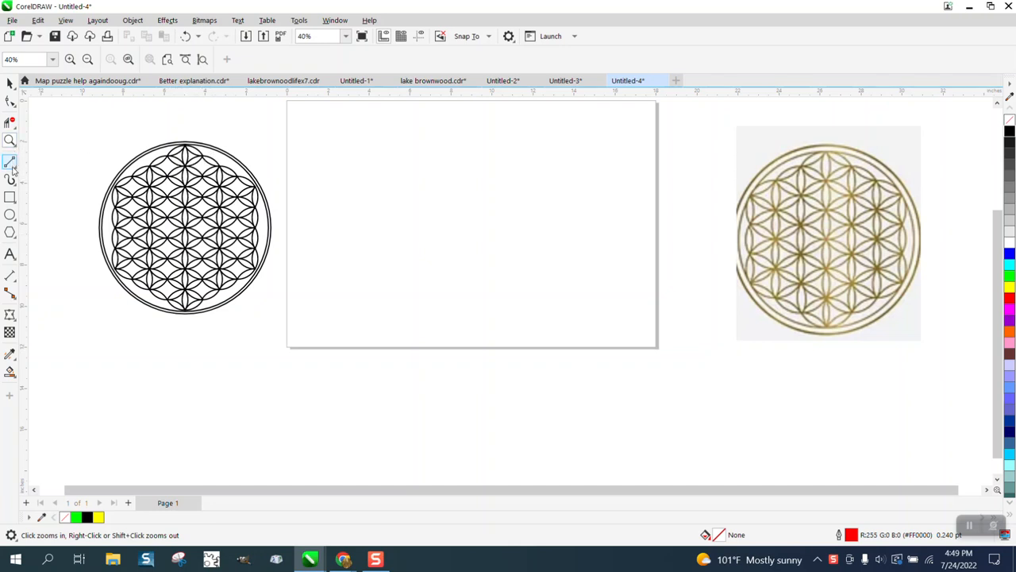
drag(182, 146, 204, 174)
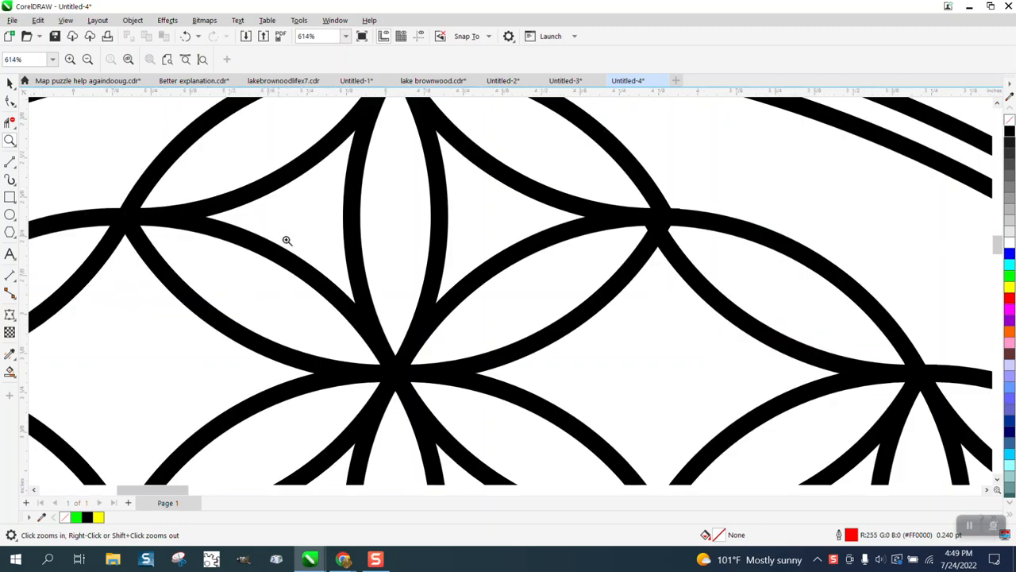
scroll(325, 254, down, 7)
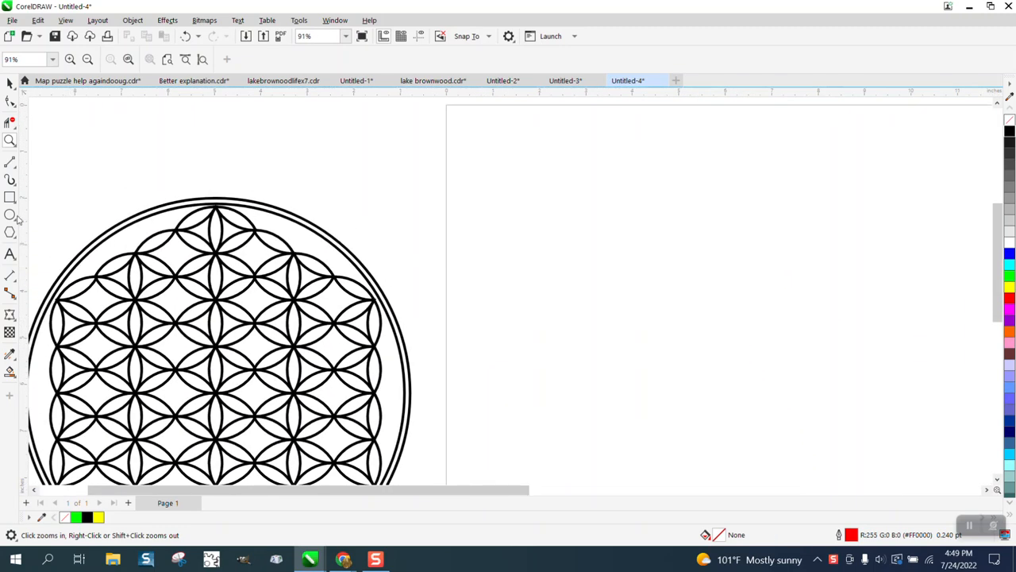
click(11, 215)
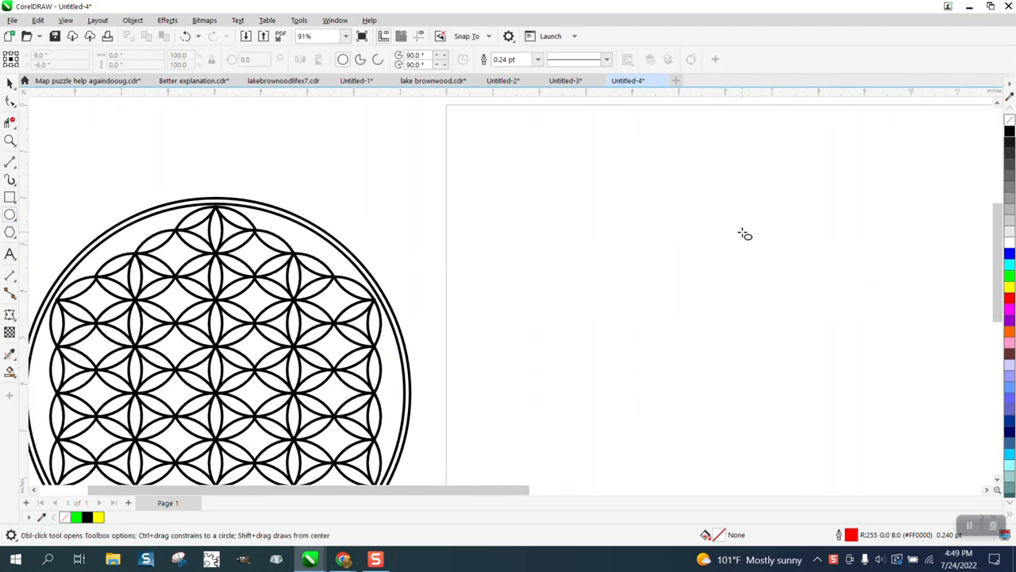
drag(744, 234, 581, 391)
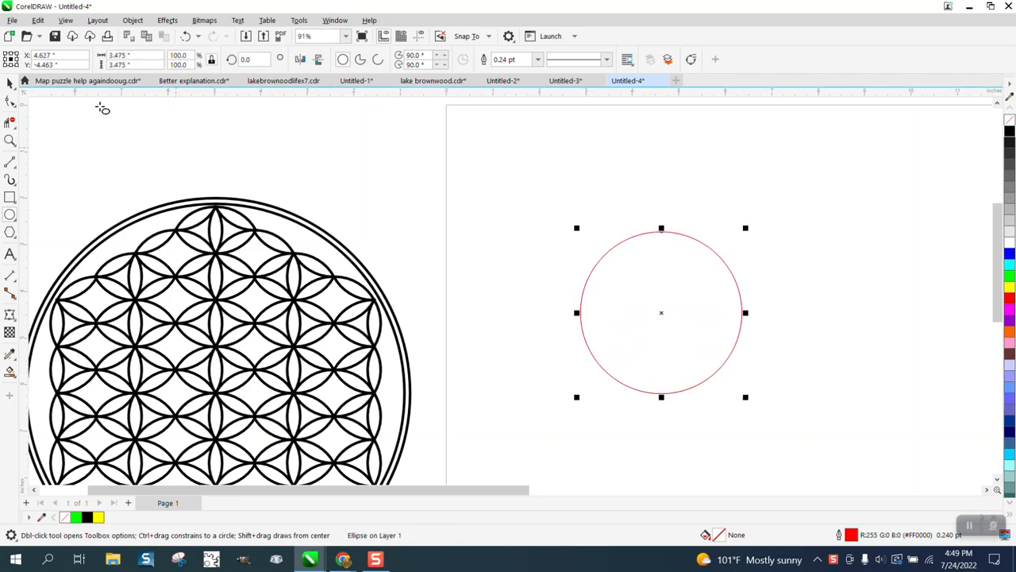
click(10, 83)
drag(662, 313, 789, 317)
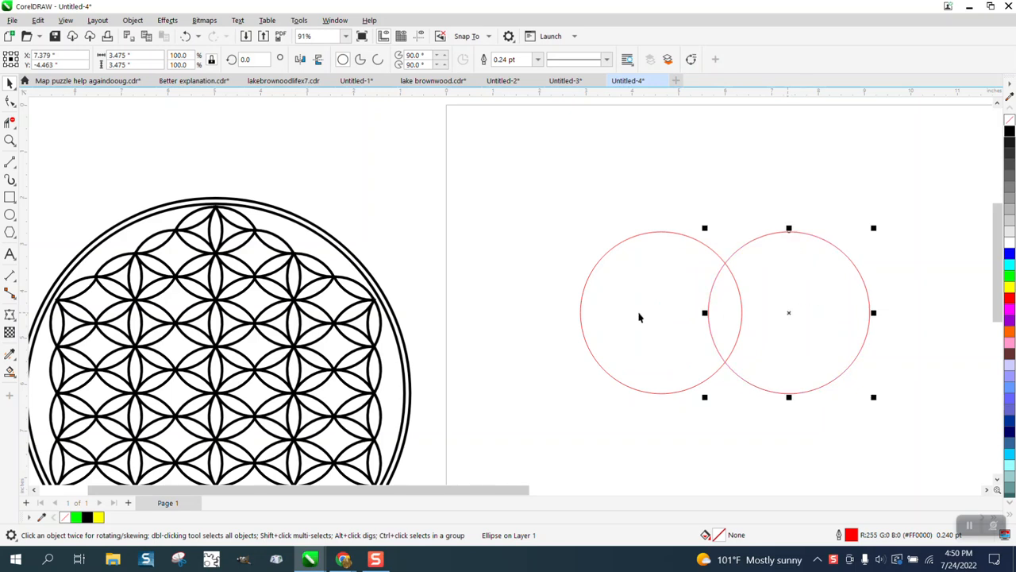
Smart-fill the overlap of the two circles in green, move the resulting petal clear of them, and delete both circles
click(11, 372)
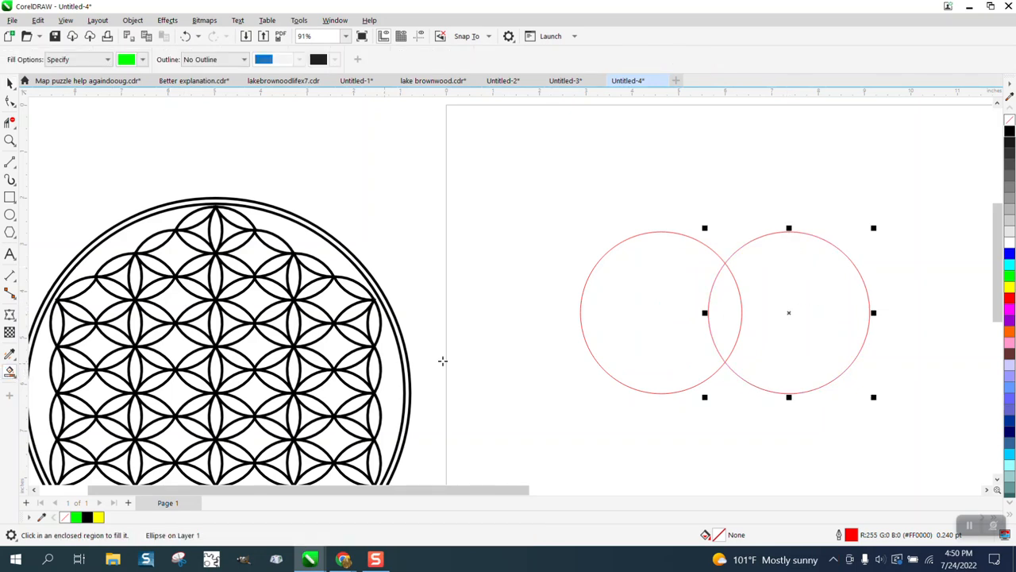
click(735, 332)
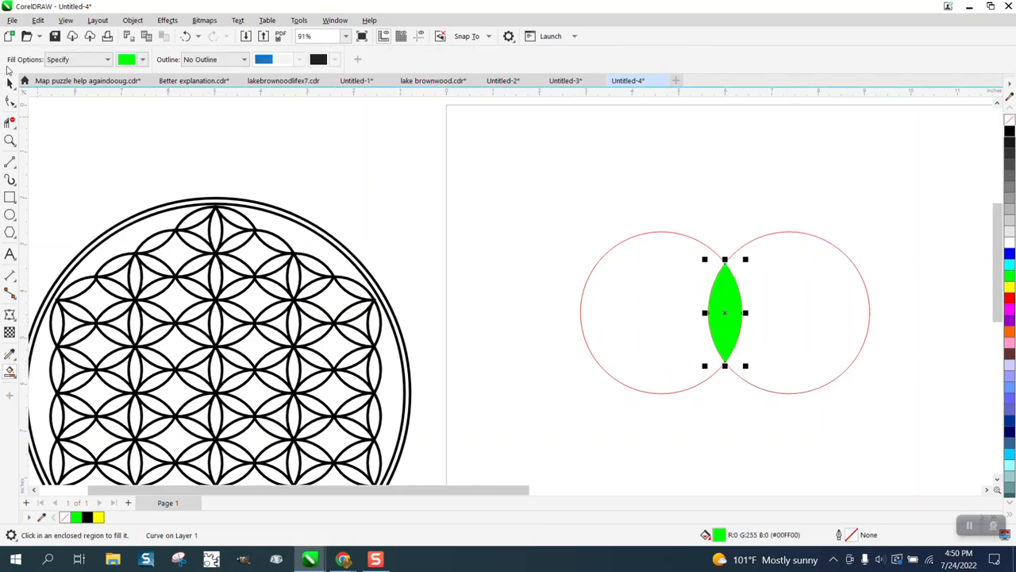
click(10, 83)
drag(725, 309, 533, 225)
drag(571, 188, 902, 442)
key(Delete)
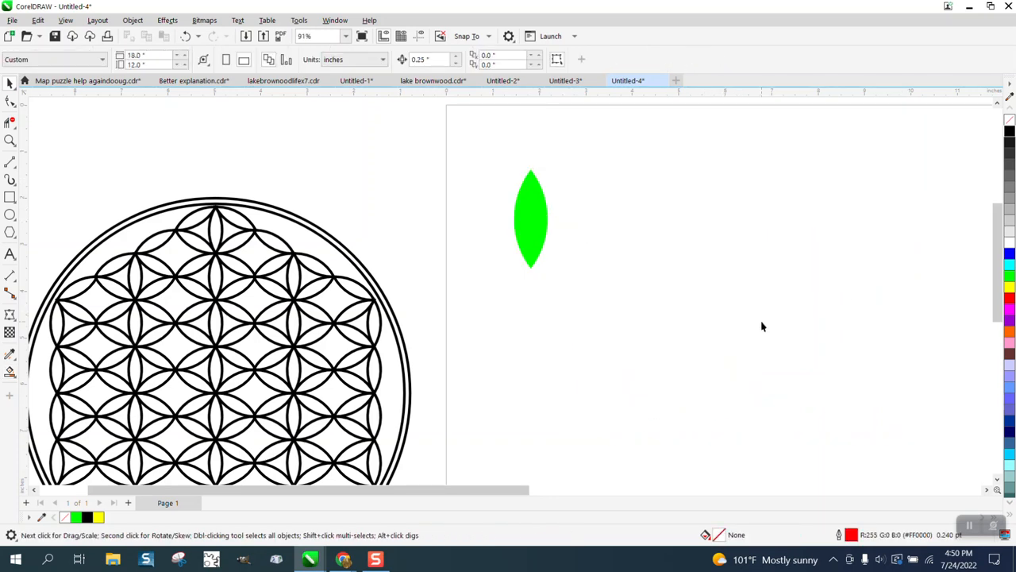
Remove the petal's fill, give it a black outline, and narrow it to 72% of its width, about 0.52 inches
click(536, 223)
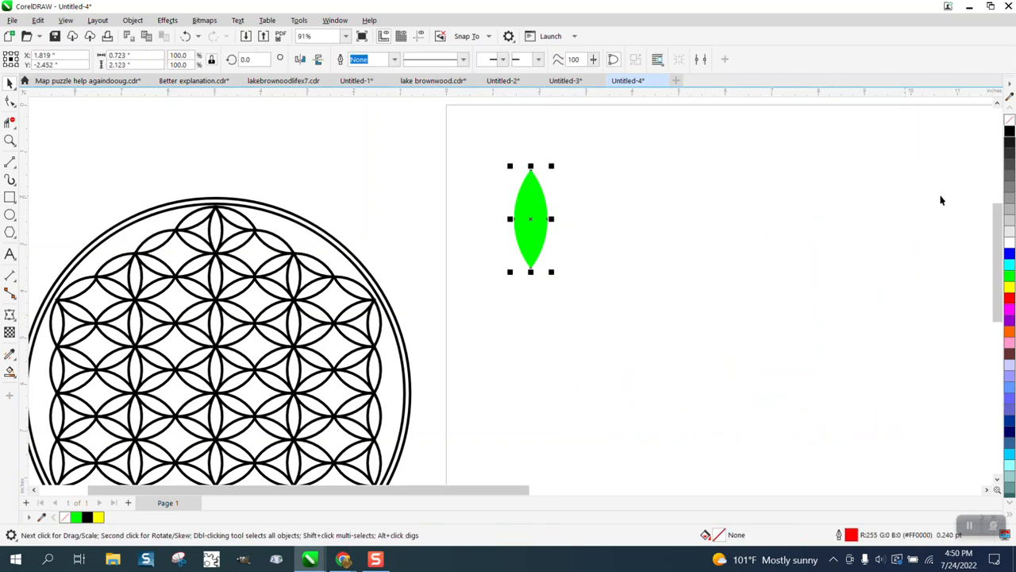
click(1010, 121)
right_click(1010, 133)
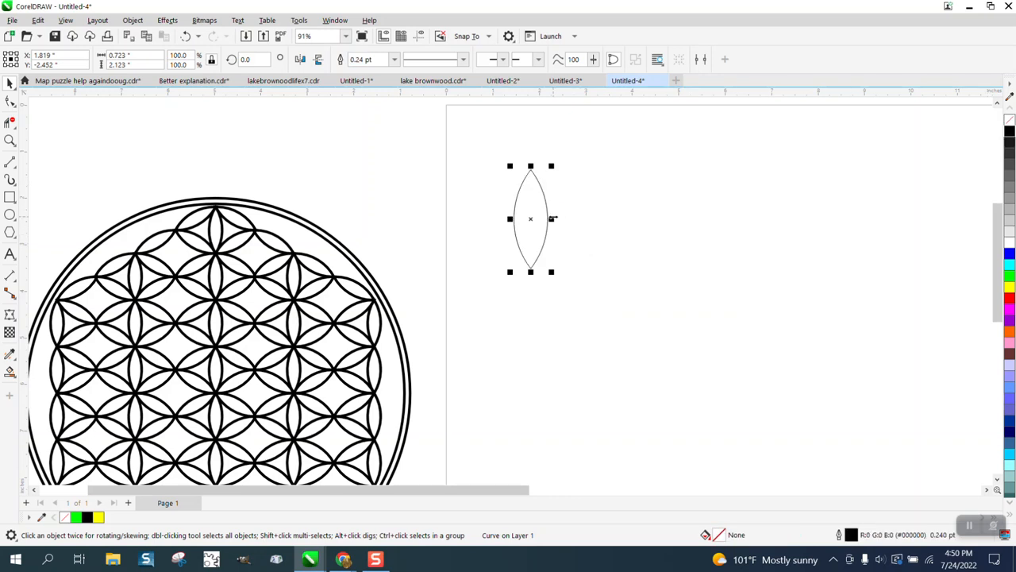
drag(517, 225, 527, 226)
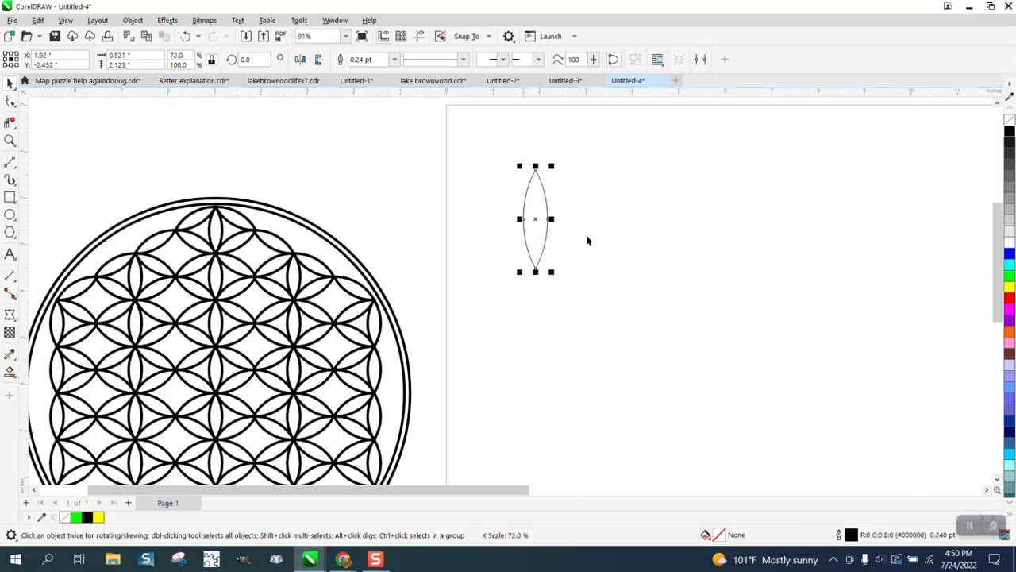
Centre the petal on the page and draw a vertical line about 7.47 inches long, centred on the page through it
click(11, 163)
scroll(421, 173, down, 2)
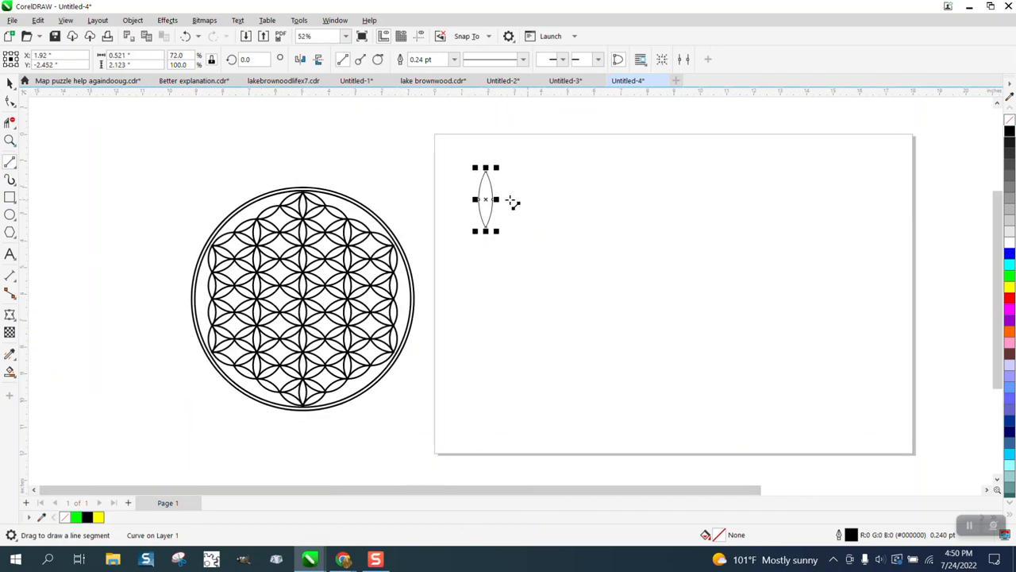
key(p)
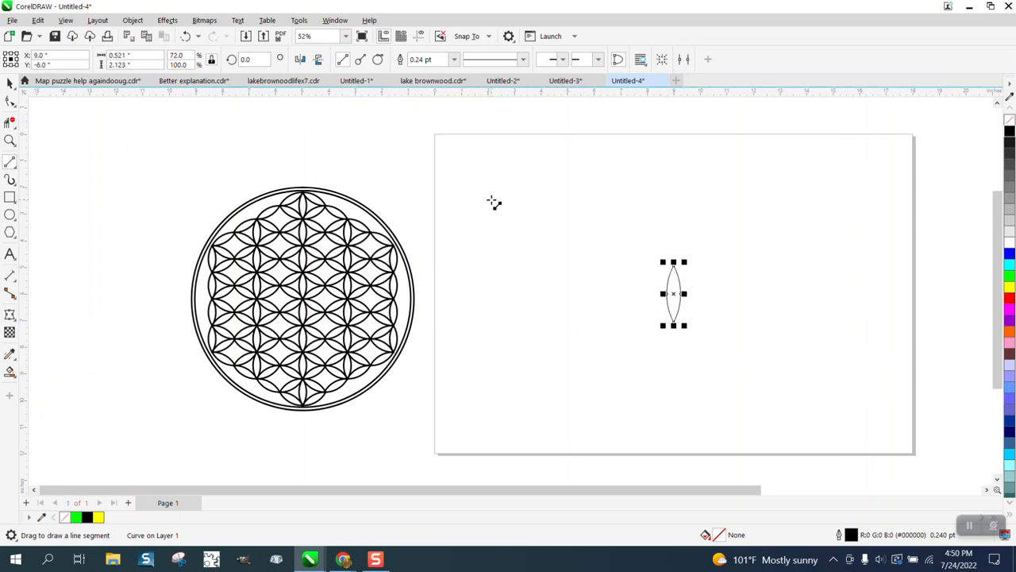
drag(567, 192, 566, 394)
key(p)
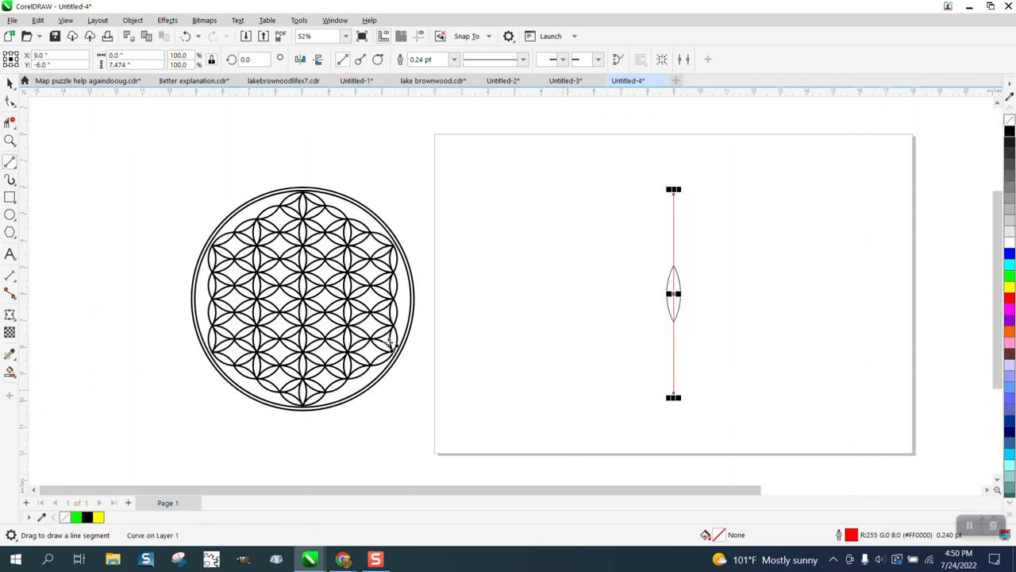
click(9, 141)
drag(656, 263, 726, 337)
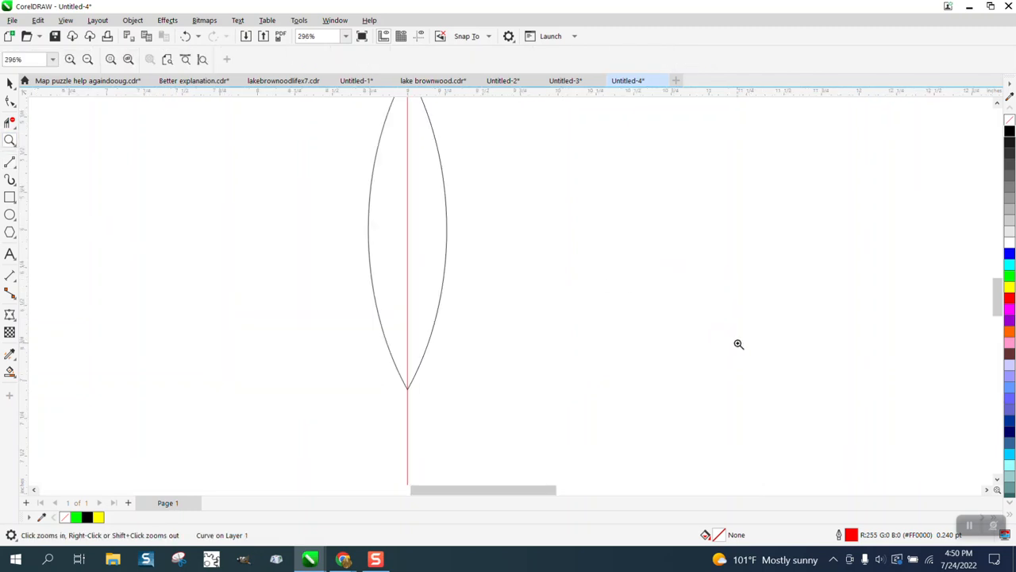
scroll(476, 373, down, 5)
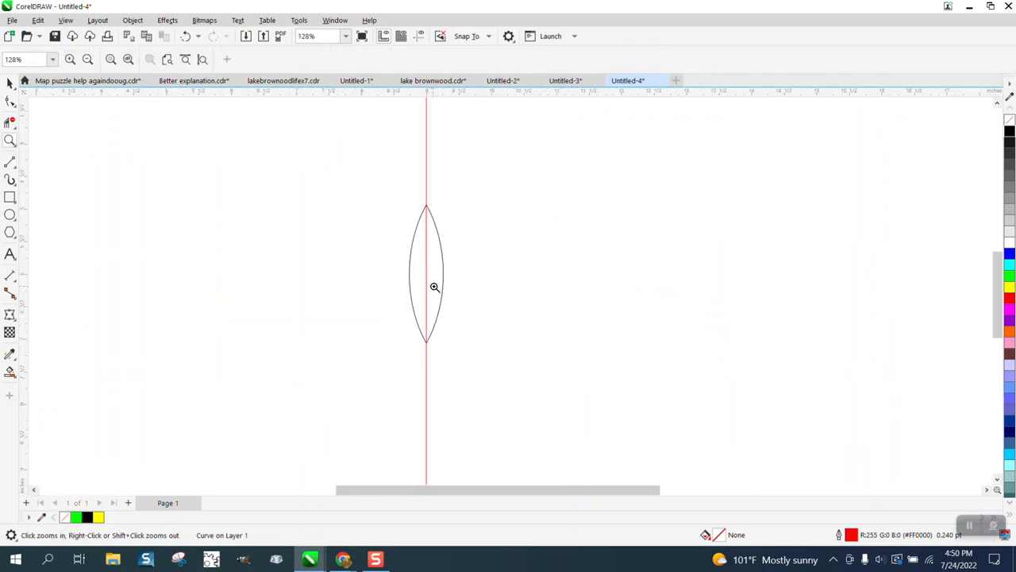
Move the vertical line off the petal to the right part of the page
click(10, 83)
scroll(438, 281, down, 1)
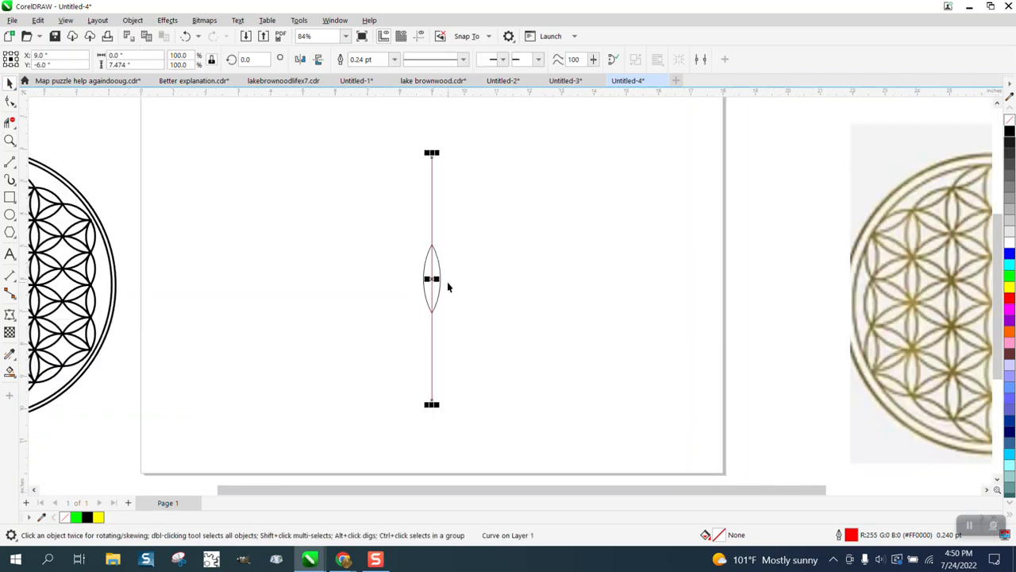
drag(432, 215, 610, 225)
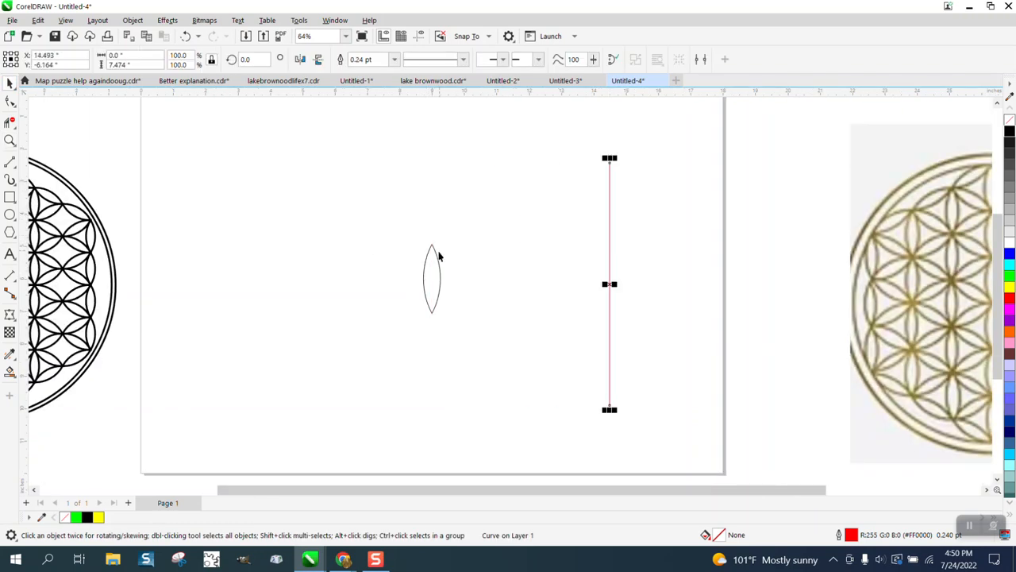
Move the petal up and left of the page centre and scale it proportionally to a height of 1 inch
click(436, 261)
drag(435, 262, 365, 184)
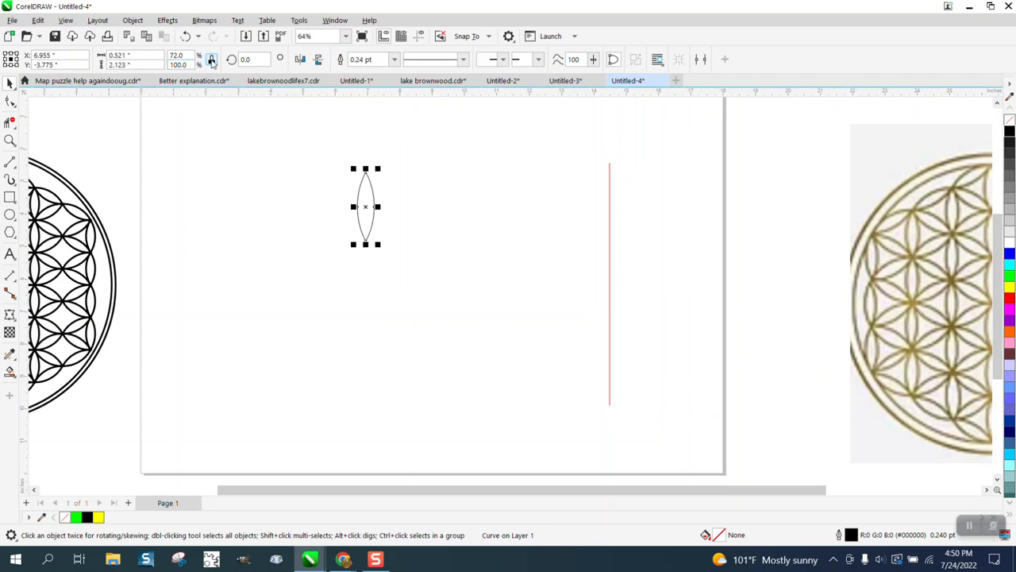
double_click(146, 64)
text(1)
key(Return)
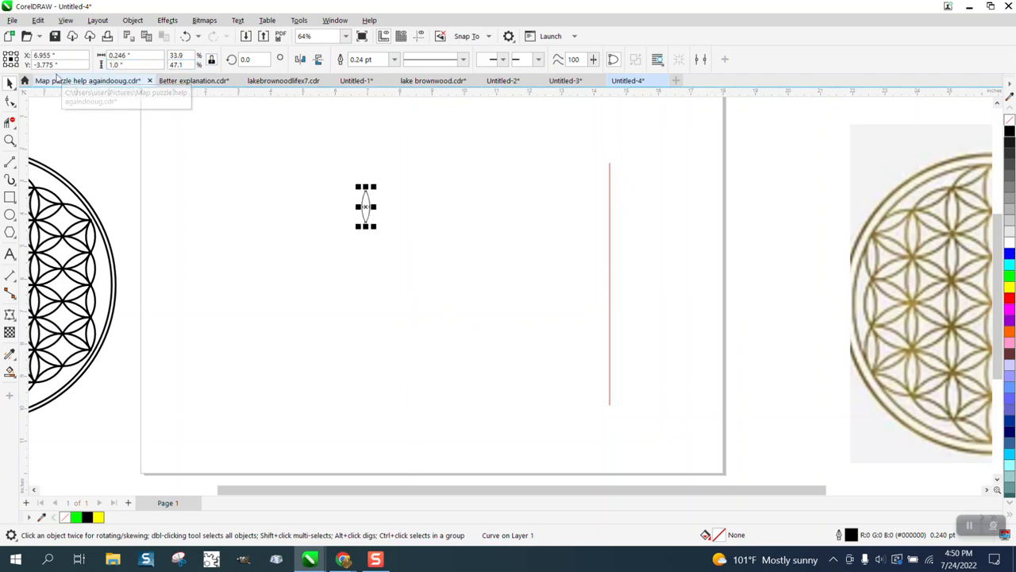
Set the document's nudge distance to 1 inch
click(9, 140)
drag(334, 165, 580, 303)
click(11, 84)
click(252, 206)
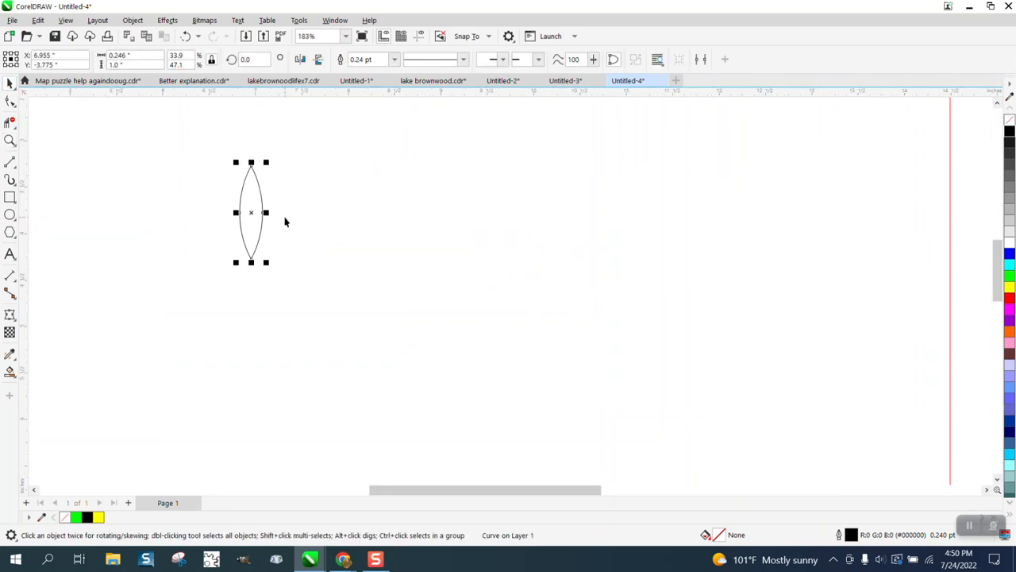
click(314, 184)
drag(427, 68, 399, 73)
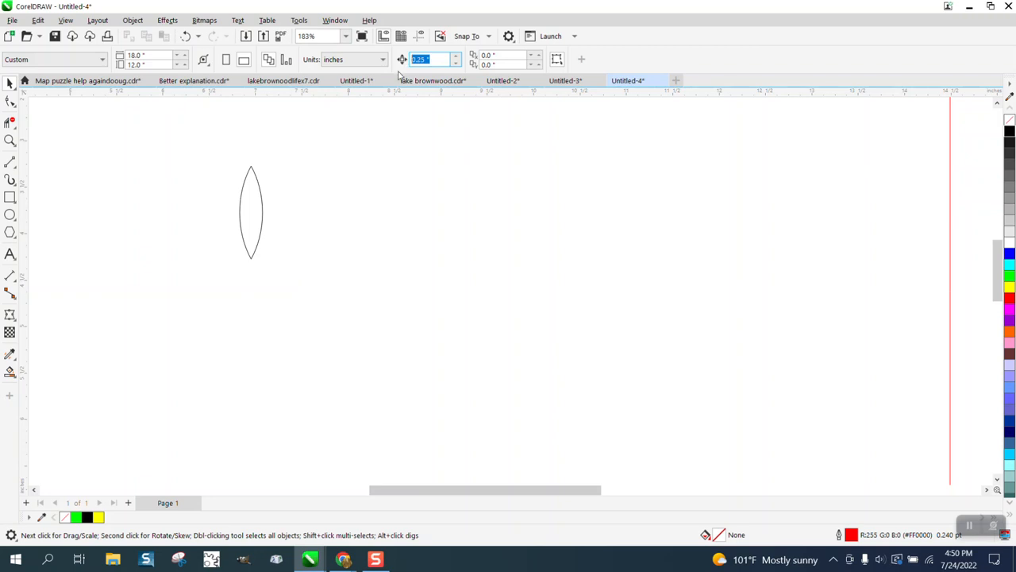
text(1)
key(Return)
Rotate copies of the petal around its bottom tip in 60-degree increments to form a six-petal flower, and group the petals
click(259, 206)
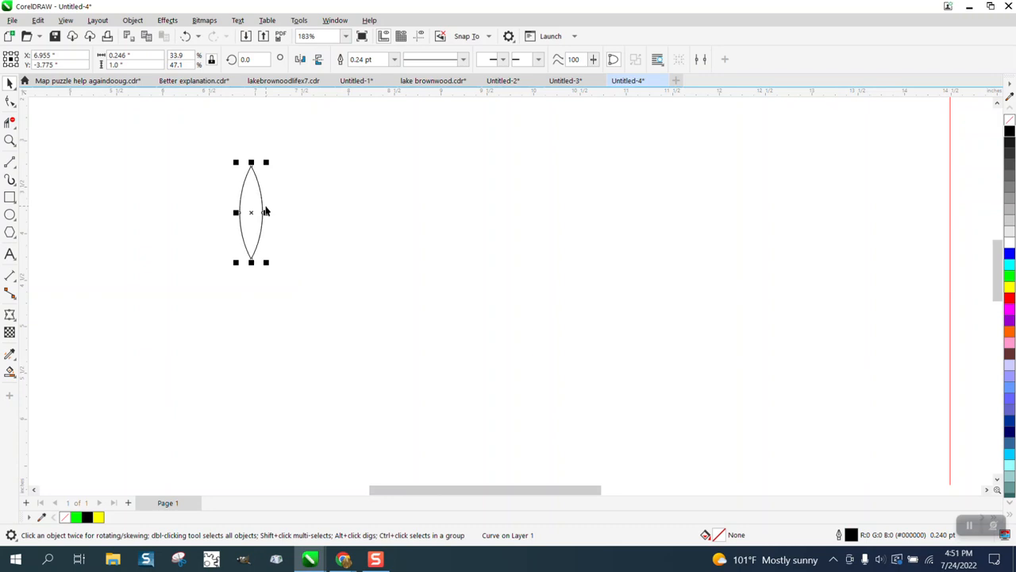
click(252, 212)
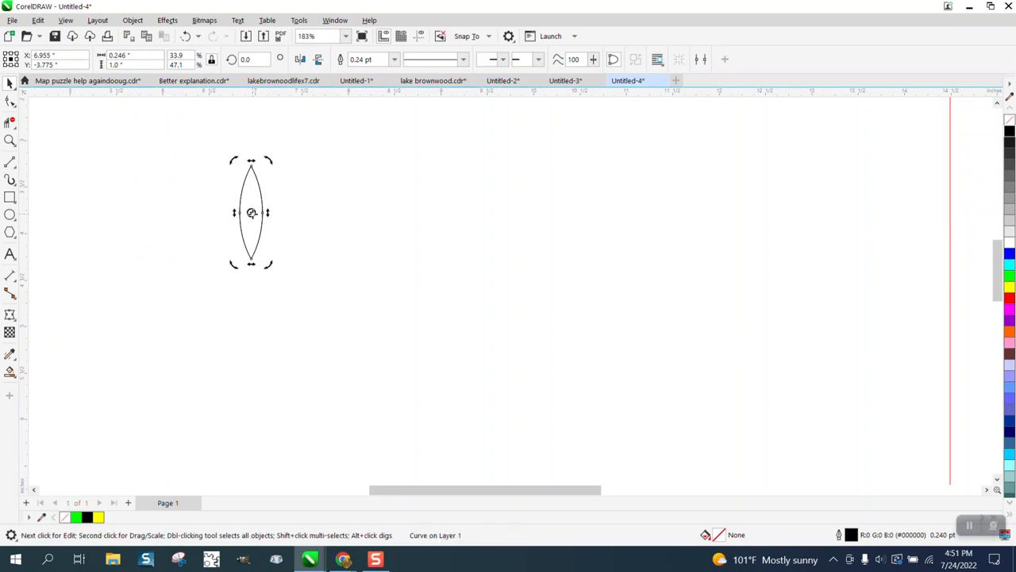
drag(252, 213, 251, 260)
text(60)
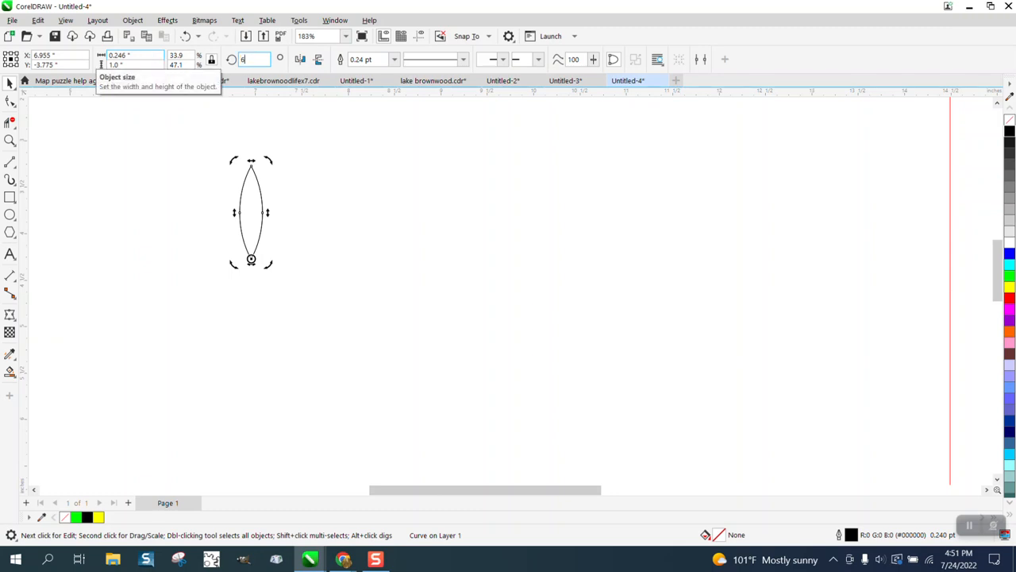
key(Return)
key(ctrl+r)
key(ctrl+r)
key(ctrl+r)
key(ctrl+r)
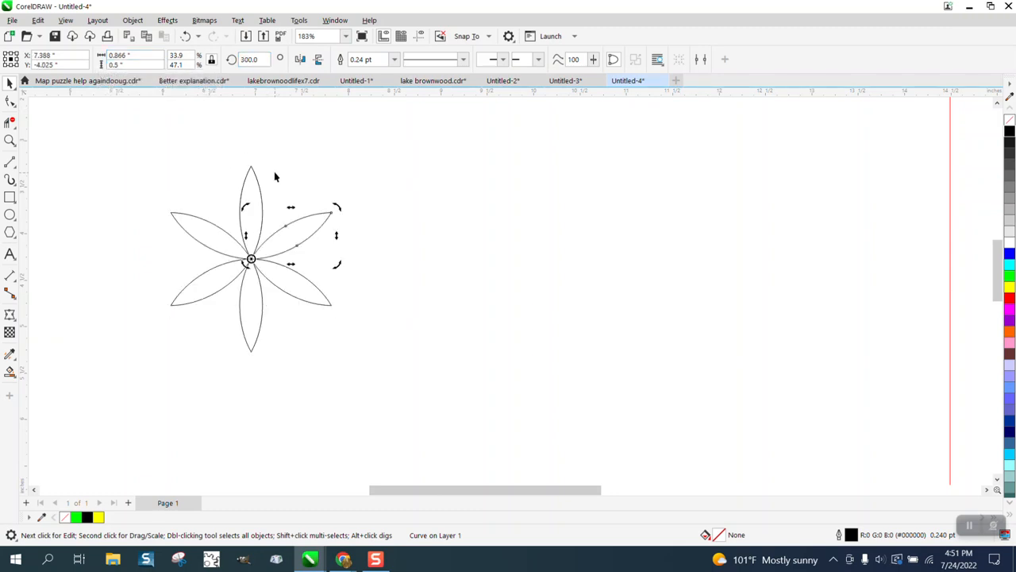
drag(150, 145, 426, 377)
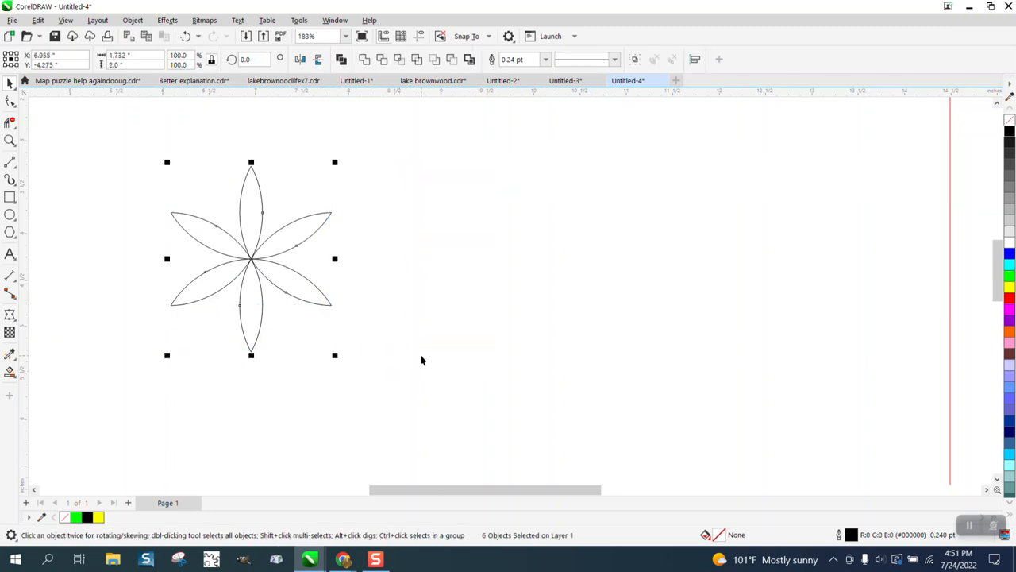
key(ctrl+g)
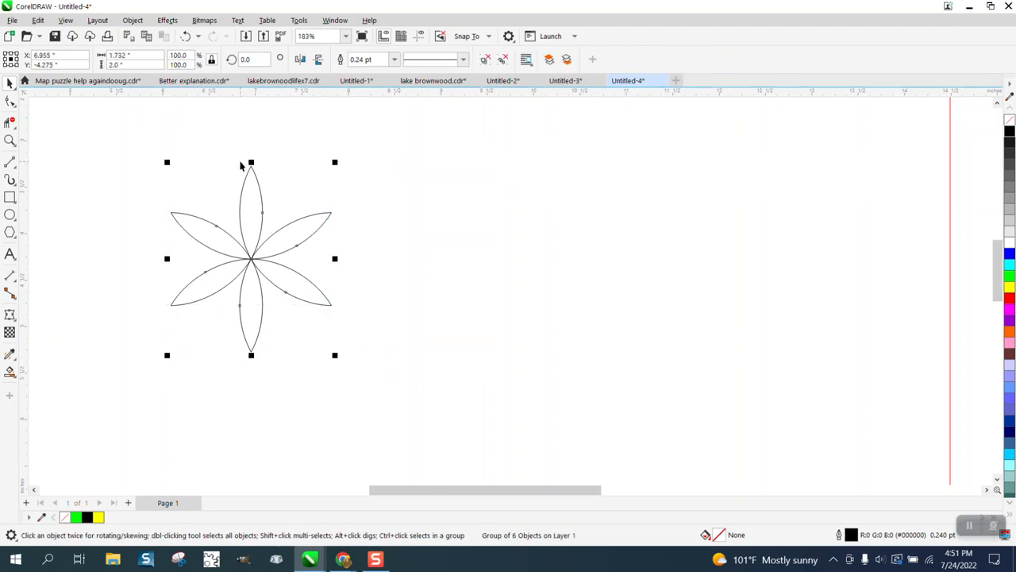
Set the document's nudge distance to 2 inches
click(350, 148)
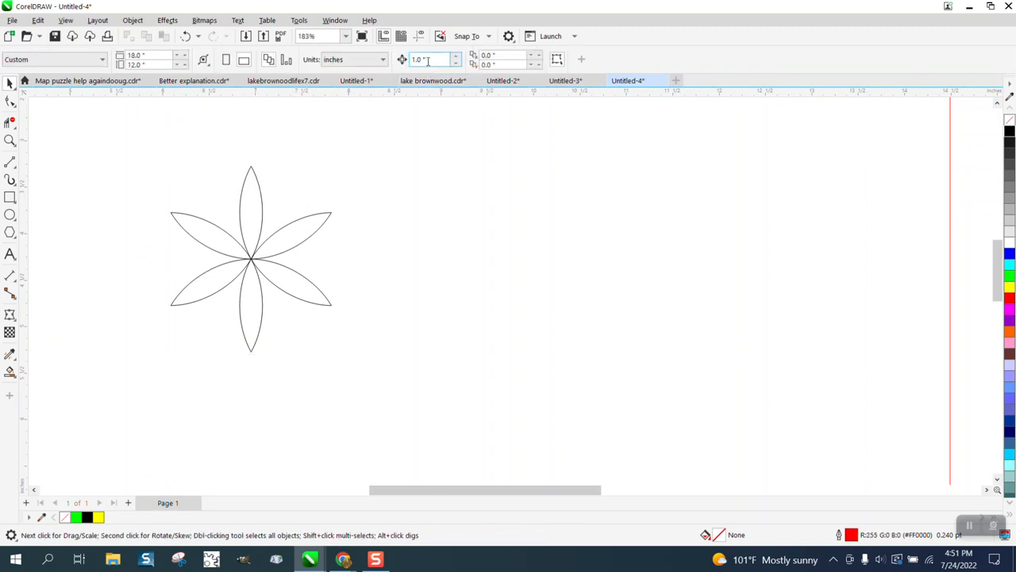
drag(420, 71, 394, 81)
text(2)
key(Return)
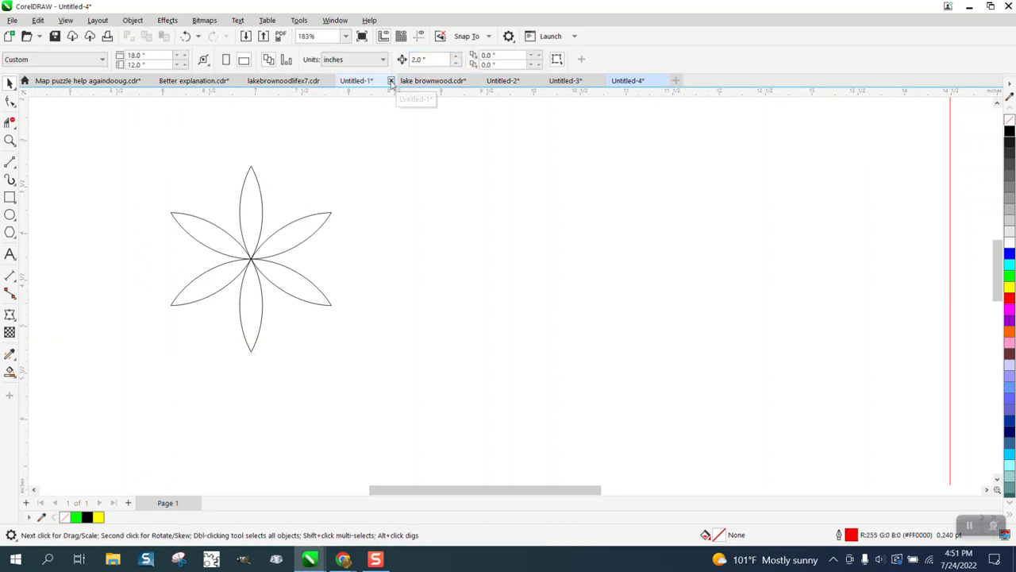
Stack four copies of the grouped six-petal flower straight below it at 2-inch intervals
scroll(427, 140, down, 2)
scroll(389, 169, down, 2)
drag(424, 249, 453, 271)
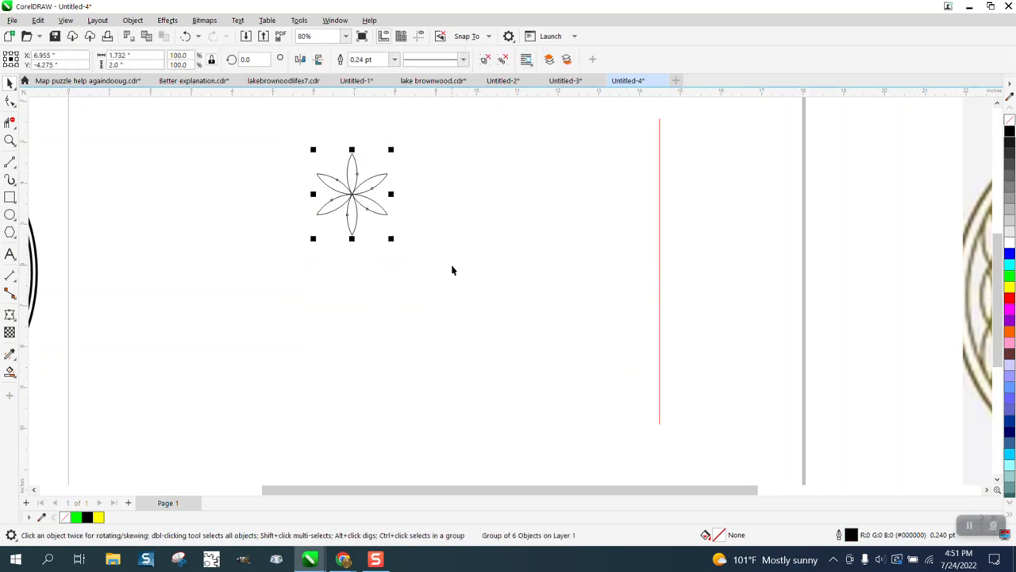
key(ctrl+c)
key(ctrl+v)
key(Down)
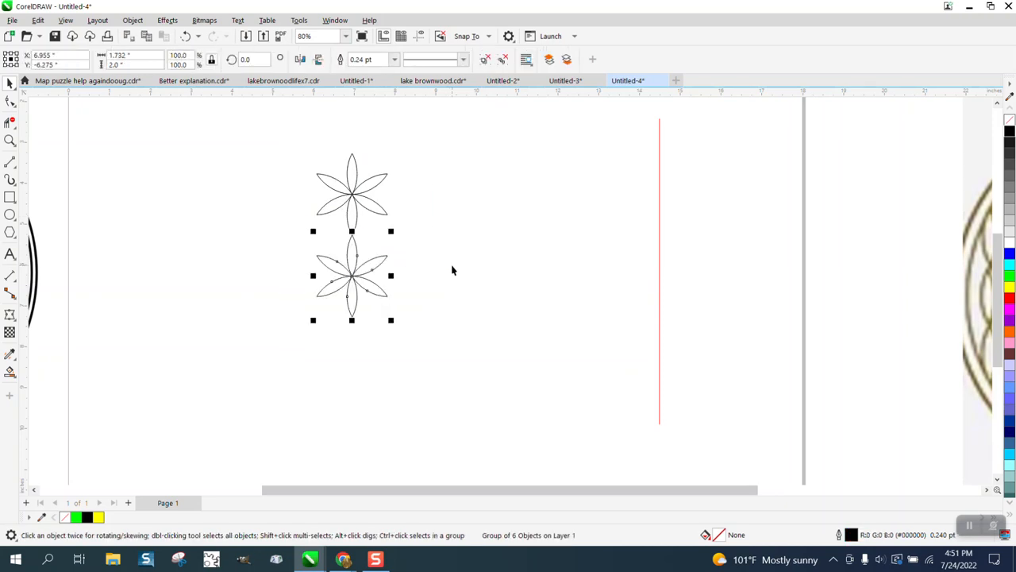
key(ctrl+v)
key(Down)
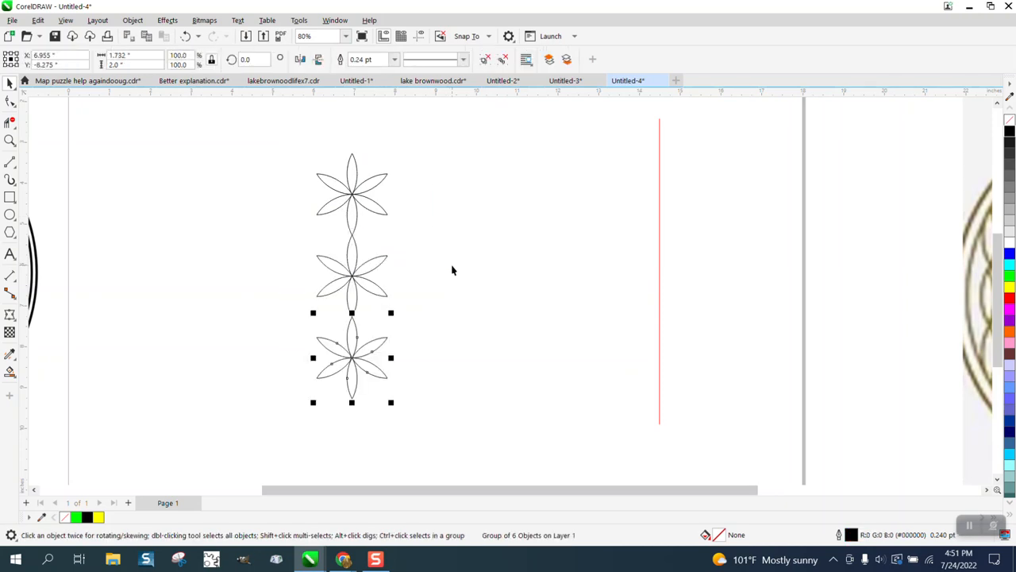
key(ctrl+d)
key(ctrl+d)
click(452, 270)
scroll(379, 290, down, 2)
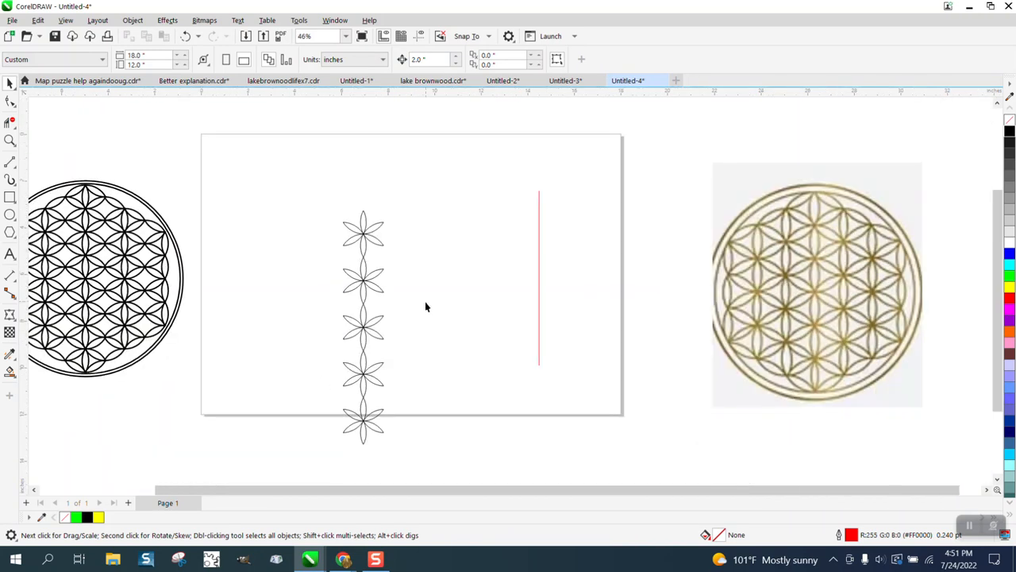
Delete all the flower copies below the original flower
drag(339, 310, 455, 453)
key(Delete)
click(362, 297)
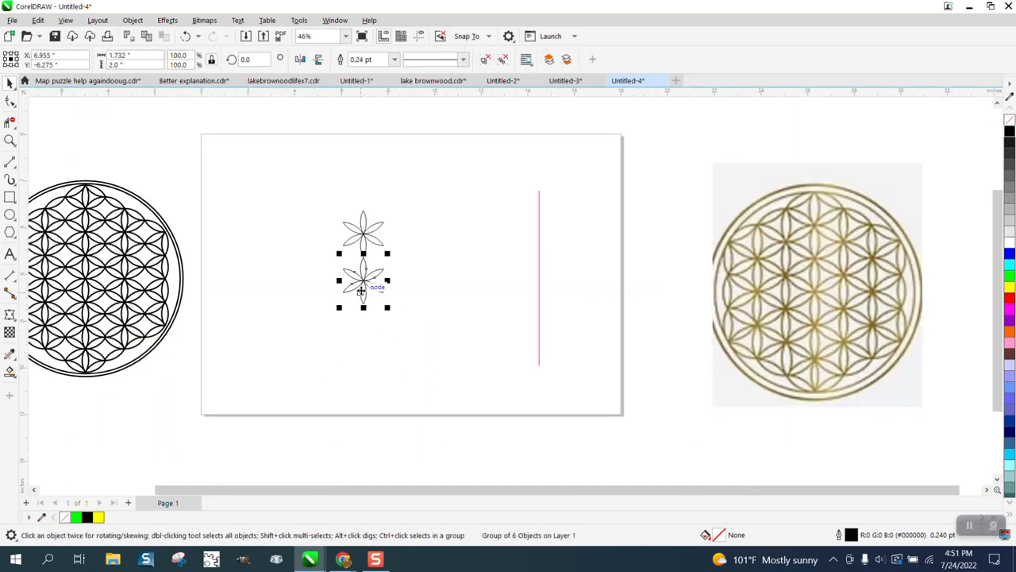
key(Delete)
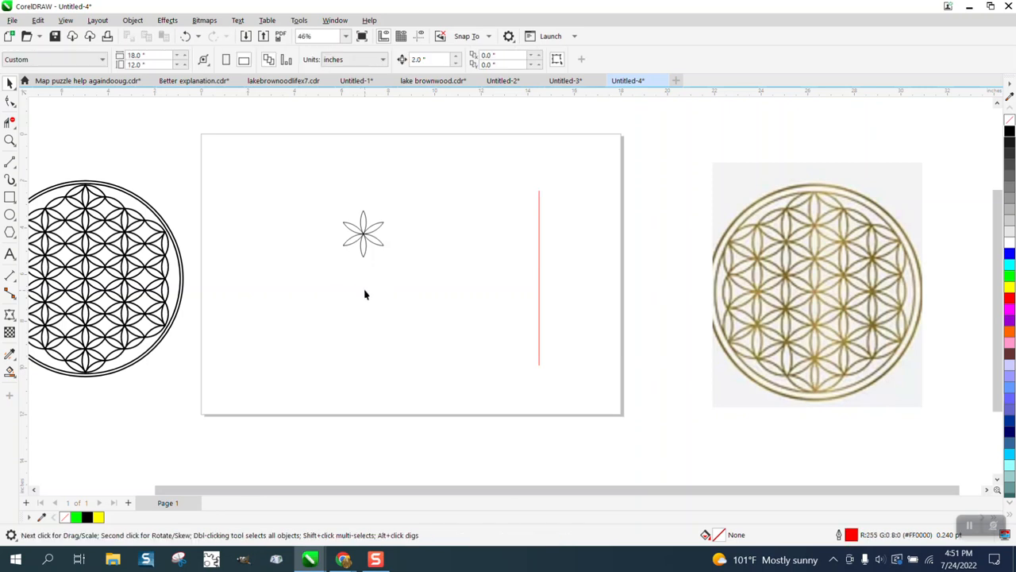
Duplicate the grouped flower and nudge the copy 2 inches straight down, tip to tip with the original
click(9, 139)
drag(291, 188, 480, 304)
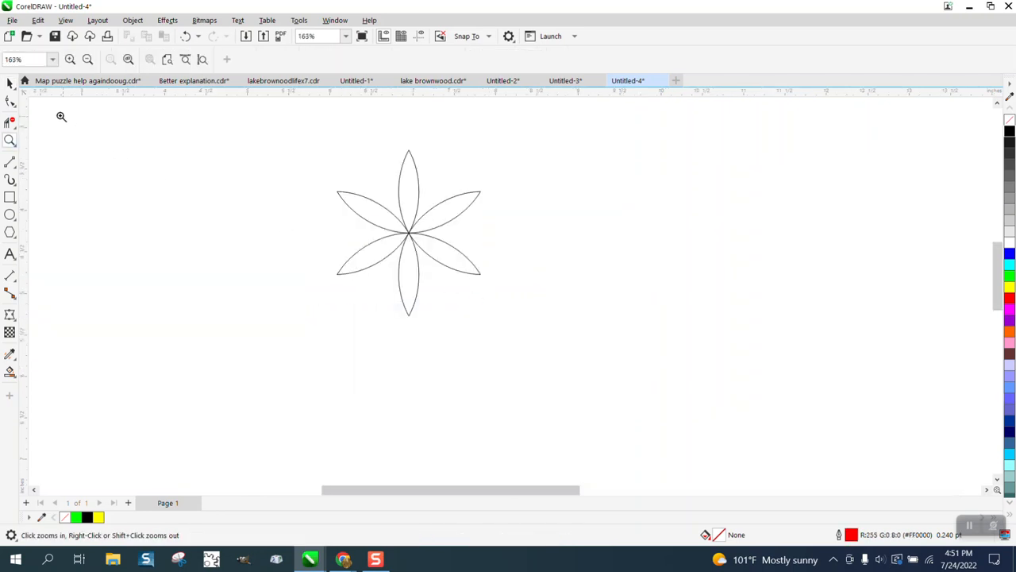
click(9, 83)
scroll(331, 288, down, 4)
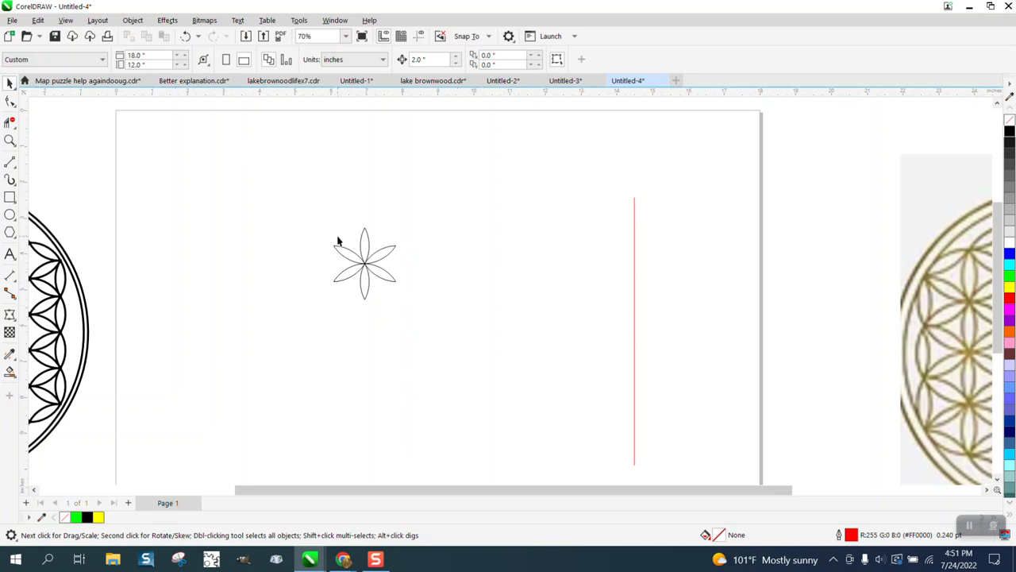
click(374, 259)
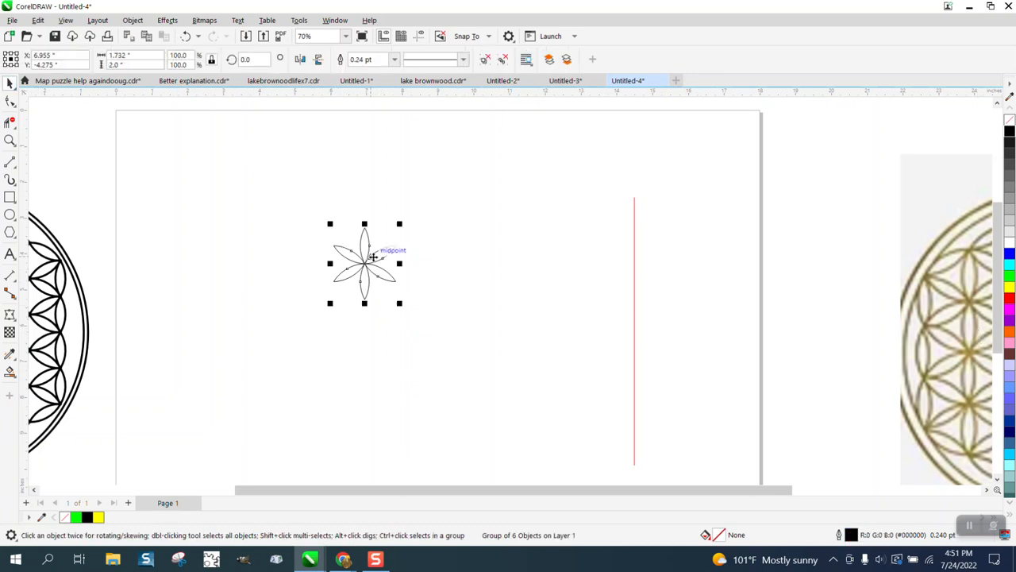
key(ctrl+d)
key(Down)
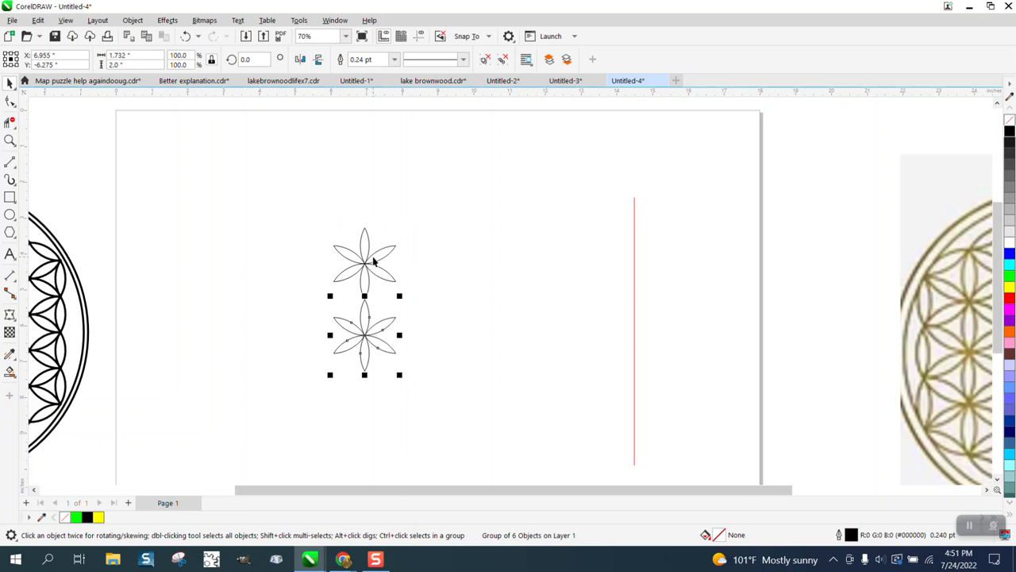
Place a copy of the upper flower 2 inches to its right and ungroup that copy into separate petals
click(449, 266)
click(382, 260)
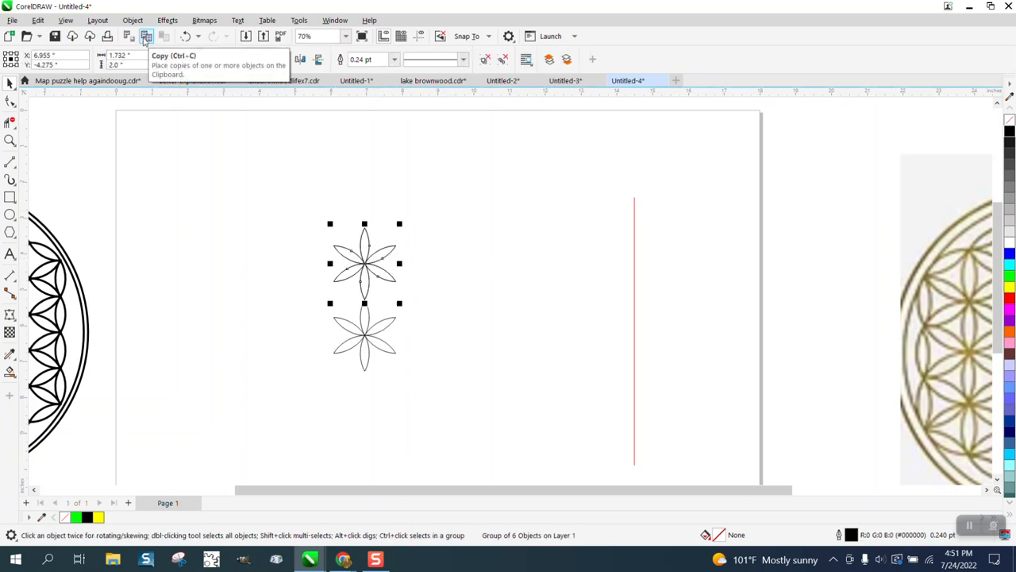
key(ctrl+d)
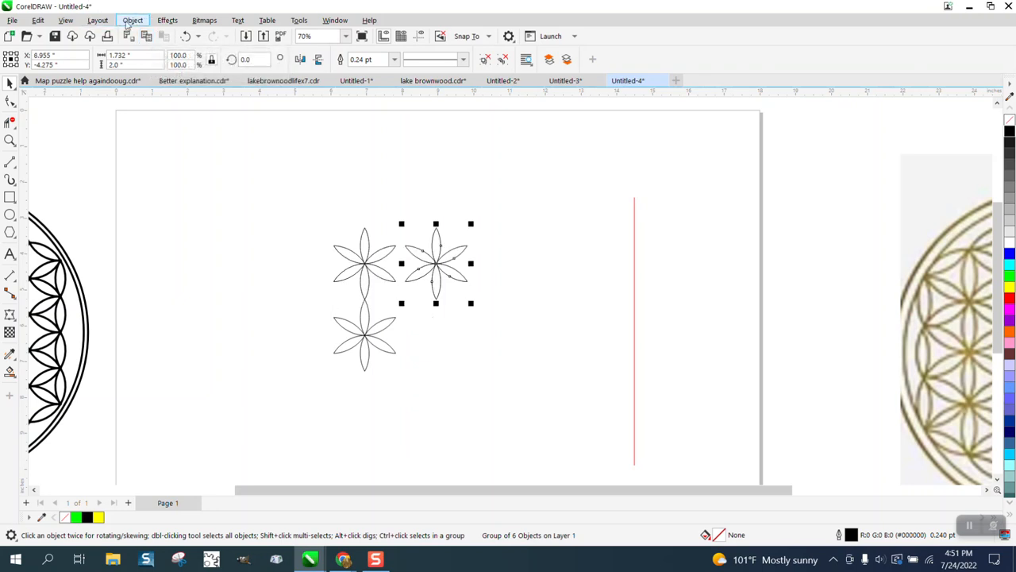
click(133, 20)
mouse_move(154, 229)
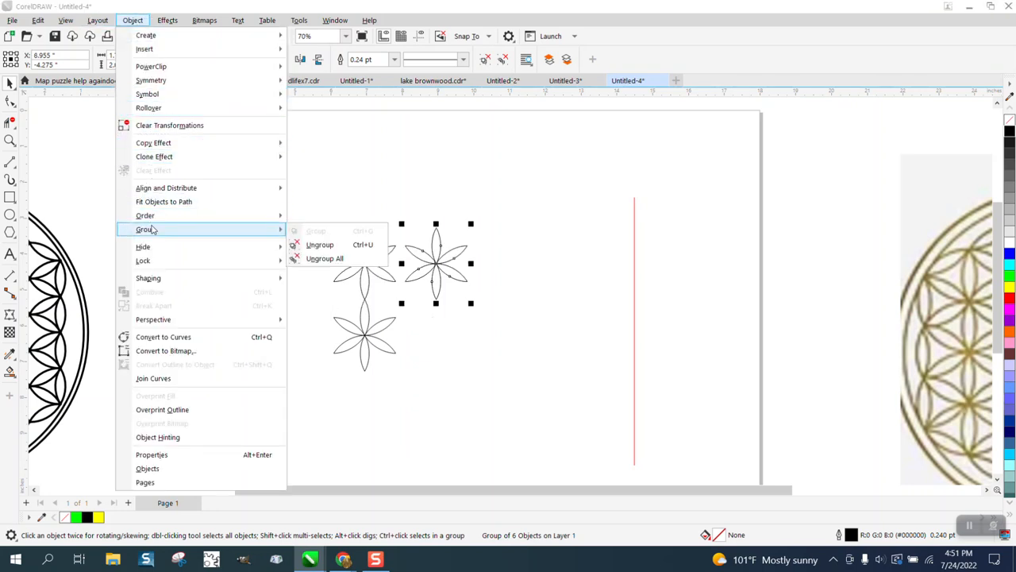
click(320, 246)
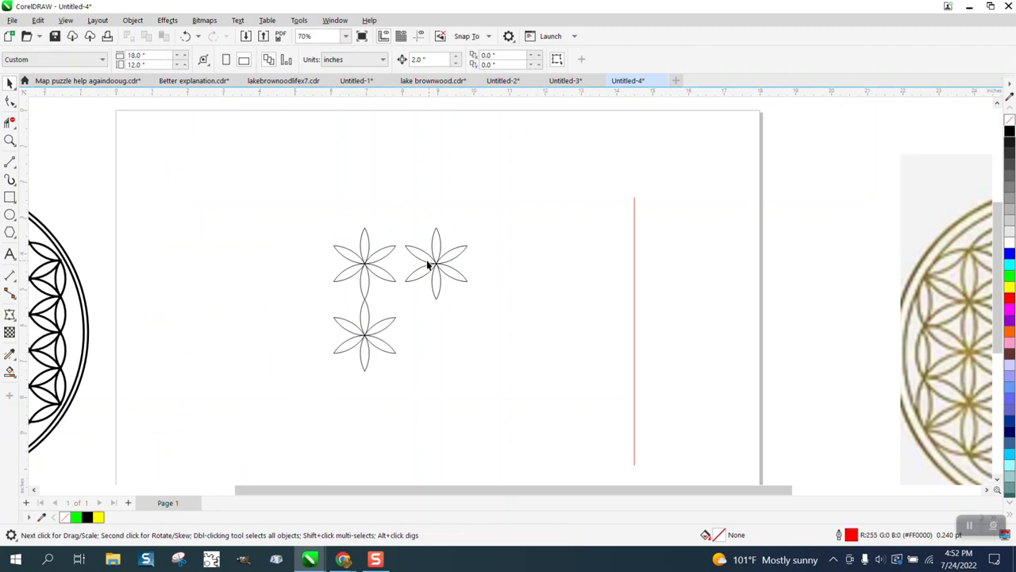
Move the ungrouped flower's two left petals into the left gap between the stacked flowers, snapping their tips to the neighbouring petal tips
drag(427, 262, 332, 279)
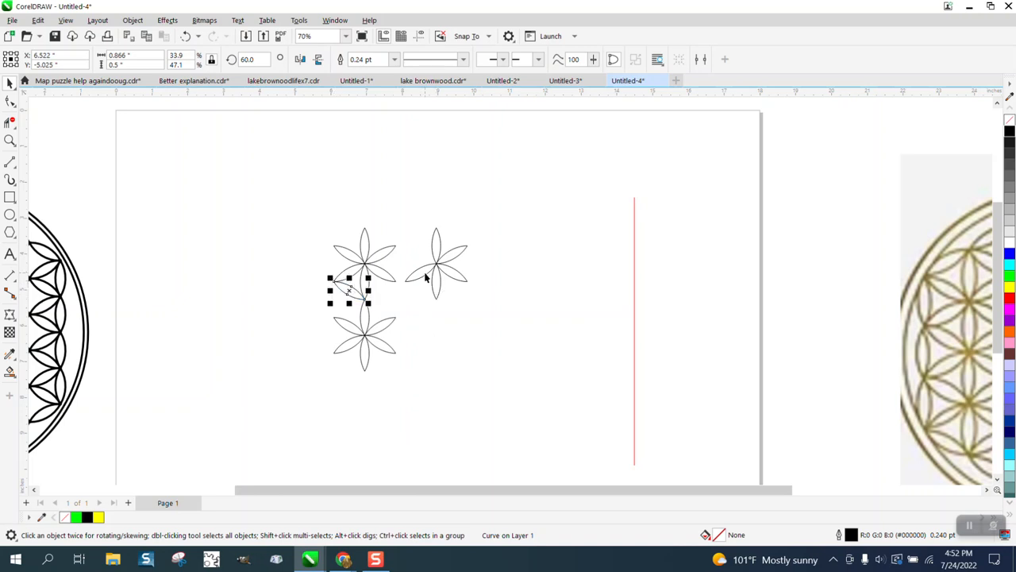
drag(425, 276, 361, 301)
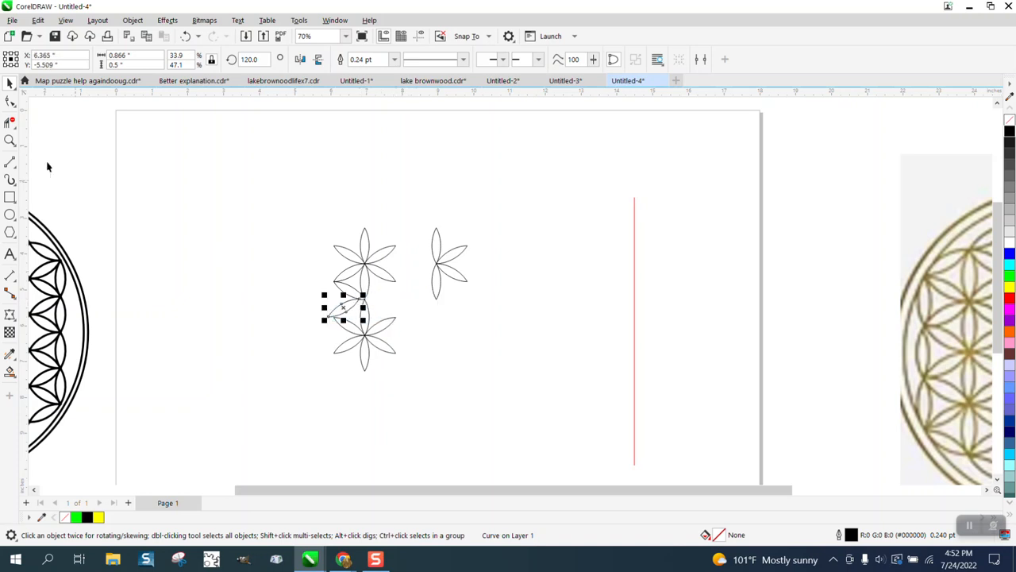
click(9, 141)
drag(256, 232, 497, 388)
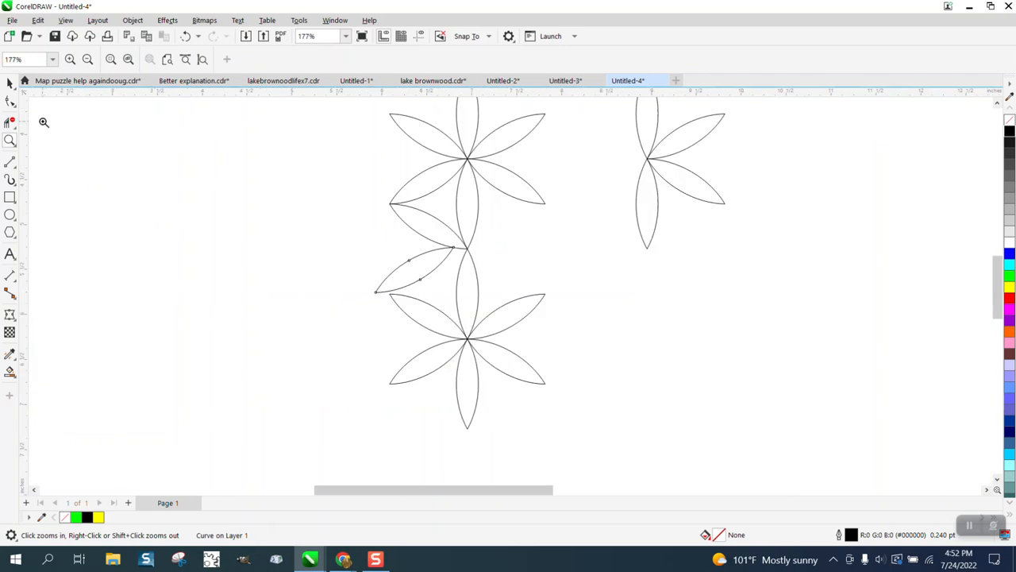
click(10, 82)
click(369, 298)
drag(374, 290, 387, 296)
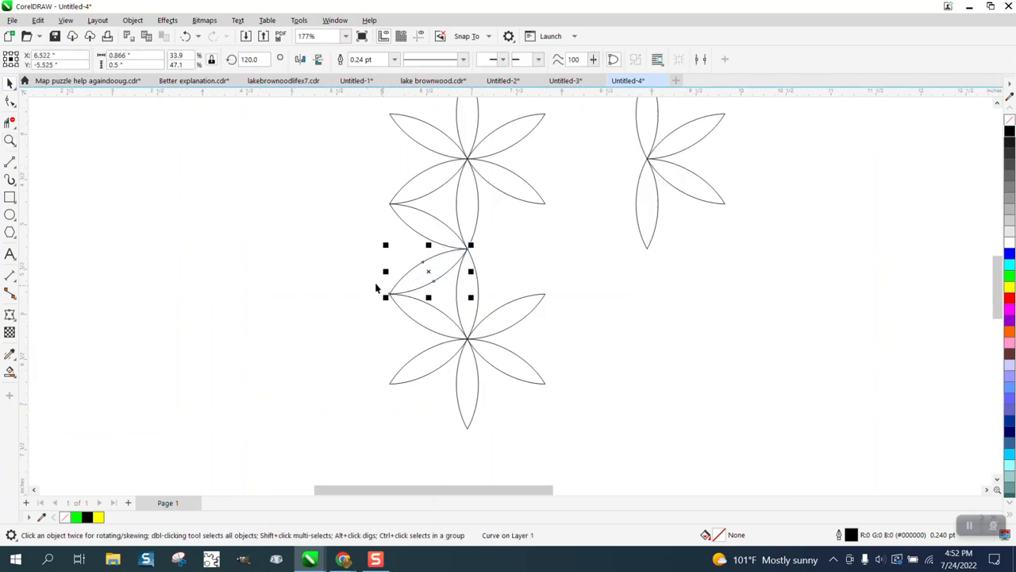
Move the ungrouped flower's two right petals into the right gap between the stacked flowers
click(644, 162)
drag(643, 164, 472, 254)
click(673, 143)
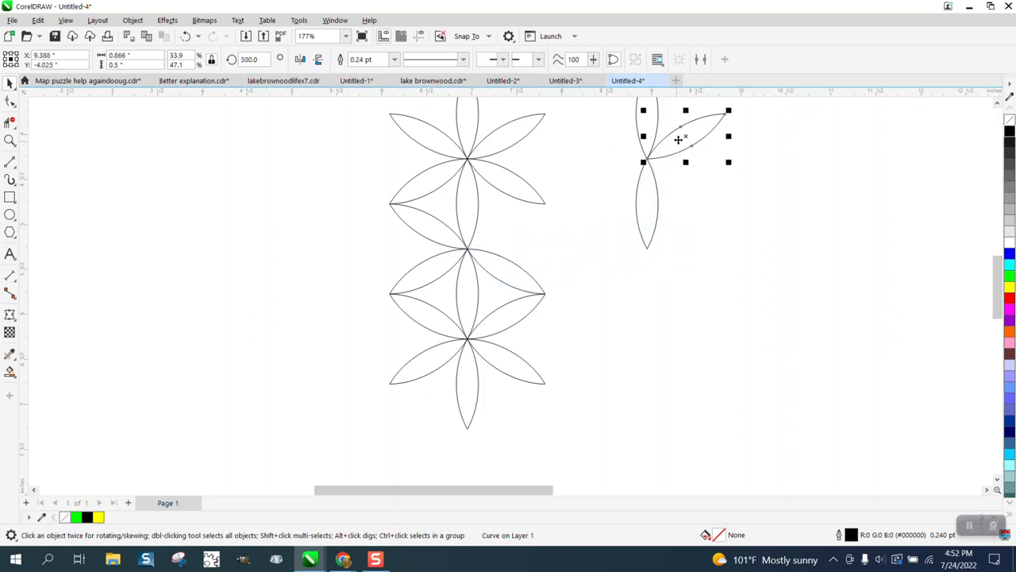
drag(674, 147, 471, 251)
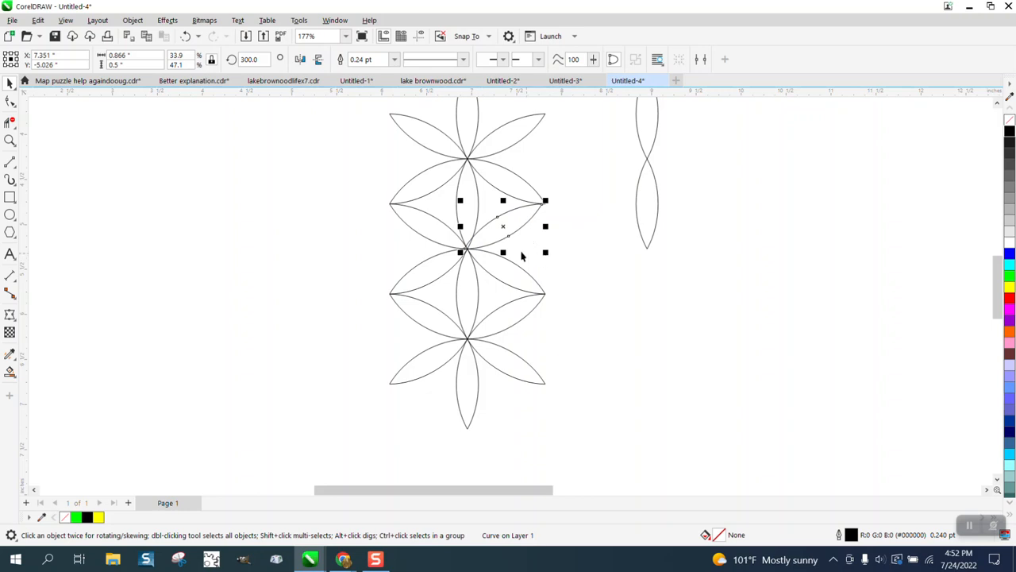
Realign the upper-right filler petal so its inner tip snaps exactly to the point where the stacked flowers meet
drag(433, 206, 596, 291)
click(9, 140)
drag(399, 204, 689, 323)
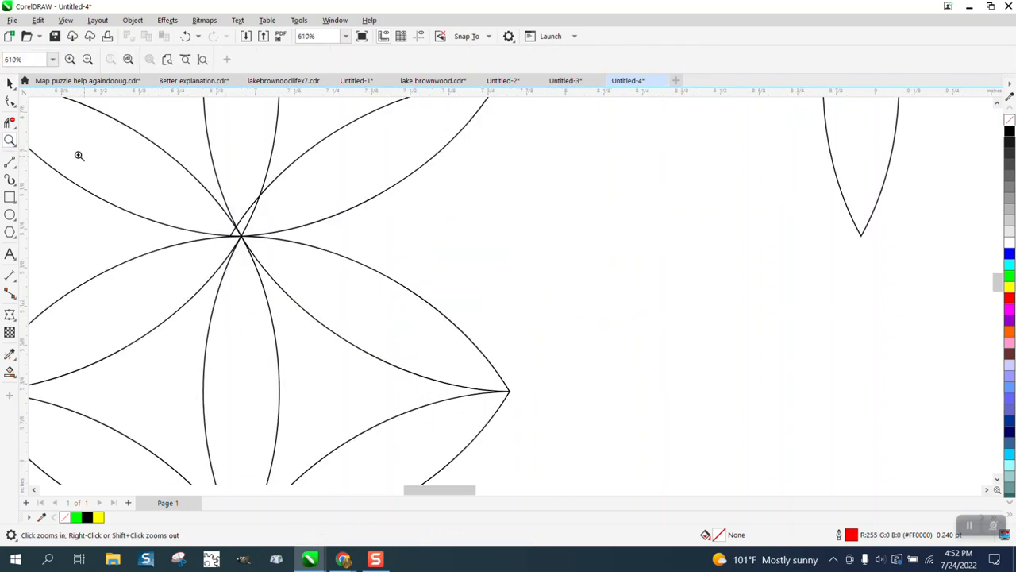
click(9, 83)
click(355, 247)
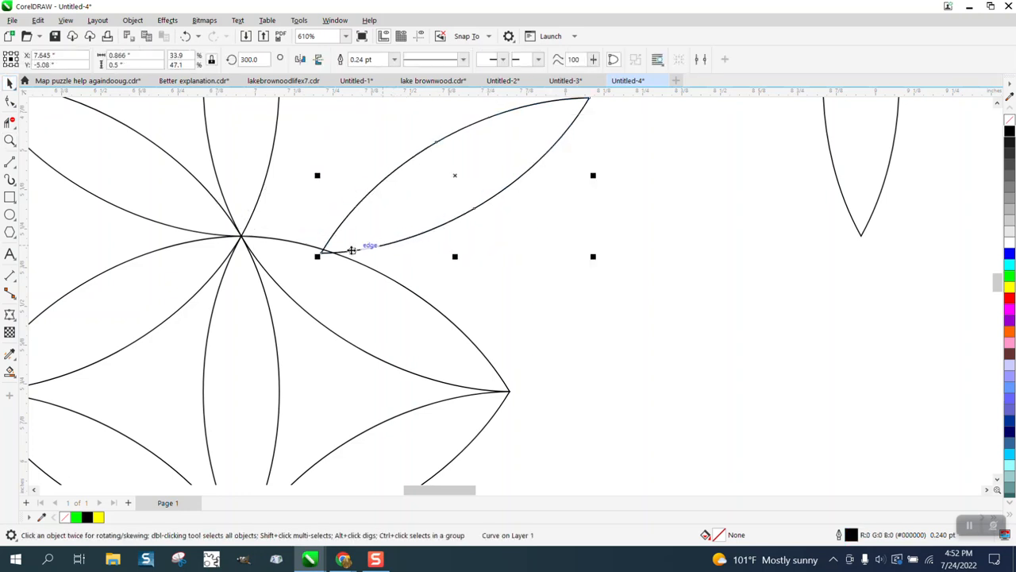
drag(326, 256, 244, 235)
scroll(421, 249, down, 6)
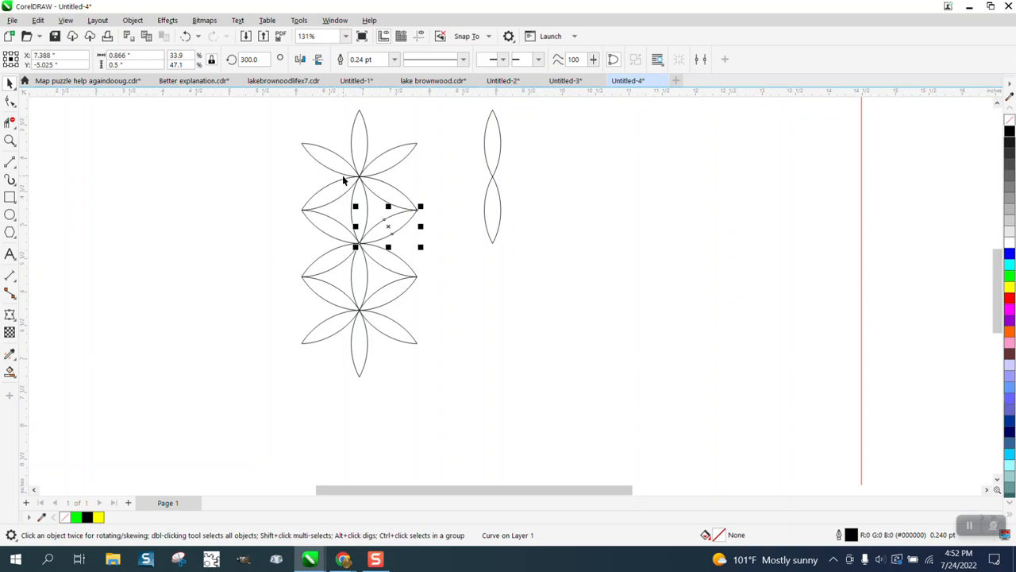
scroll(344, 183, down, 1)
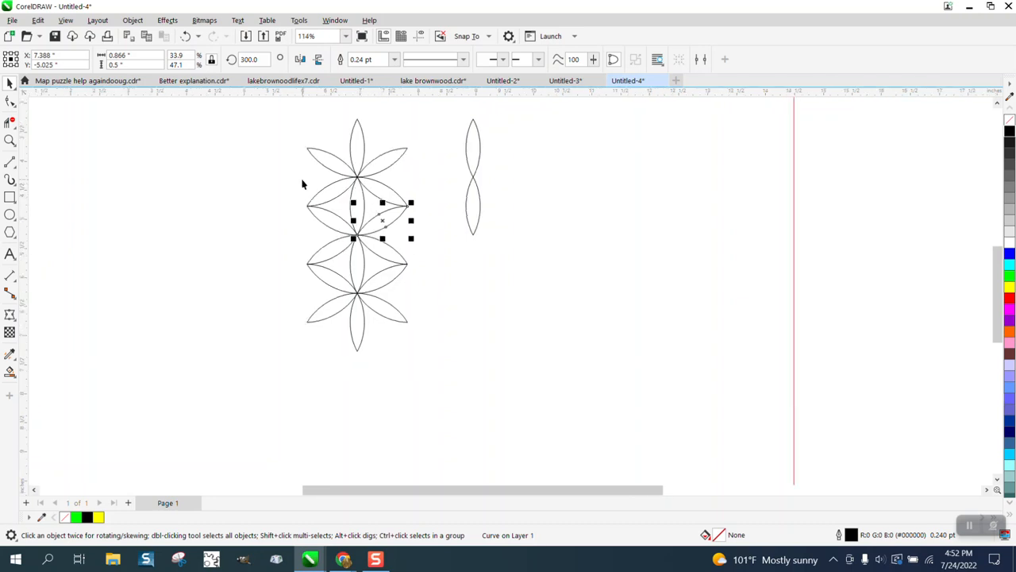
click(362, 158)
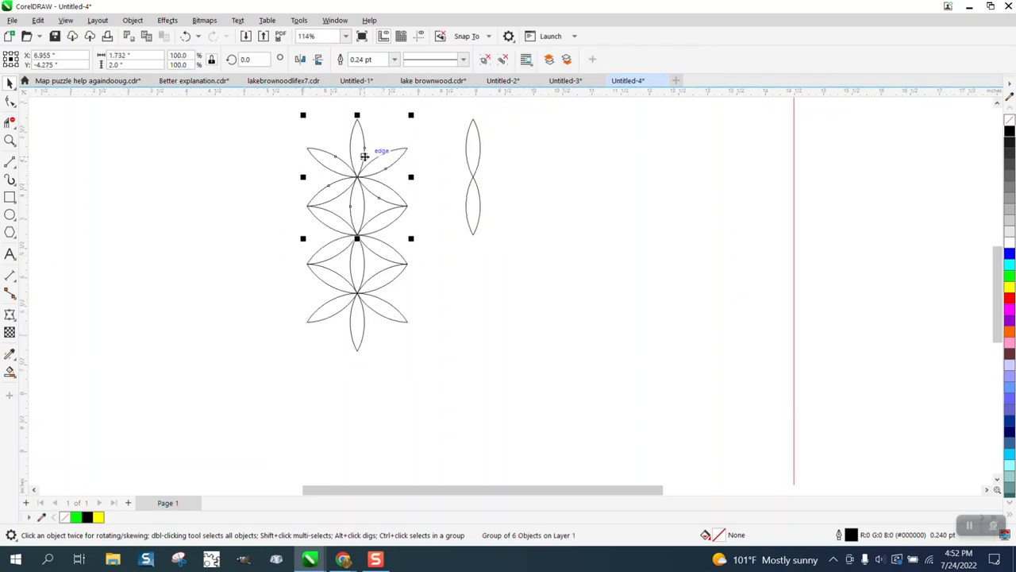
key(Right)
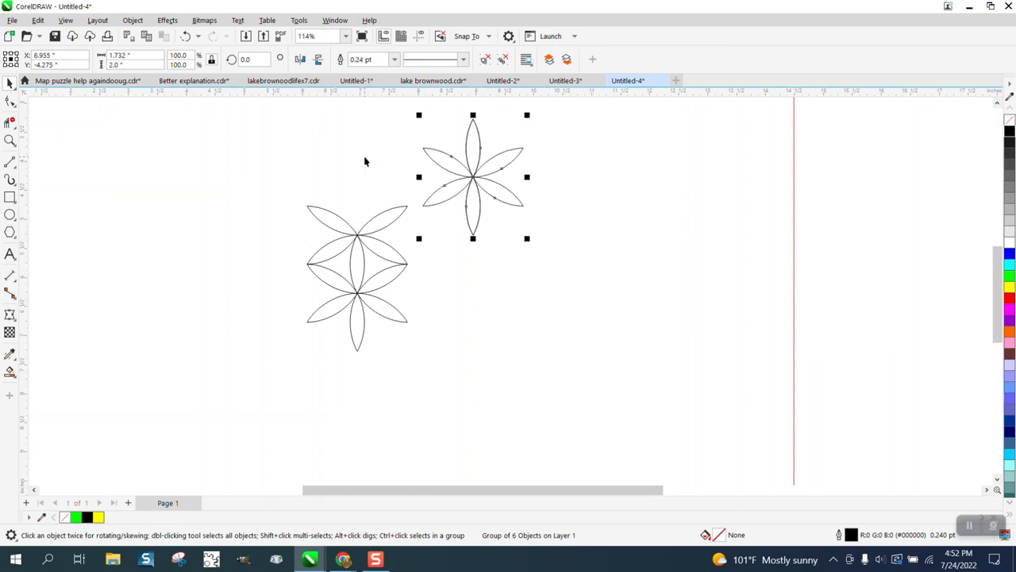
key(Left)
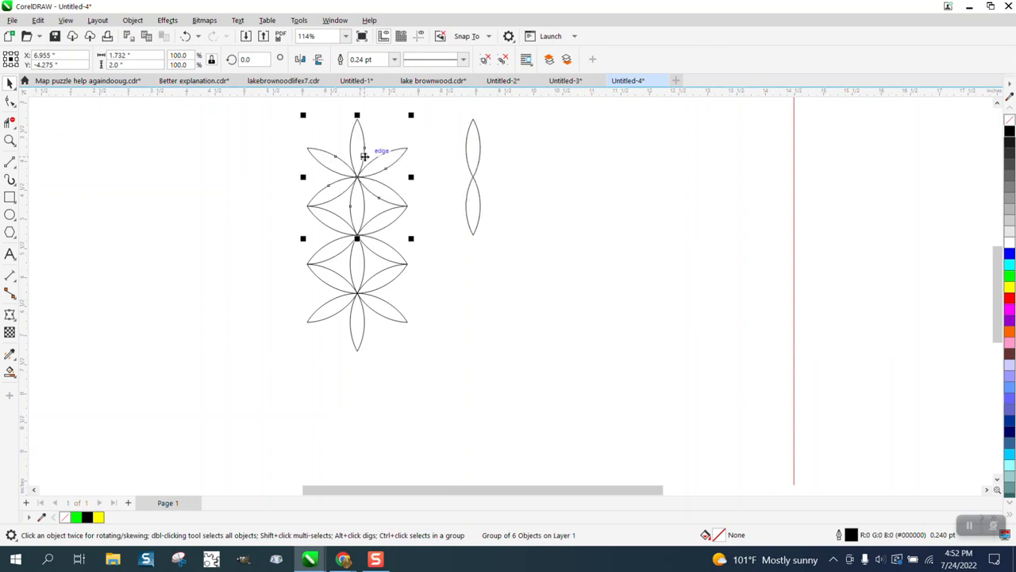
Nudge the lower grouped flower 4 inches to the right, away from the column
click(382, 303)
key(Right)
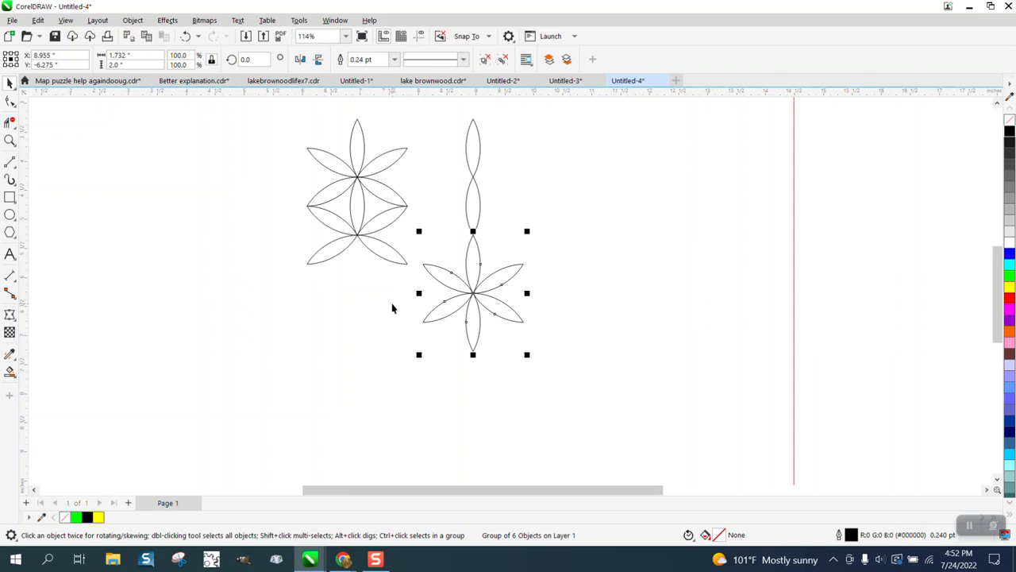
key(Right)
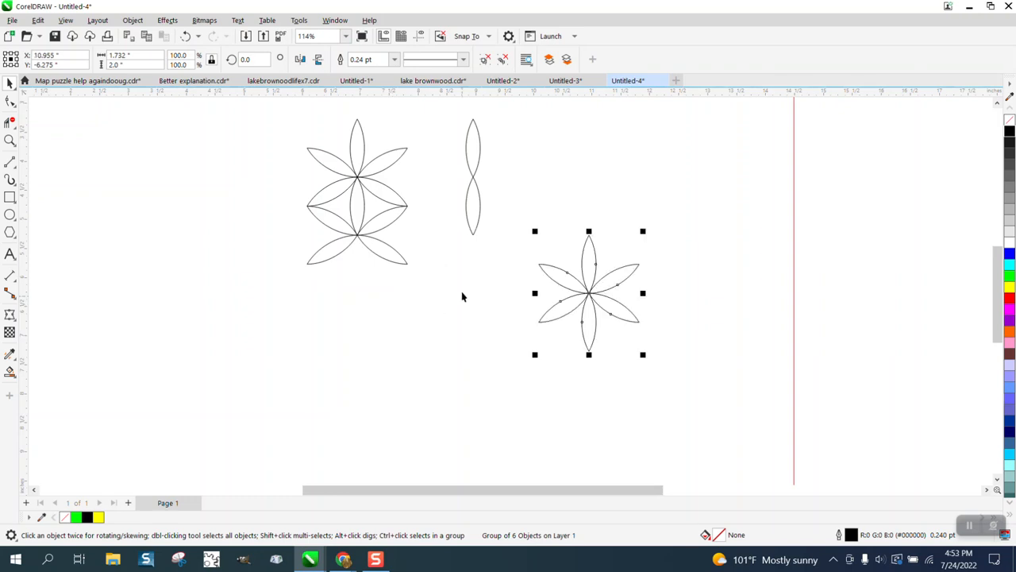
Check the height of the remaining flower with its four filler petals, and set the nudge distance to 2.5 inches
drag(282, 110, 445, 306)
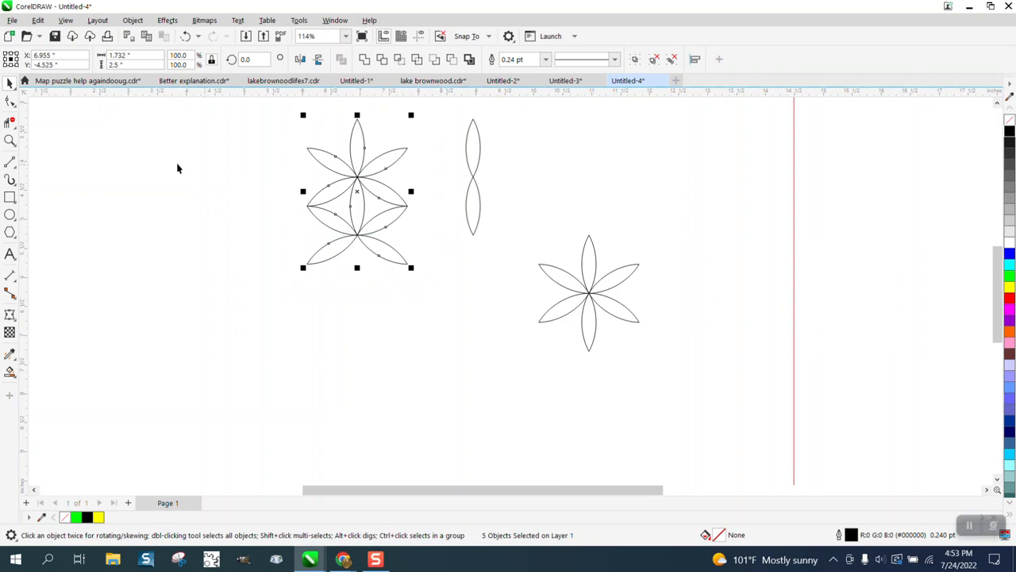
click(198, 155)
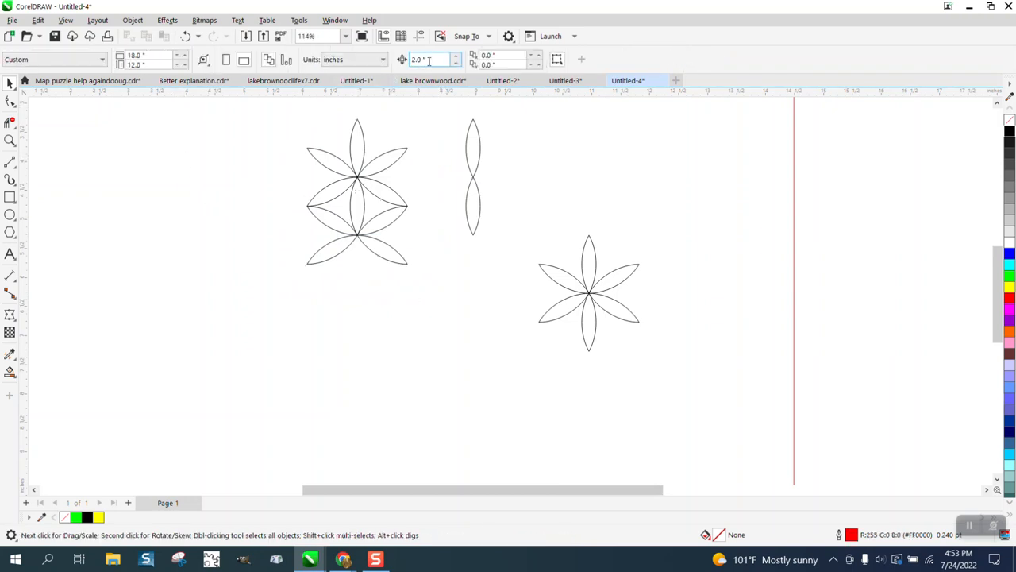
drag(430, 61, 381, 69)
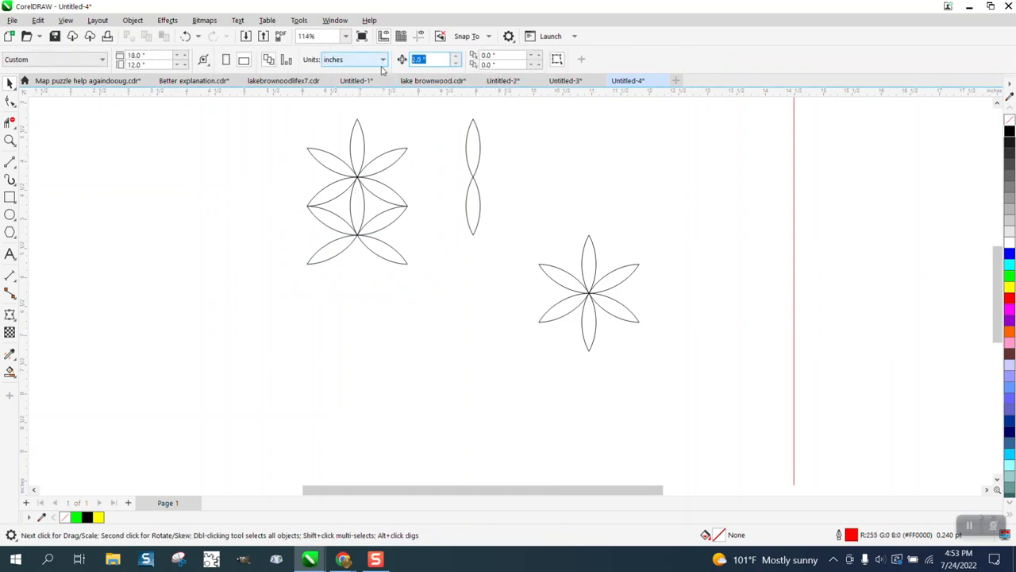
text(2.5)
key(Return)
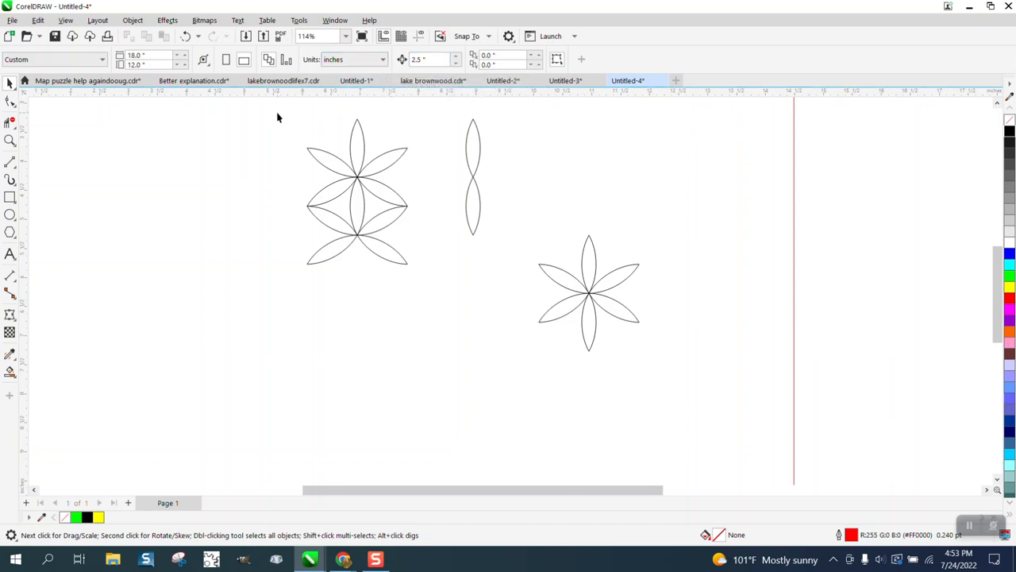
Try duplicating the flower and its filler petals 2.5 inches downward, and undo the copy's nudge
drag(450, 292, 451, 293)
key(KP_Add)
key(Down)
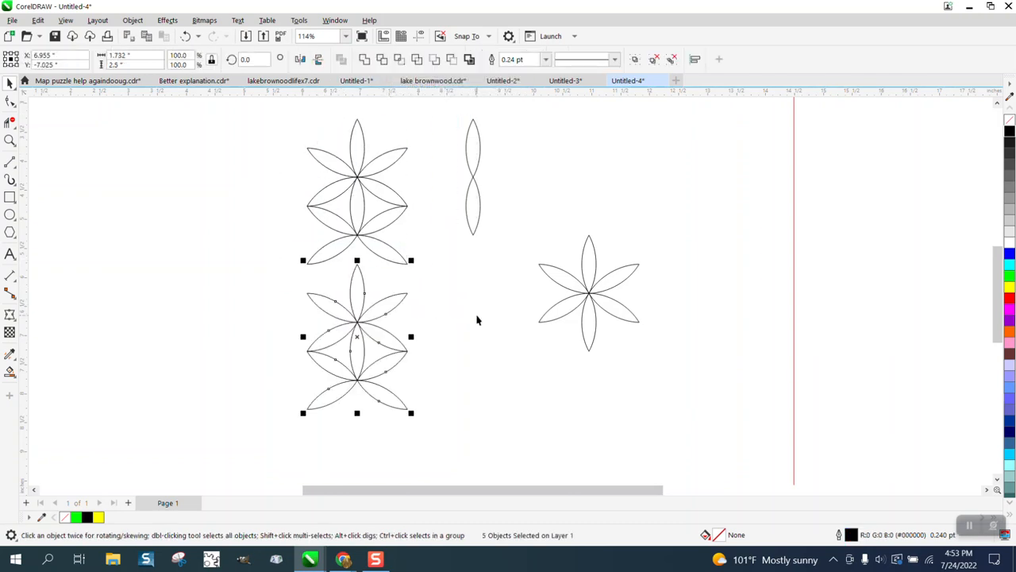
click(185, 36)
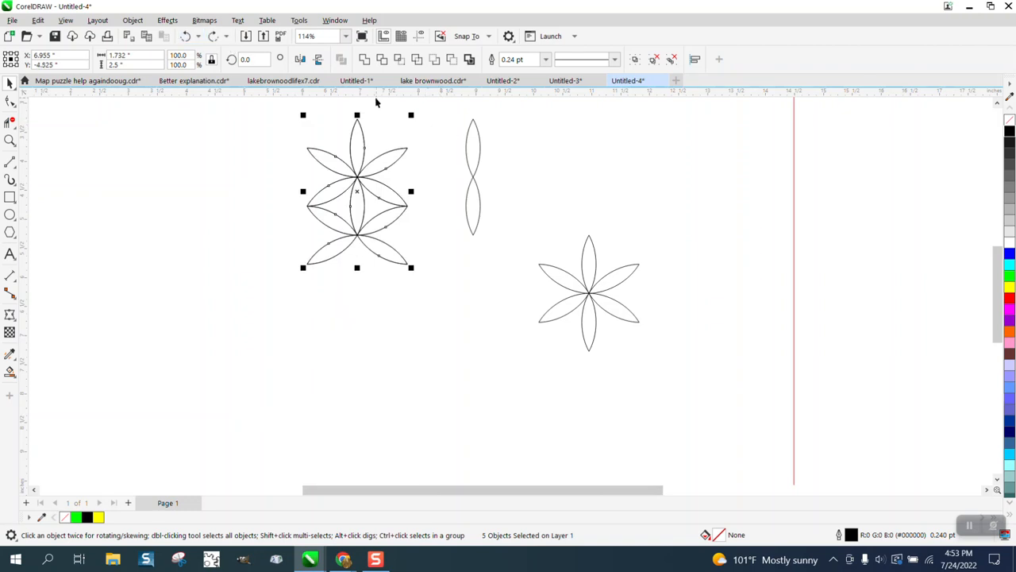
Set the nudge distance to 2 inches and duplicate the flower with its four filler petals downward three times to form a column
click(187, 36)
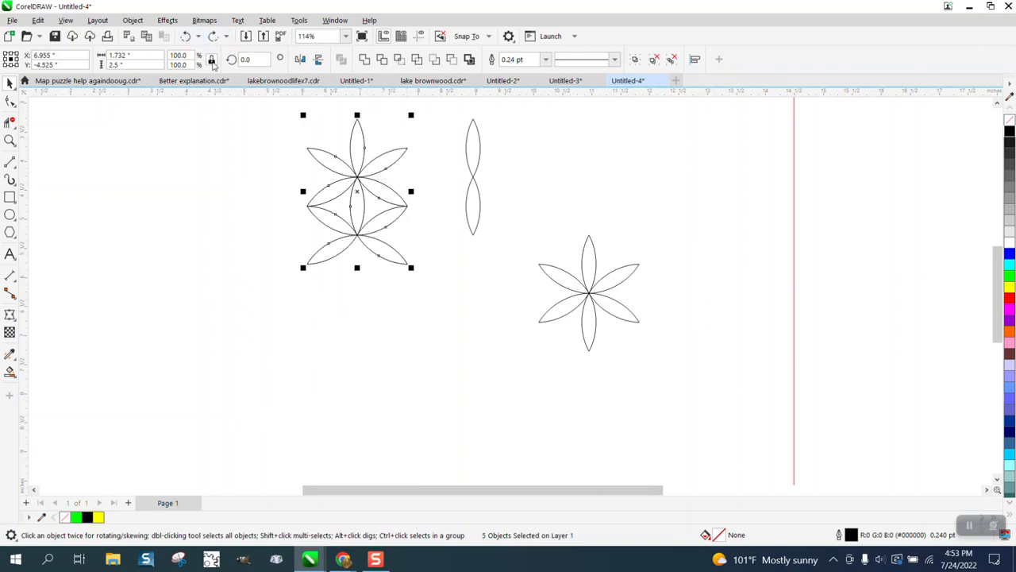
click(439, 106)
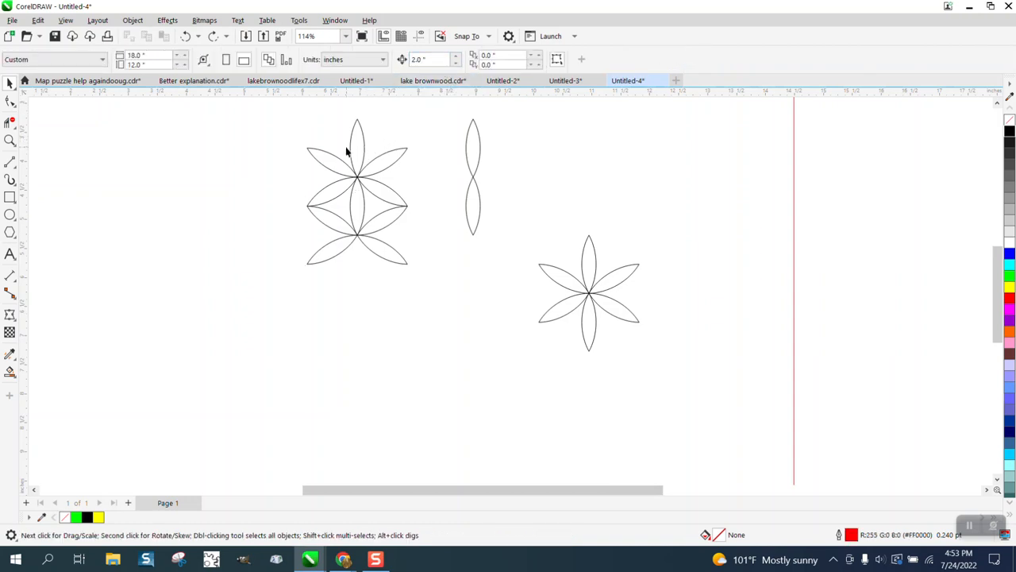
drag(339, 196, 469, 312)
key(ctrl+shift+z)
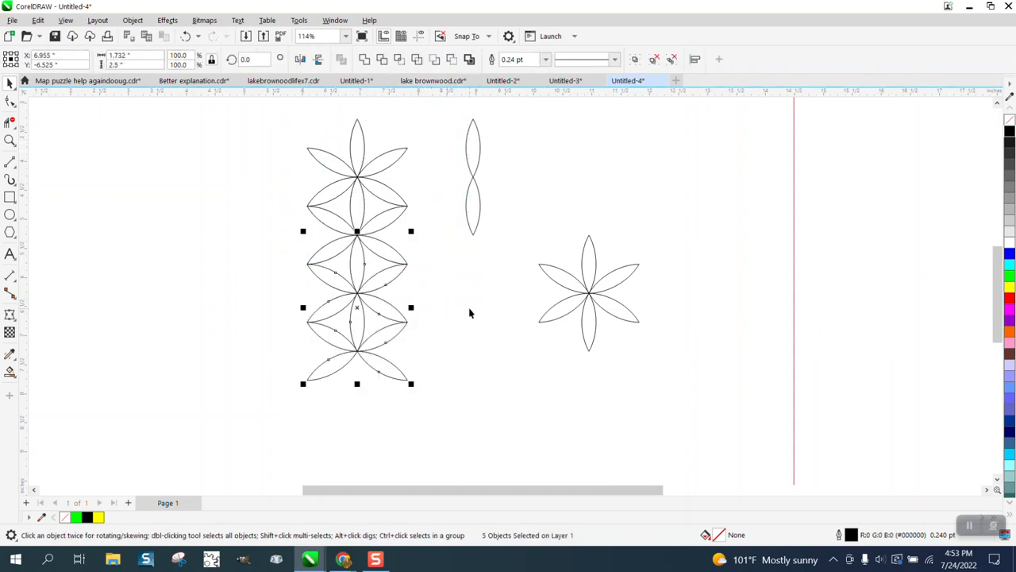
key(ctrl+d)
key(ctrl+d)
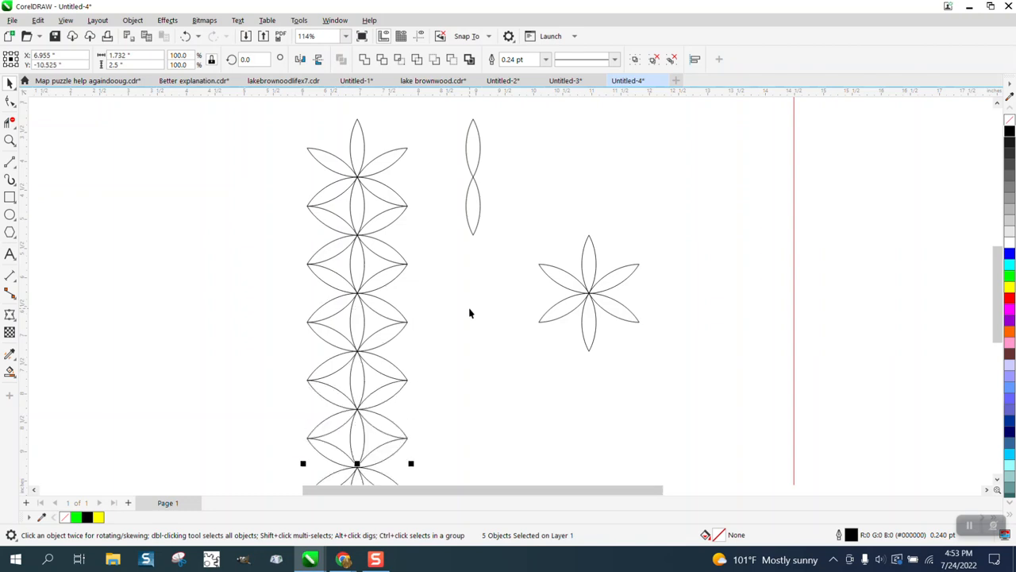
Delete the two spare stacked petals and the separate six-petal flower beside the column
scroll(469, 312, down, 3)
scroll(475, 283, down, 1)
drag(460, 204, 597, 358)
key(Delete)
click(592, 356)
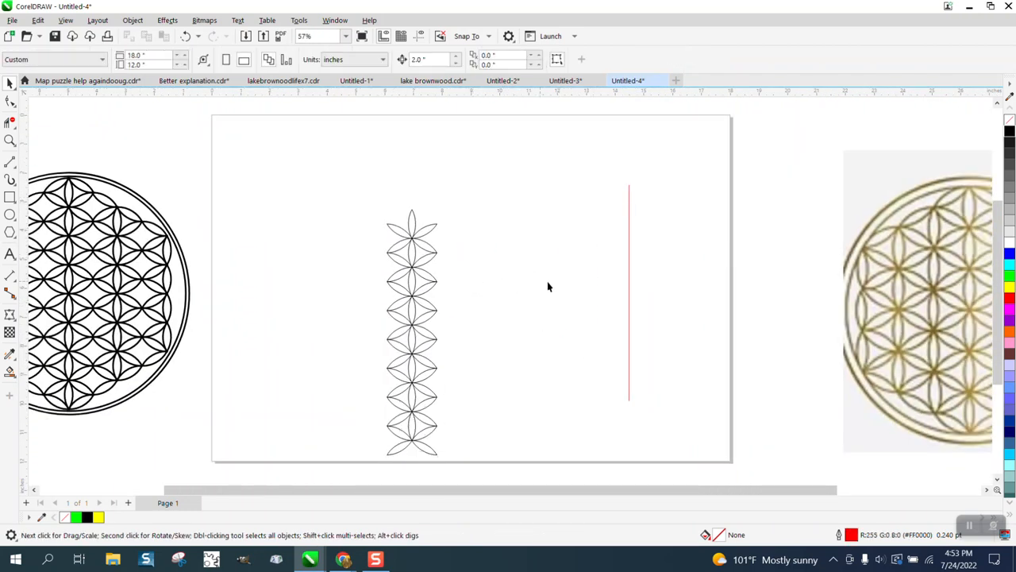
Delete the red vertical line and the four filler petals at the column's lower end
click(628, 296)
key(Delete)
scroll(595, 281, down, 3)
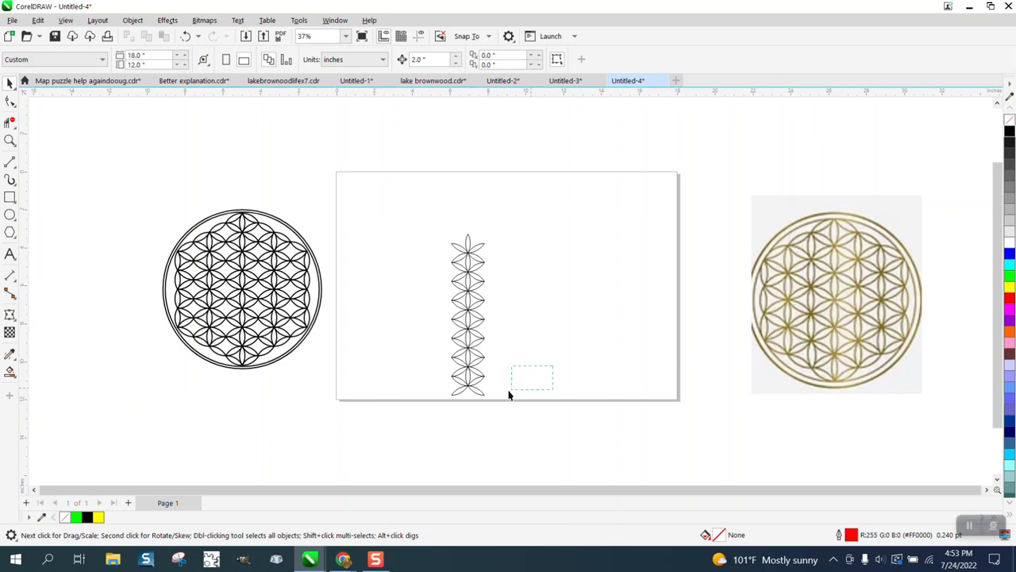
drag(509, 394, 437, 411)
key(Delete)
Try deleting the column's lowest flower, and undo the deletion
click(479, 374)
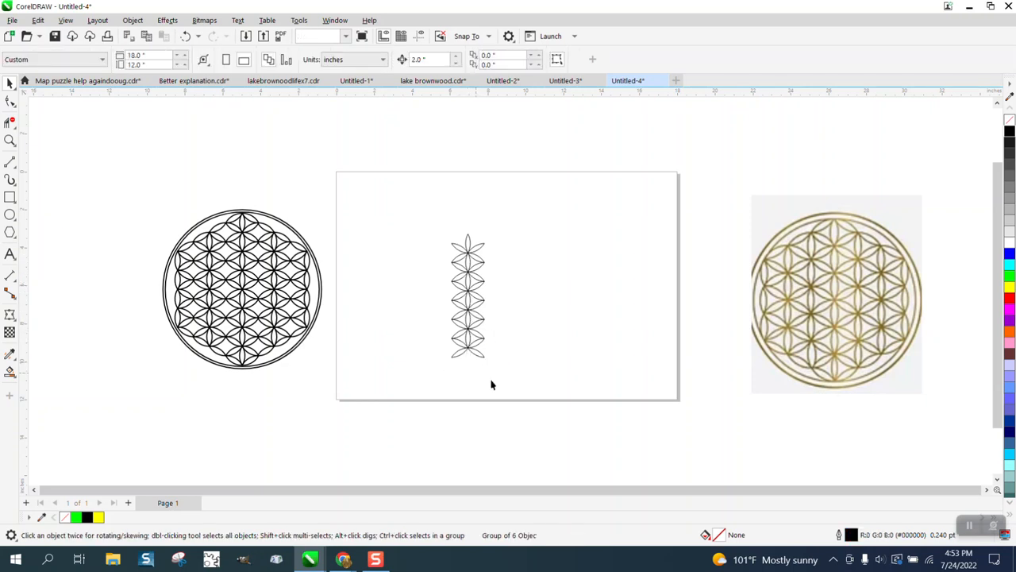
key(Delete)
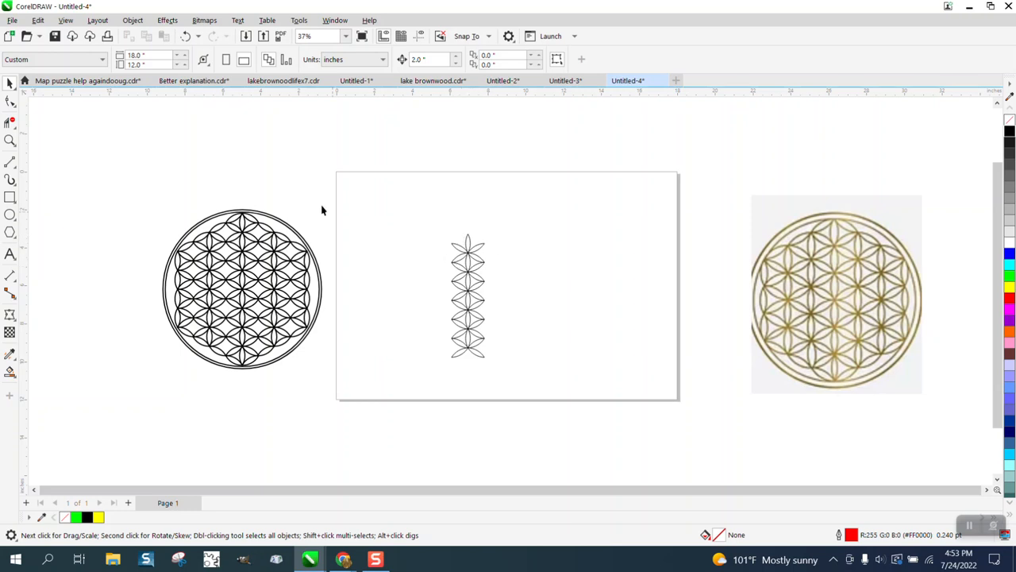
click(184, 36)
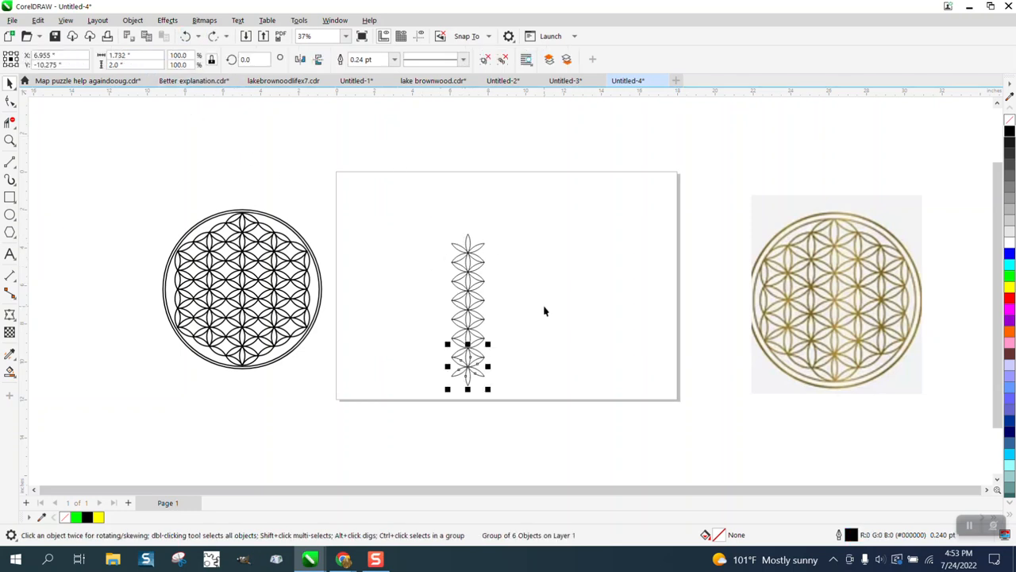
Ungroup the column's lowest flower into separate petals
click(132, 19)
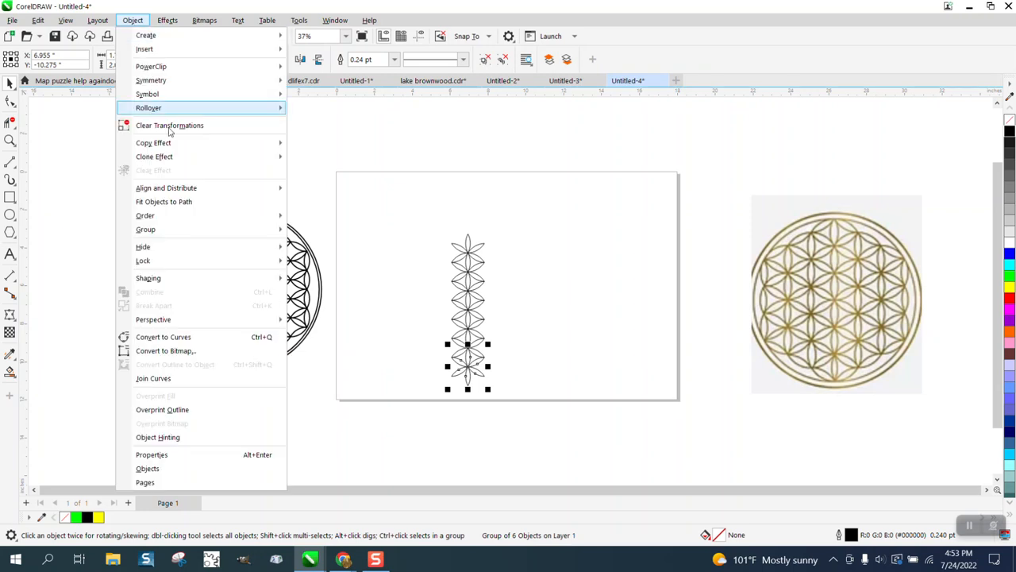
mouse_move(265, 236)
click(310, 243)
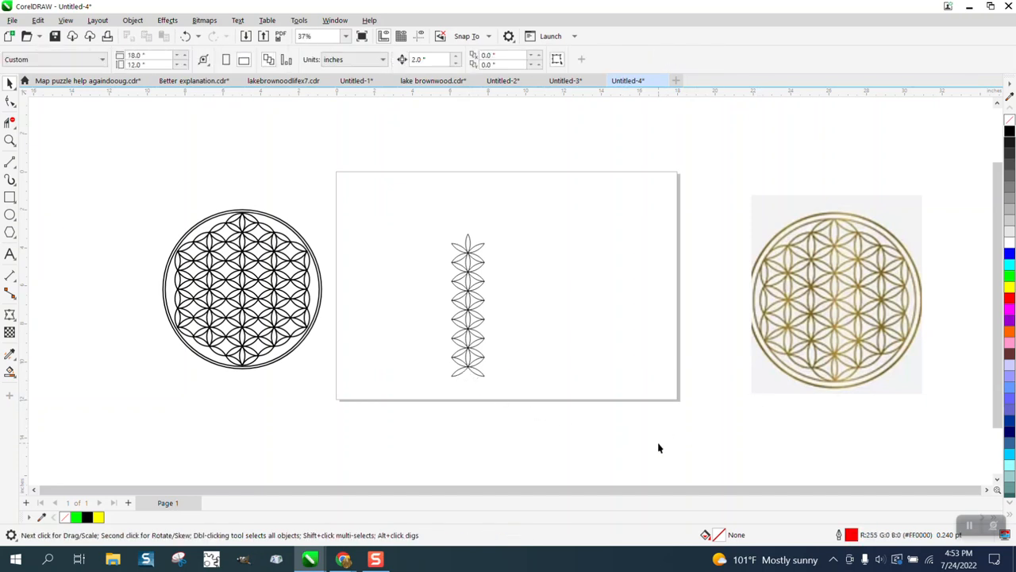
Try removing the lower petals of the column's lowest flower, and undo the deletions
click(468, 376)
key(Delete)
click(9, 141)
drag(418, 215, 634, 433)
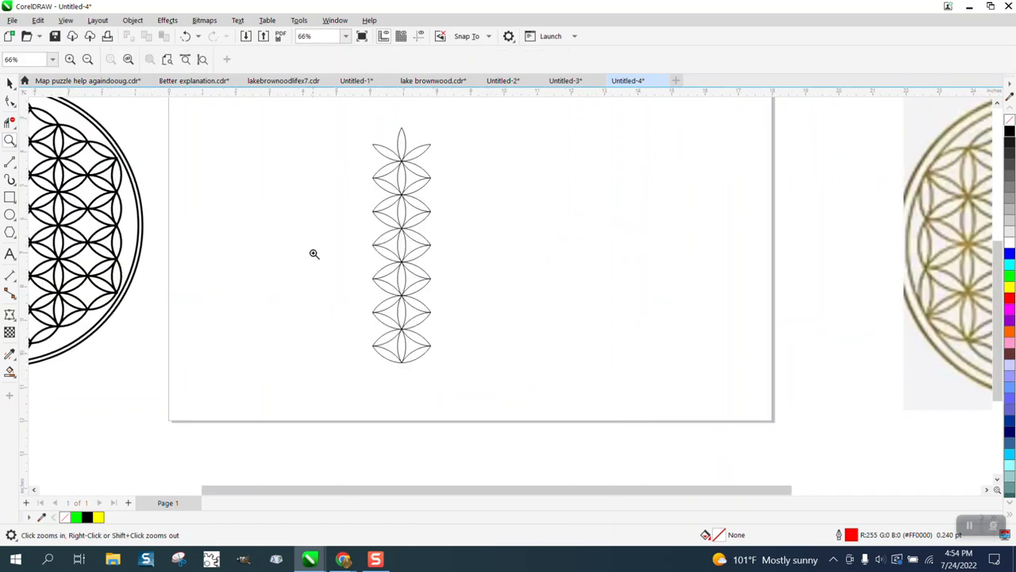
click(185, 37)
click(185, 37)
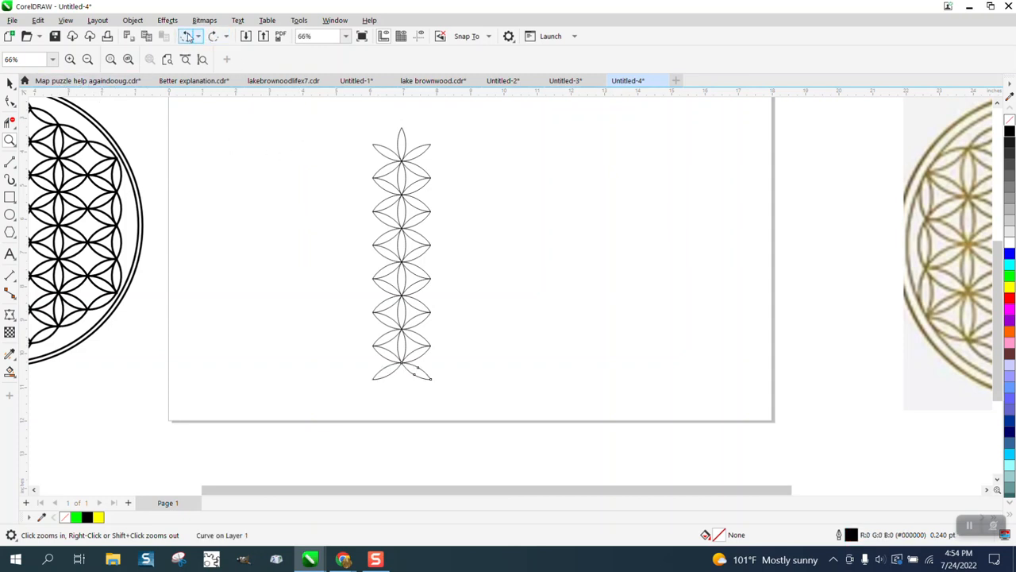
click(186, 36)
Select the whole petal column, including the separate petals at its lower end, and group it
click(9, 83)
scroll(376, 150, down, 1)
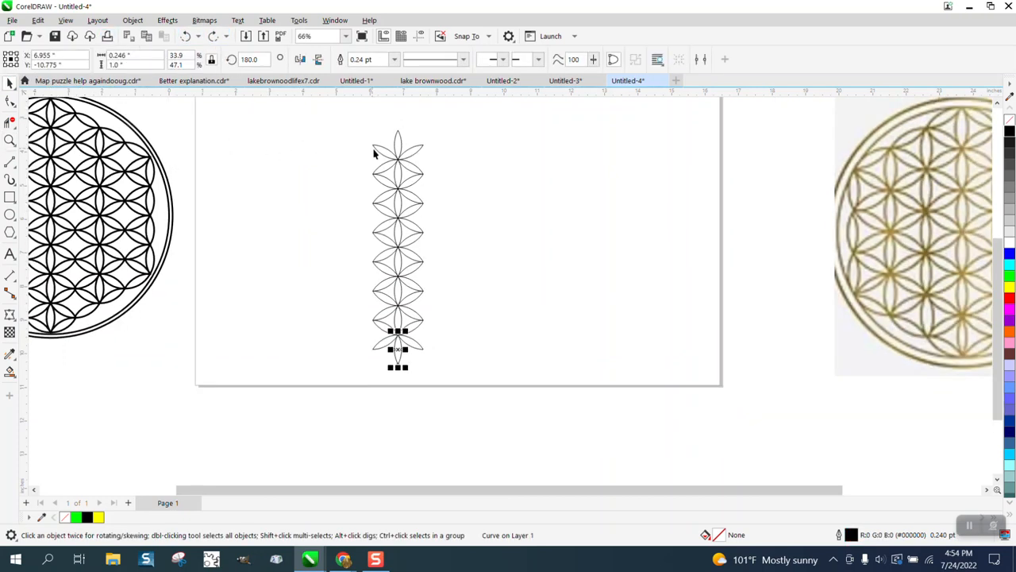
drag(356, 123, 494, 366)
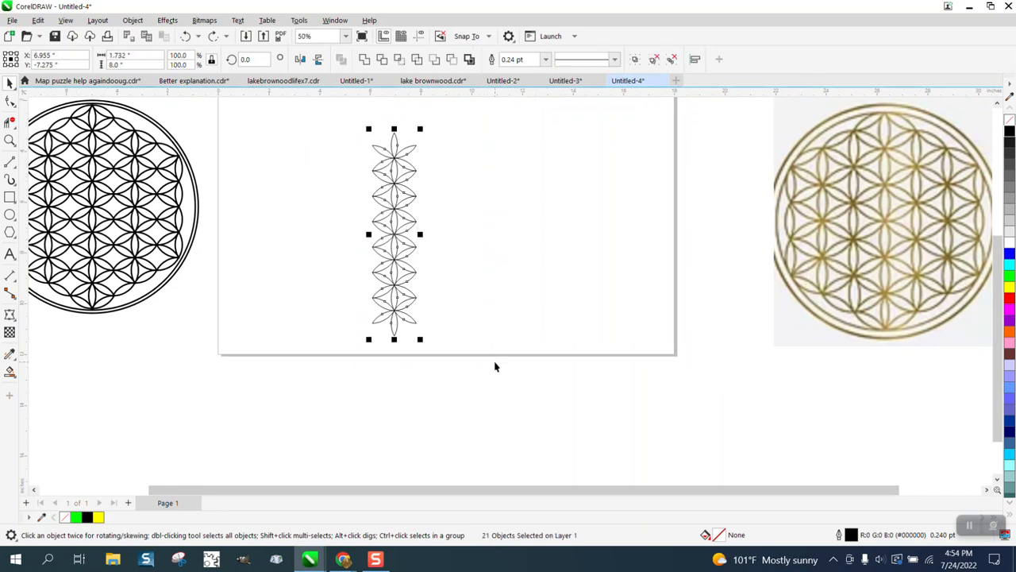
key(ctrl+g)
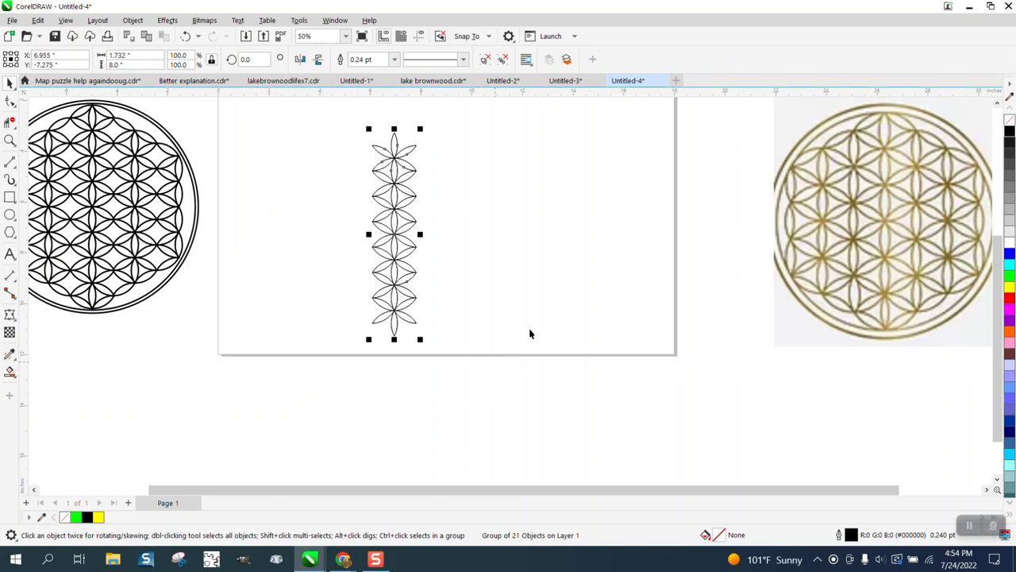
Copy the grouped column to its right with the side petal tips touching, and repeat the copy until there are five columns
drag(405, 188, 420, 176)
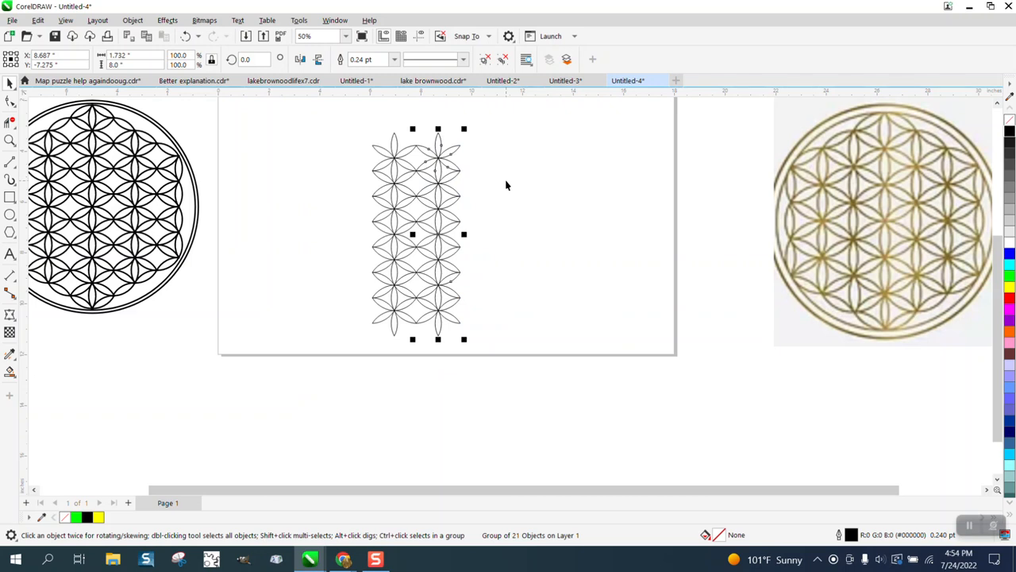
key(ctrl+r)
key(ctrl+r)
key(ctrl+r)
key(Escape)
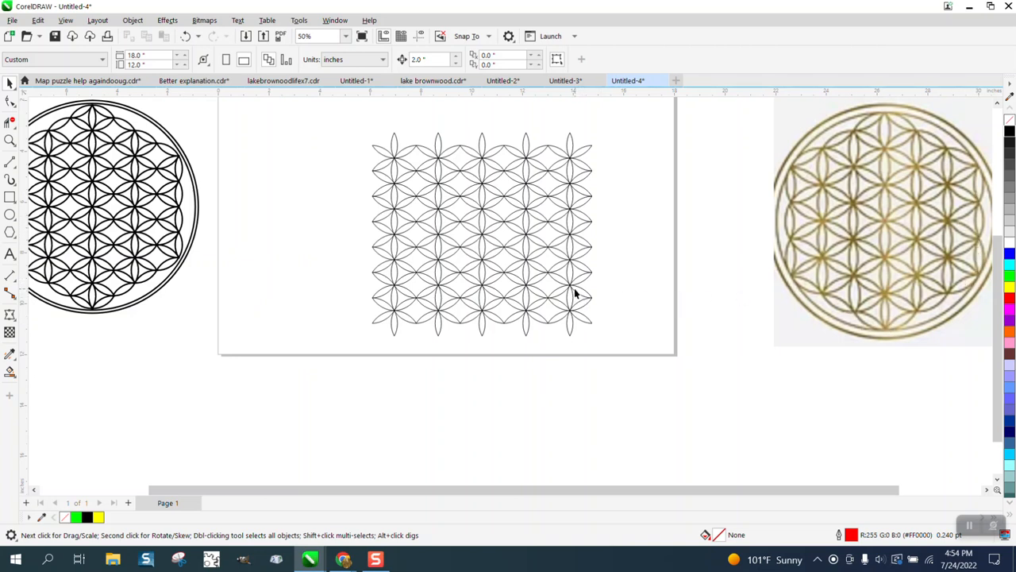
Duplicate the rightmost column and move the copy in against the pattern's right edge as a sixth column
click(577, 153)
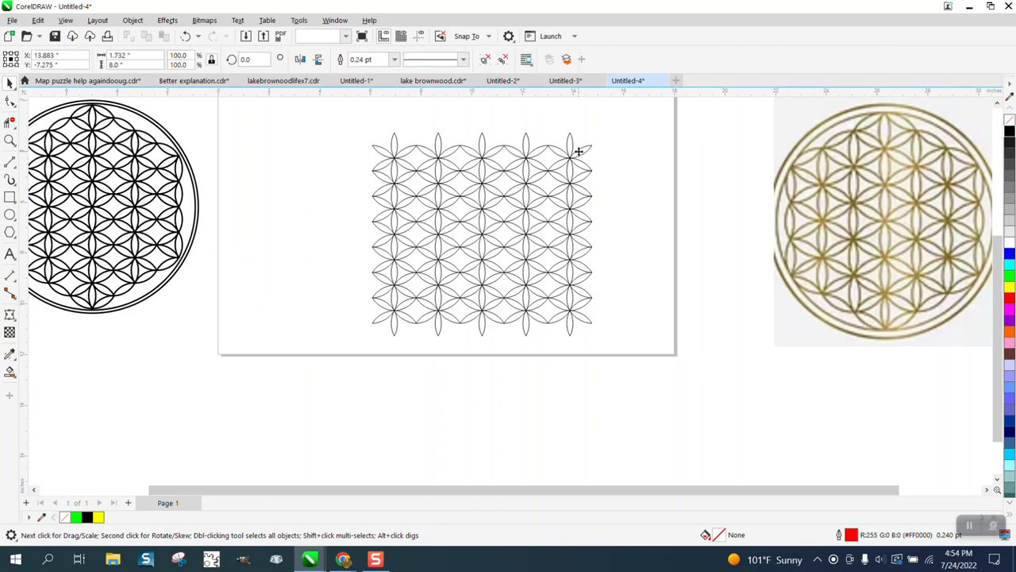
key(ctrl+d)
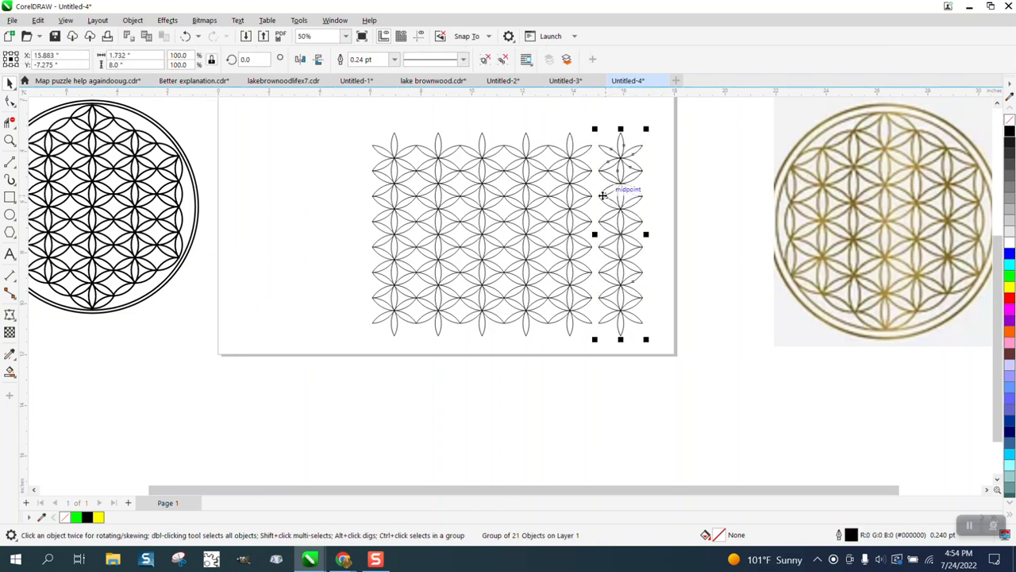
drag(605, 197, 591, 197)
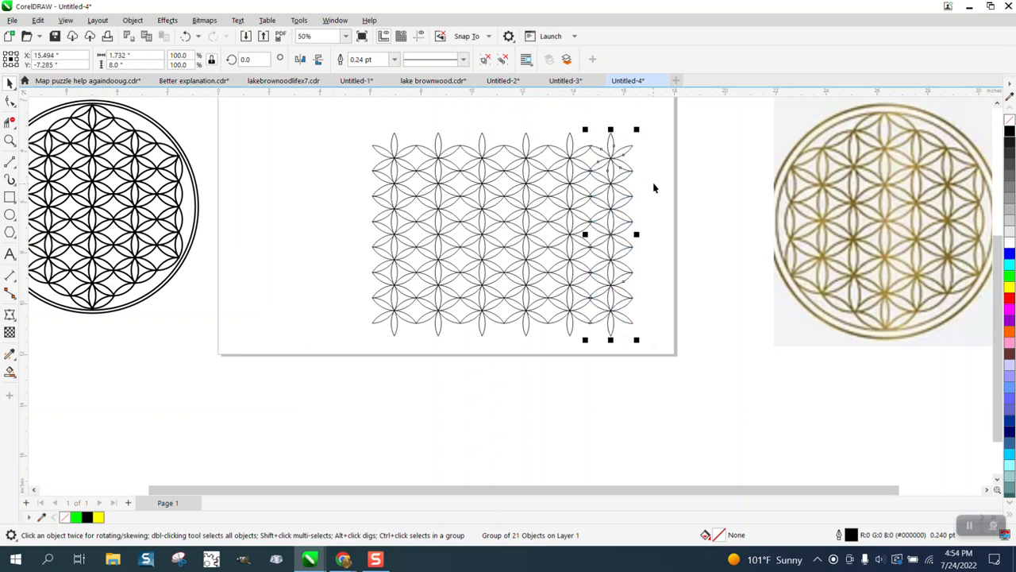
click(654, 186)
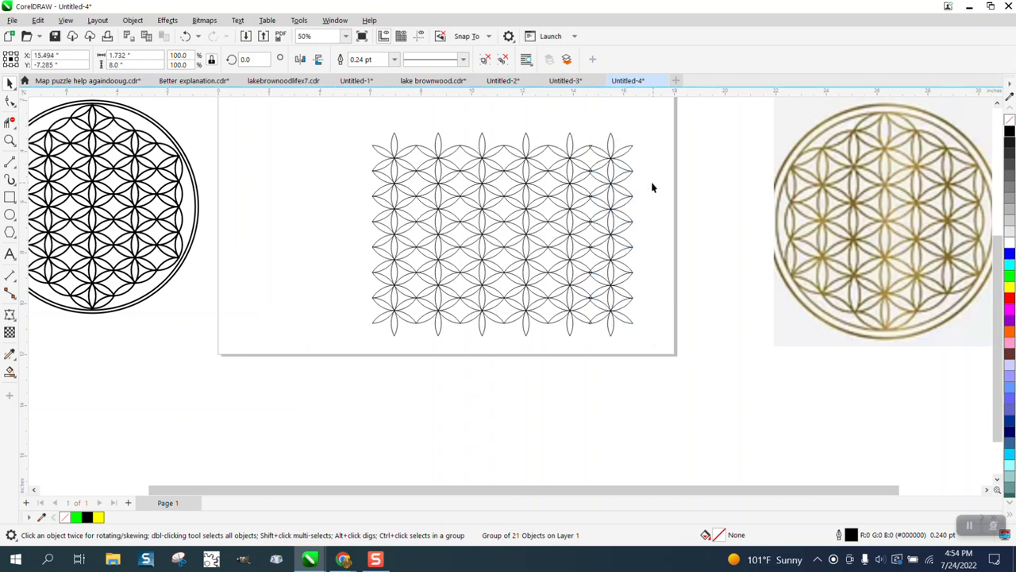
Realign the sixth column so its left petal tips snap exactly to the fifth column's right petal tips
click(10, 141)
drag(552, 159, 669, 227)
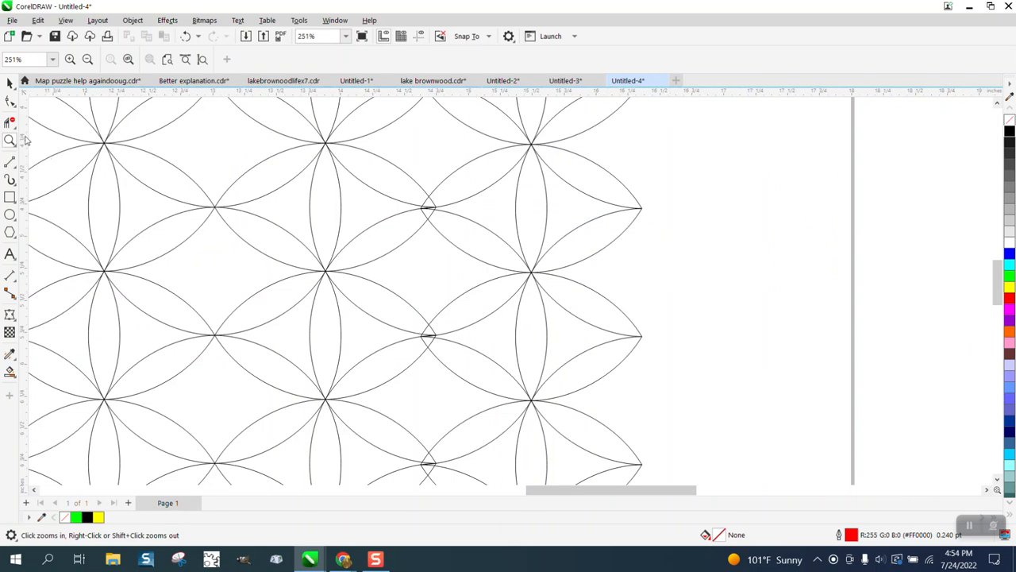
click(10, 82)
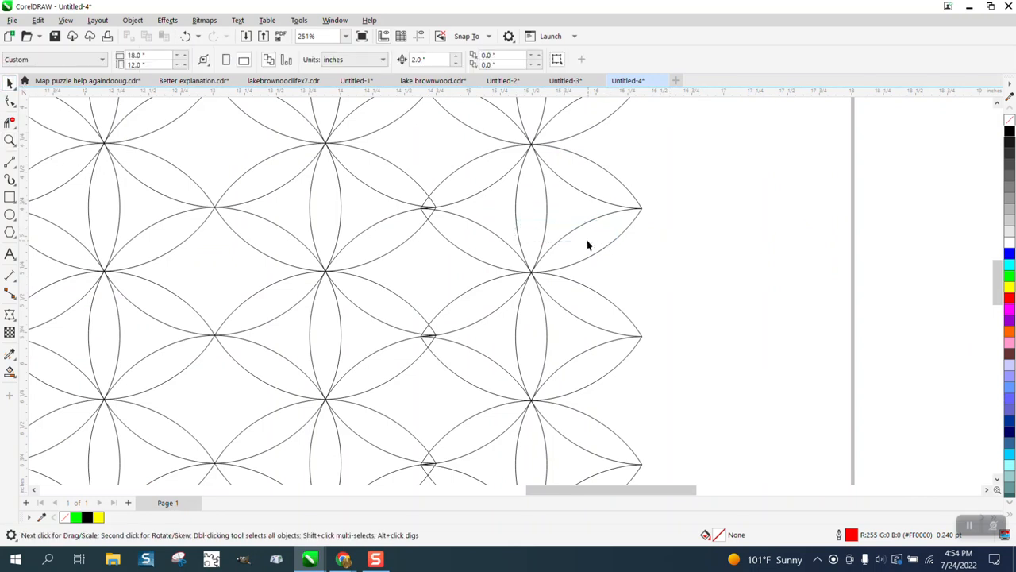
drag(546, 224, 624, 225)
drag(499, 210, 437, 210)
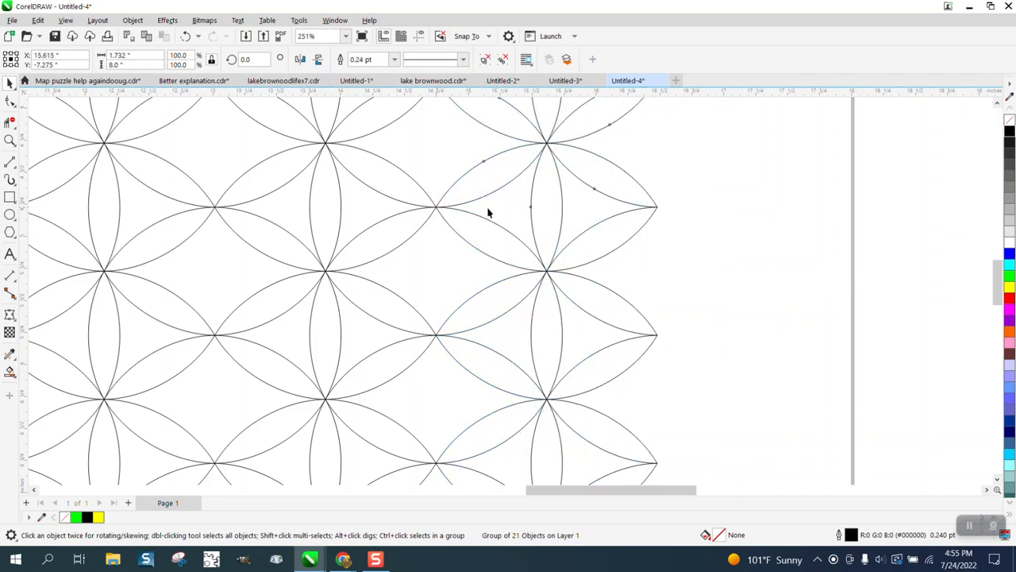
Group all six columns and center the group on the page
scroll(488, 211, down, 5)
scroll(570, 227, down, 1)
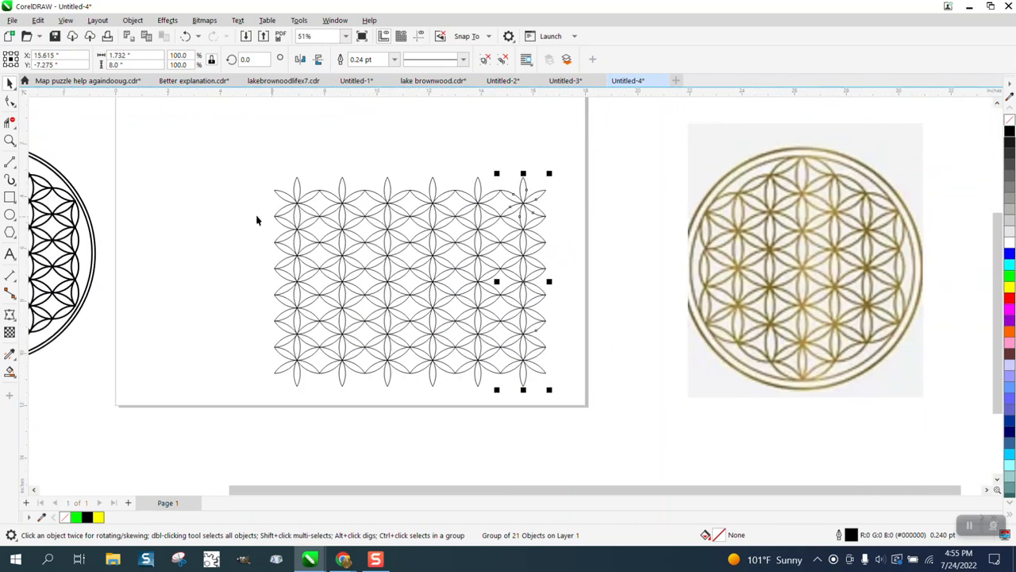
drag(248, 165, 628, 411)
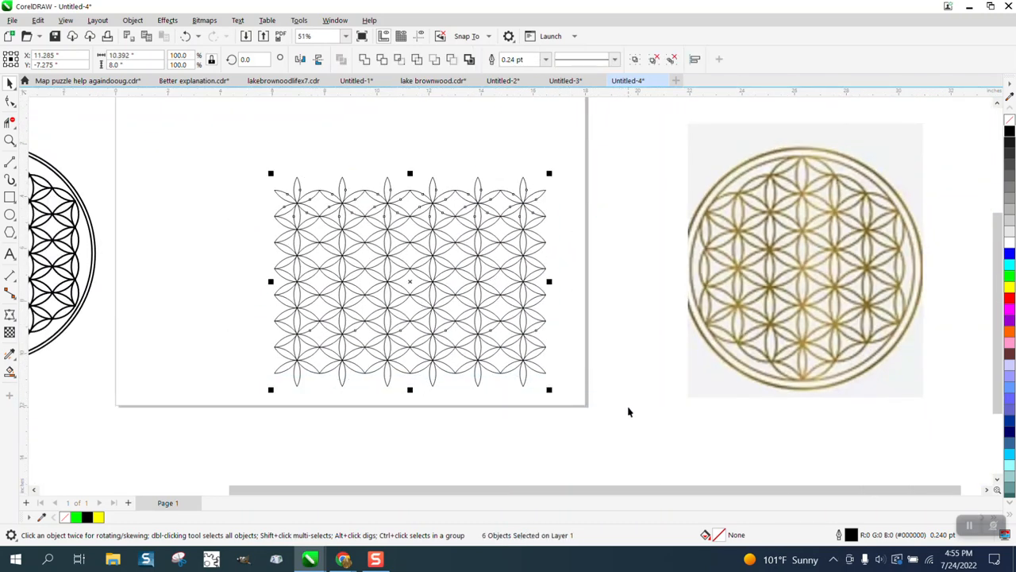
key(ctrl+g)
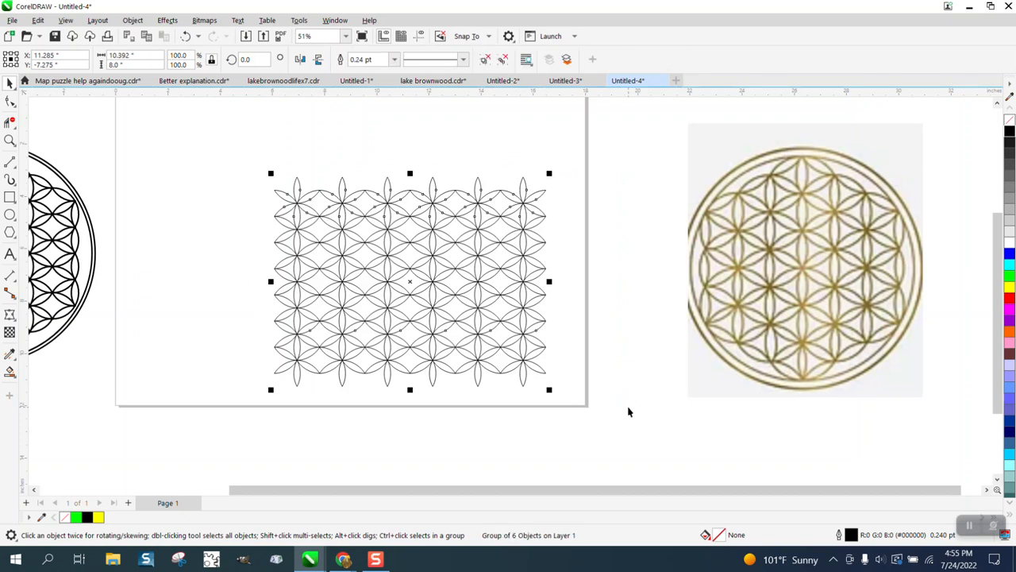
key(p)
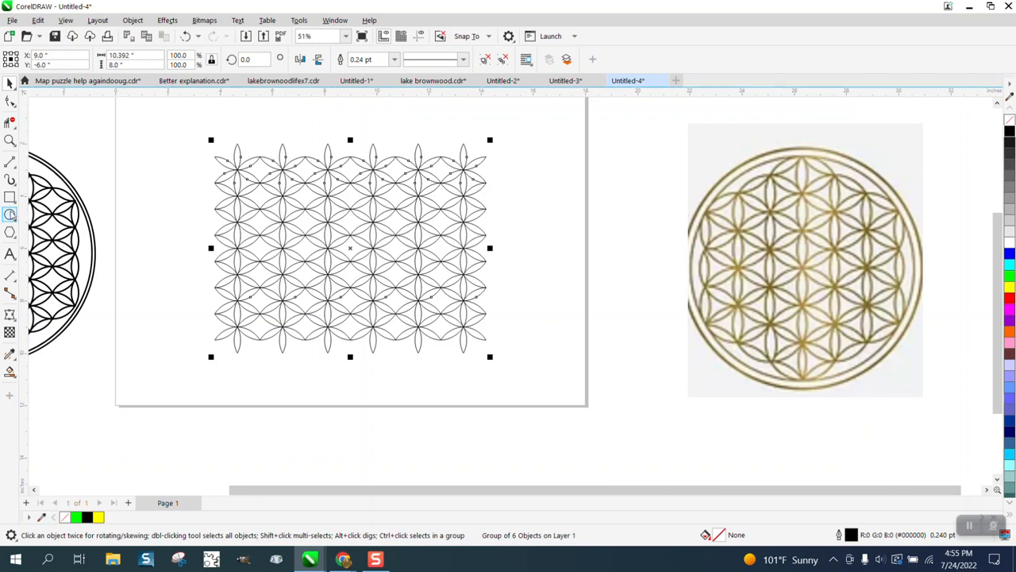
Draw a six-sided polygon about 5.8 by 6.7 inches and center it on the page over the pattern
click(10, 232)
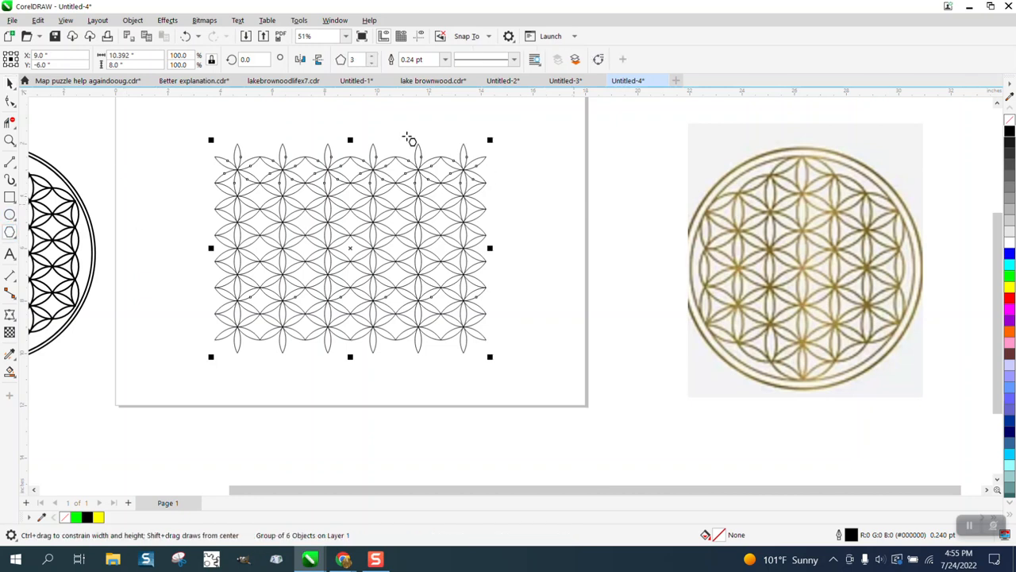
click(371, 57)
click(373, 60)
drag(587, 140, 519, 309)
key(p)
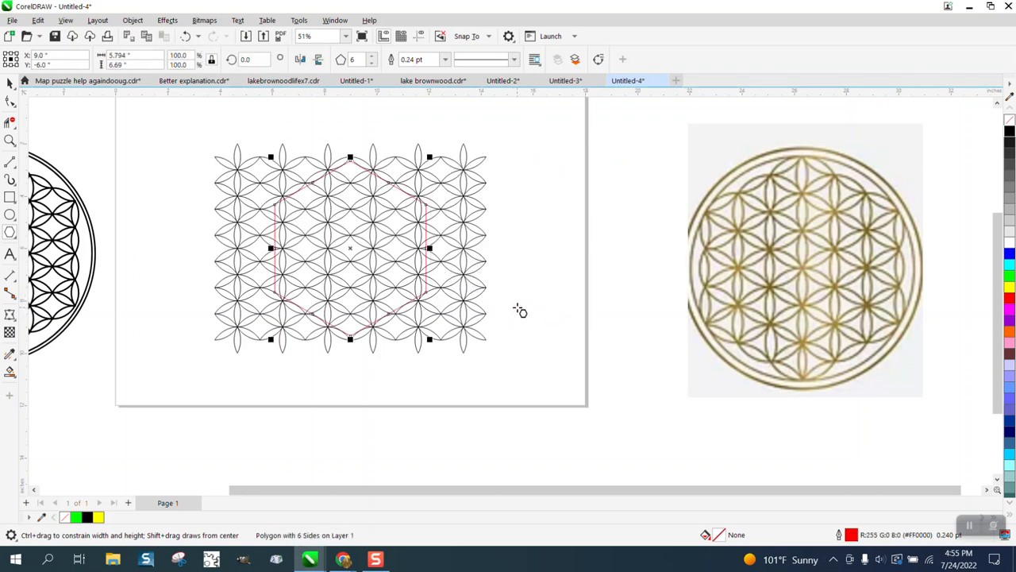
Enlarge the hexagon proportionally about its center to 113%, about 6.55 by 7.56 inches
click(12, 141)
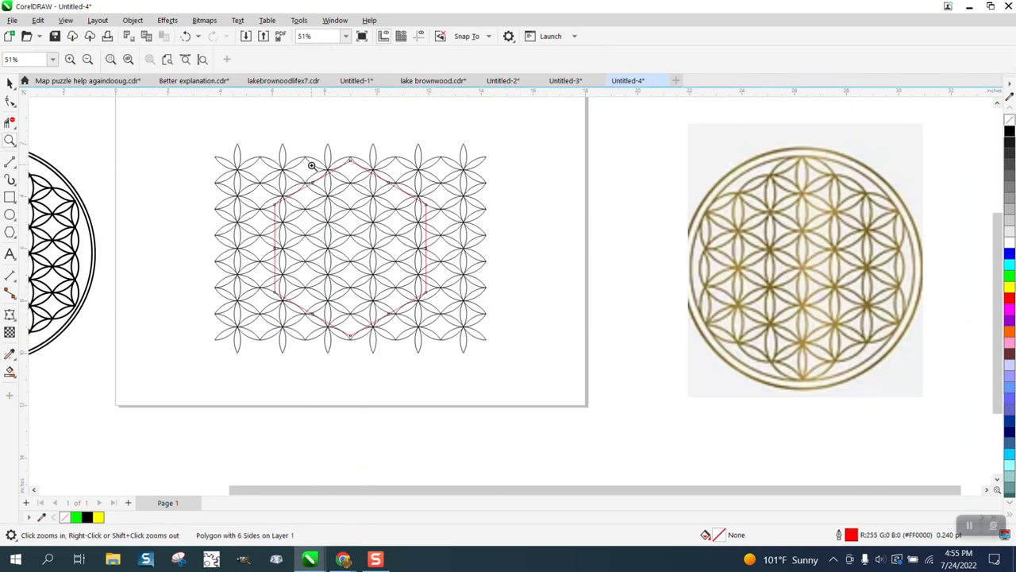
click(604, 393)
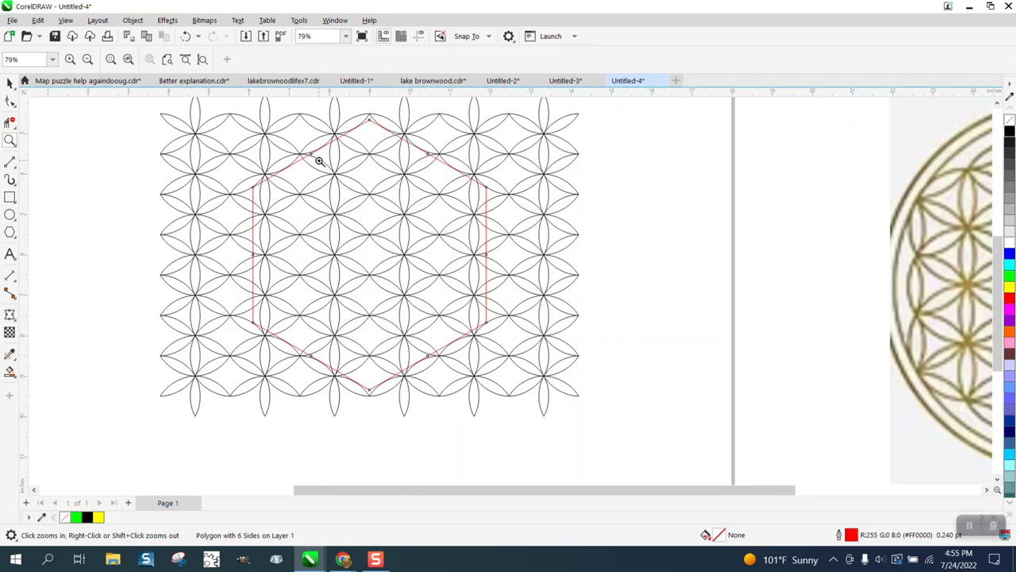
click(9, 83)
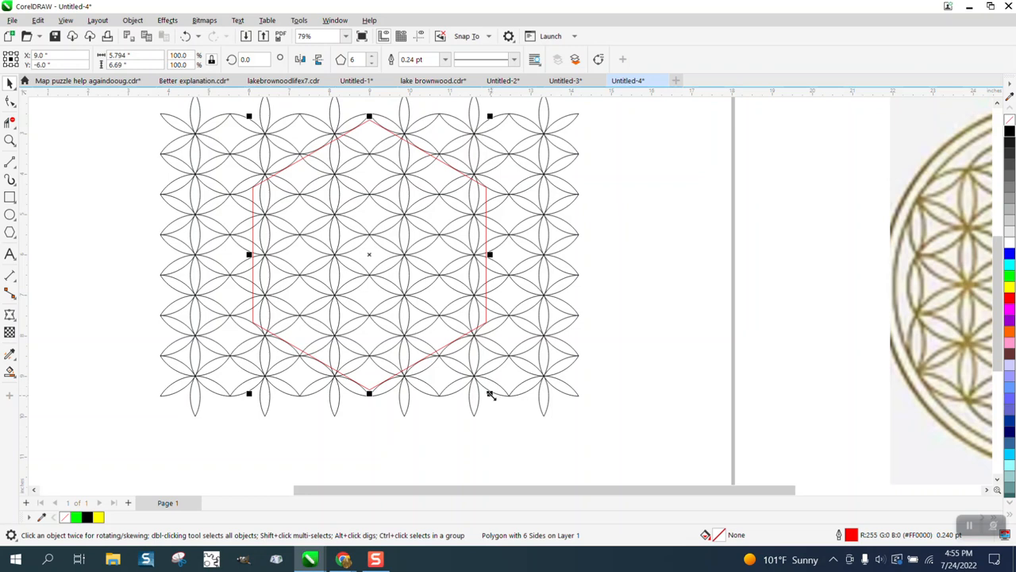
drag(489, 394, 508, 412)
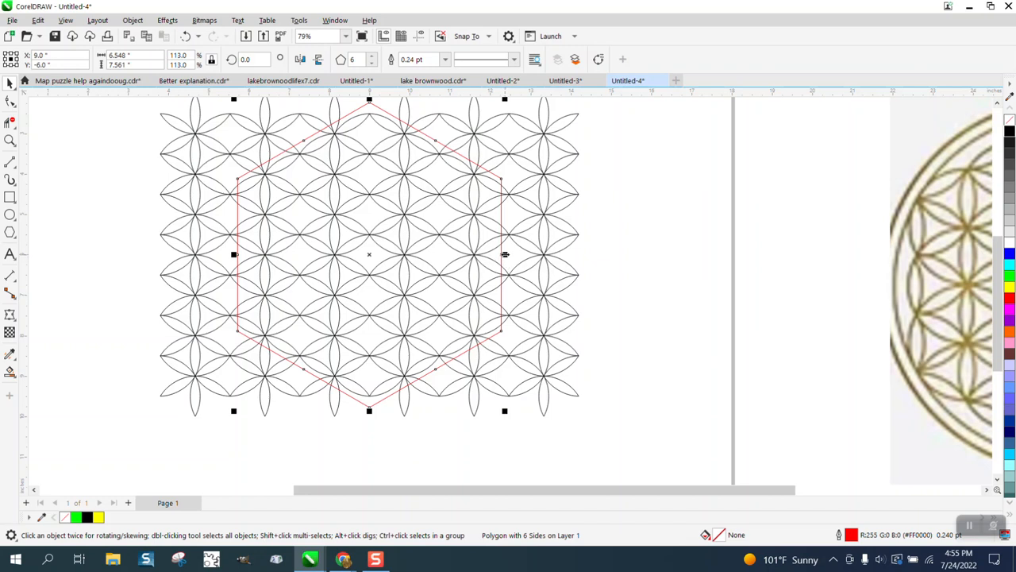
Narrow the hexagon to about 5.97 inches wide, then enlarge it proportionally to about 6.07 by 7.69 inches
key(Escape)
drag(503, 254, 493, 254)
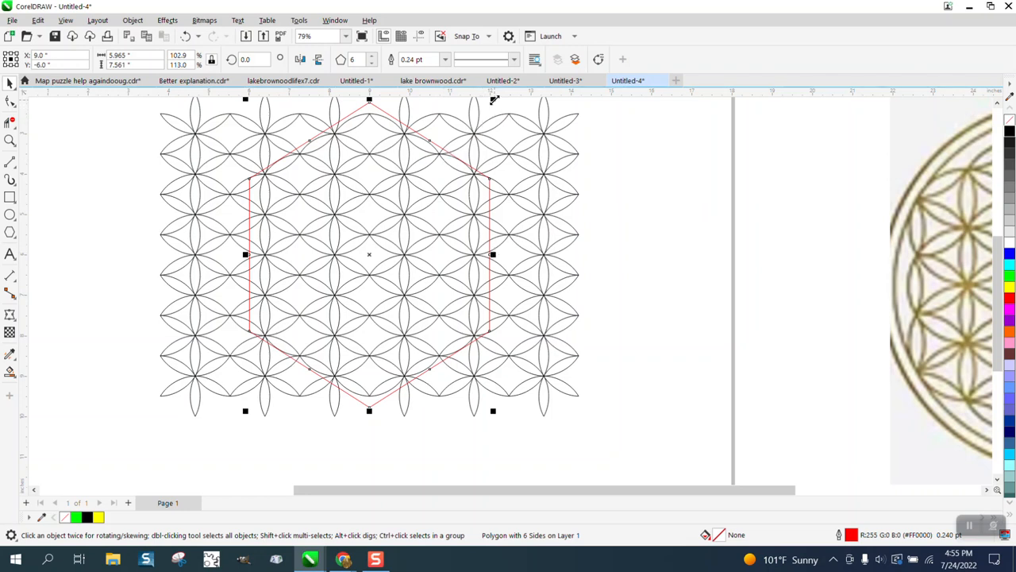
drag(493, 98, 500, 135)
scroll(354, 134, down, 1)
scroll(361, 120, down, 4)
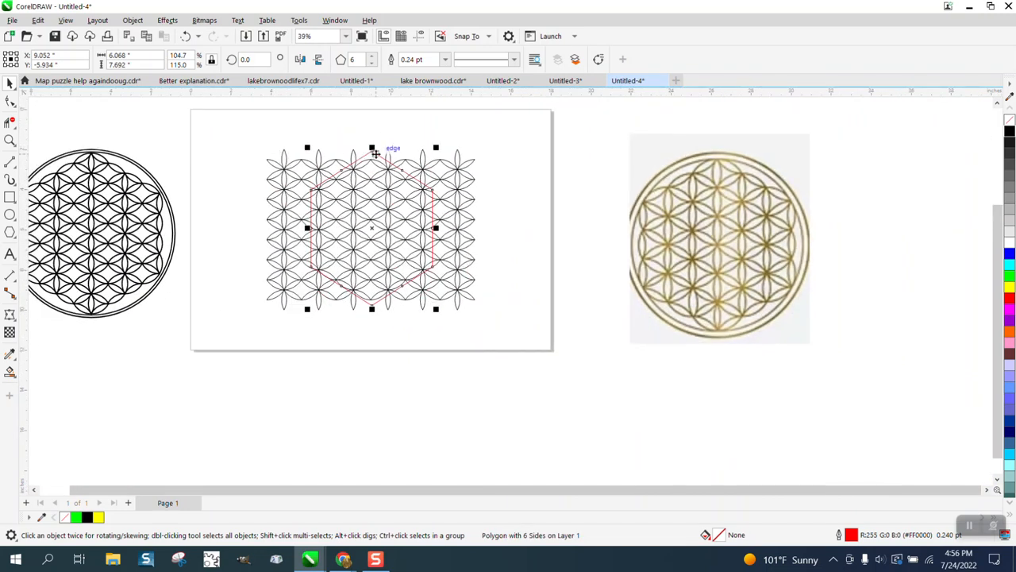
Select the petal pattern together with the red hexagon and create their intersection
click(304, 164)
drag(236, 138, 475, 291)
click(400, 60)
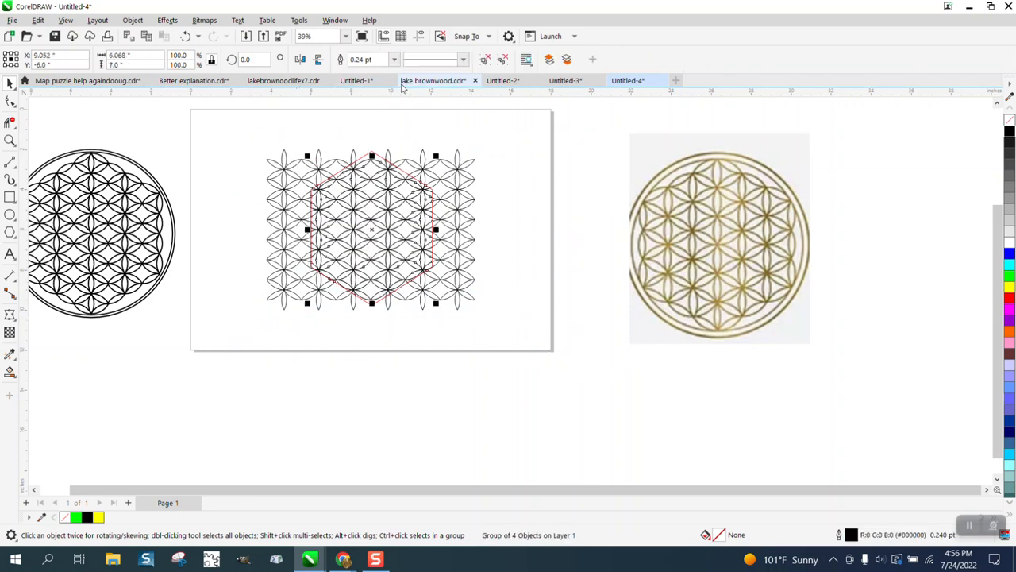
Move the intersected hexagonal piece 8 inches down, then over to the page's lower-right corner, clear of the original pattern
key(Down)
key(Down)
key(Down)
key(Down)
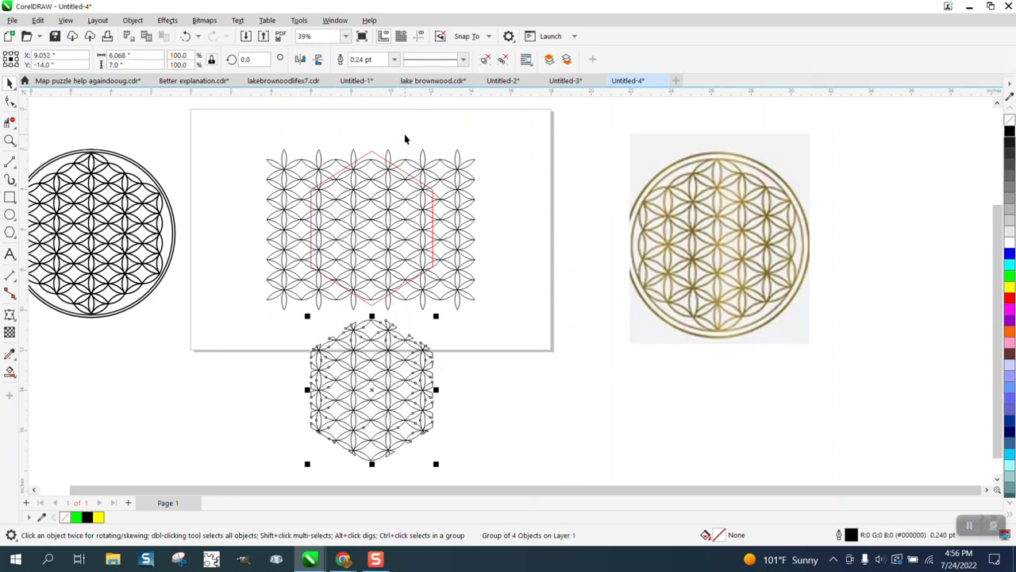
drag(373, 362, 540, 348)
Delete the cut-off petal stubs beside the top point and on the upper-right edge of the hexagonal piece with Virtual Segment Delete
click(10, 140)
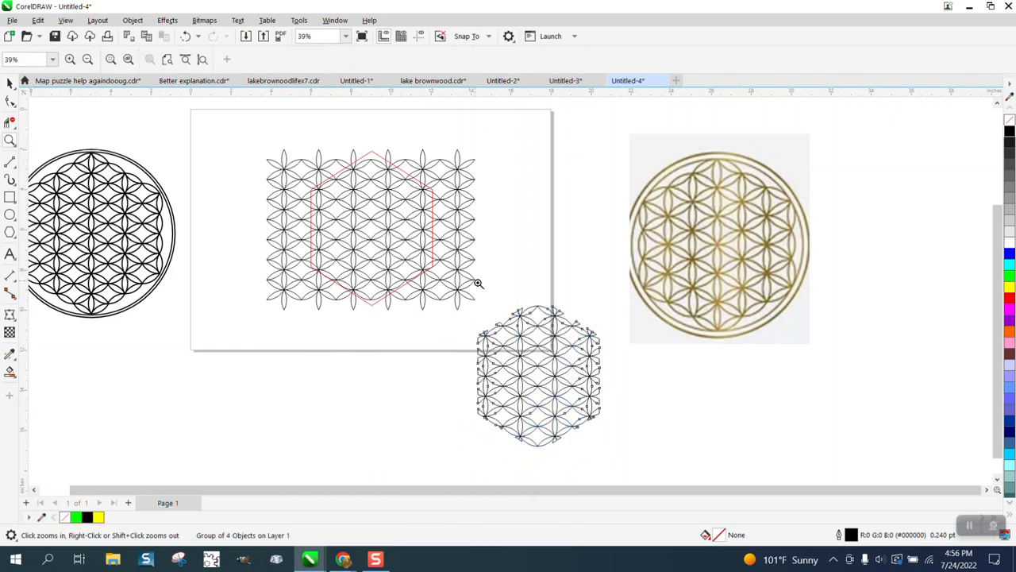
drag(491, 288, 674, 410)
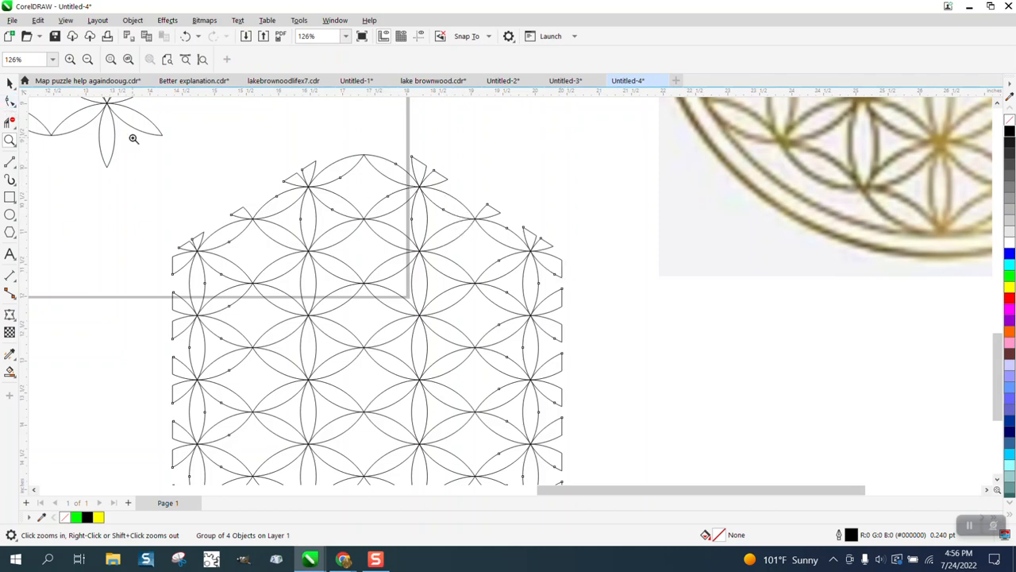
click(9, 121)
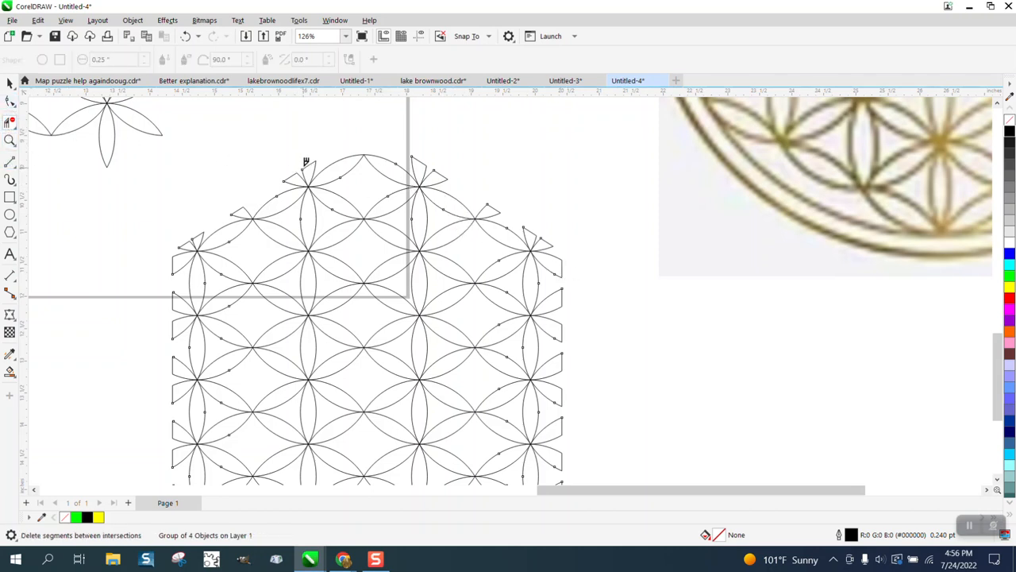
click(292, 180)
click(433, 163)
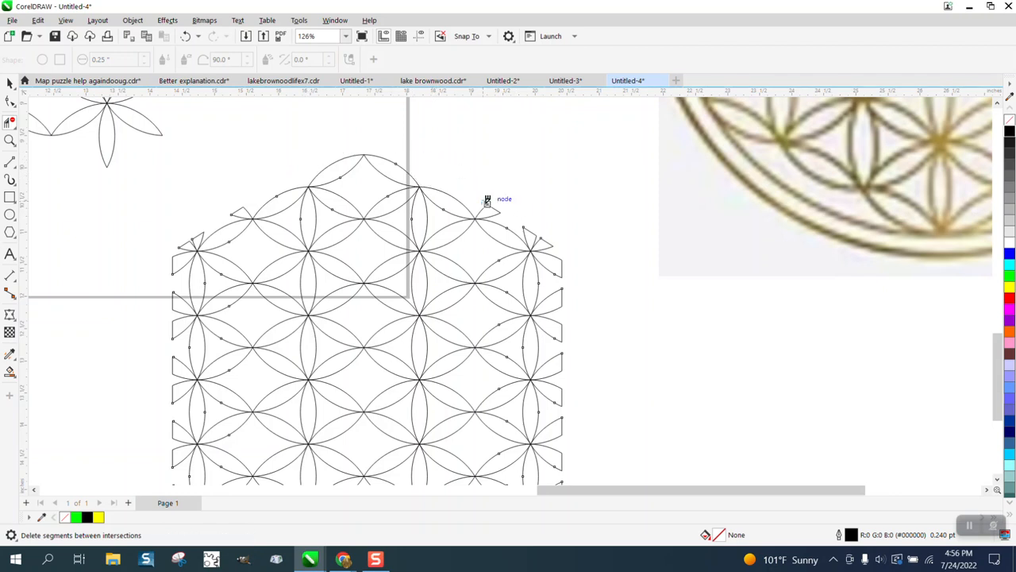
click(484, 203)
scroll(560, 265, down, 2)
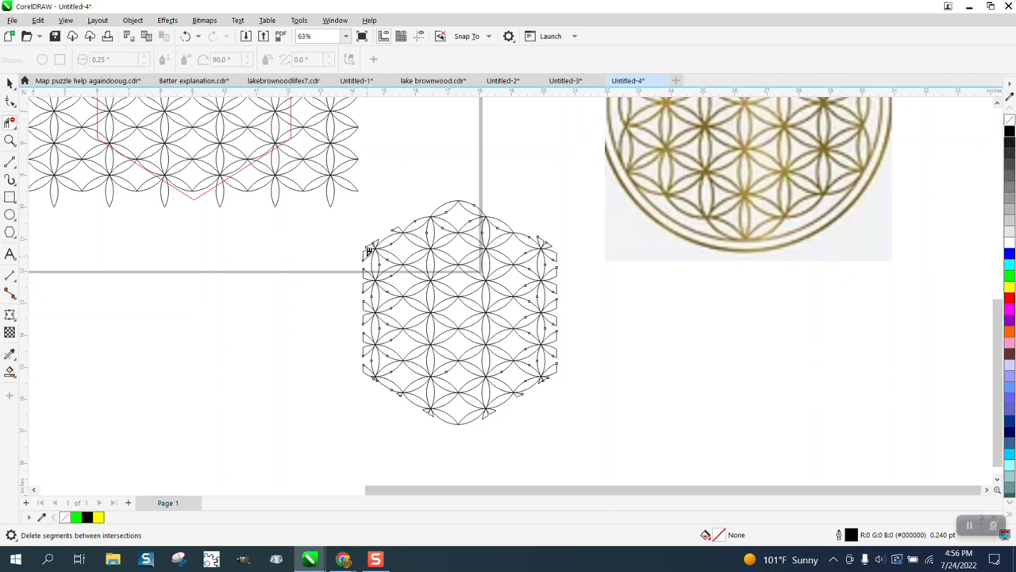
Deselect the piece and delete the clipped petal stubs at its upper-right corner and down its right edge
click(10, 82)
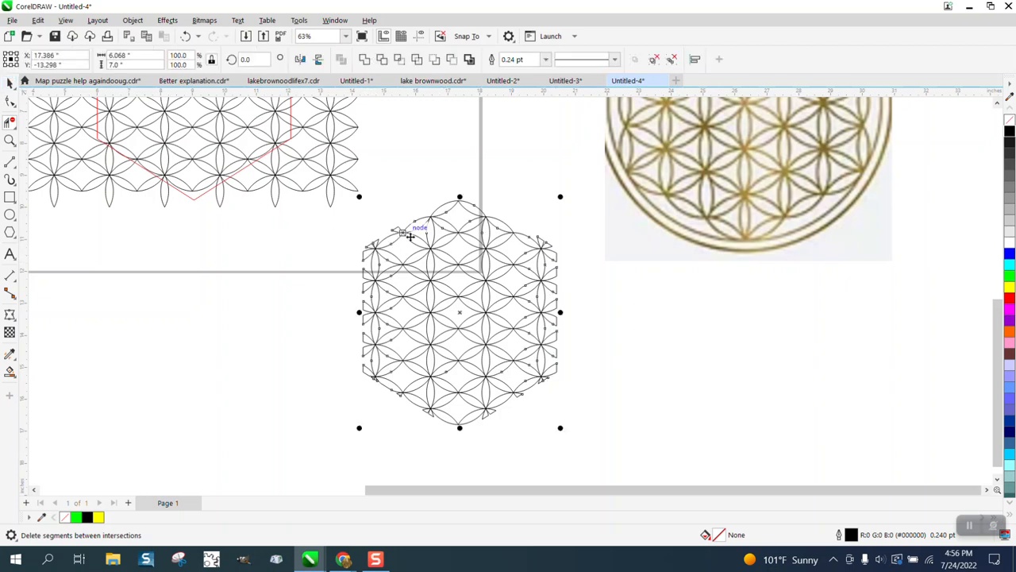
click(352, 275)
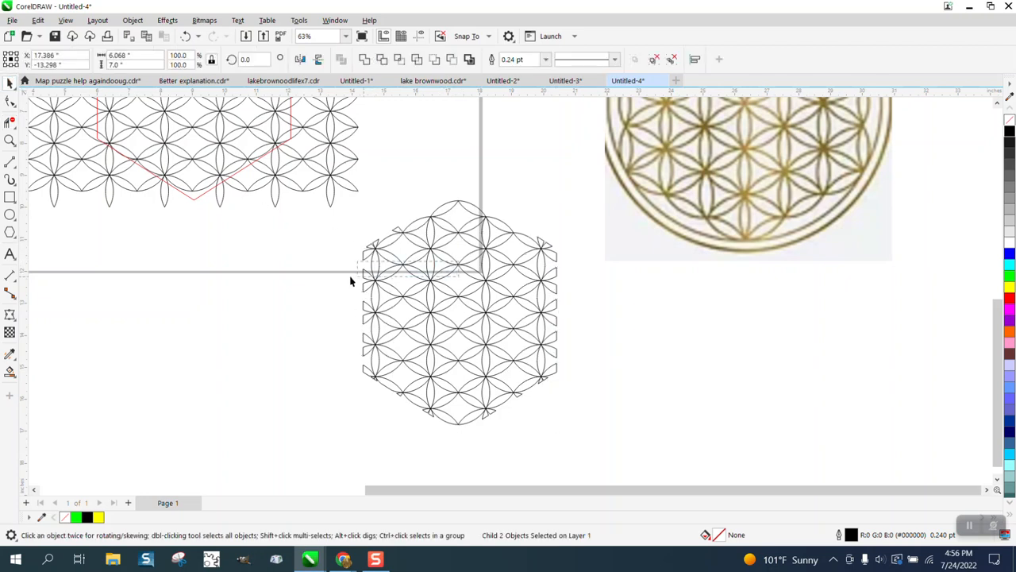
click(10, 140)
drag(538, 224, 615, 297)
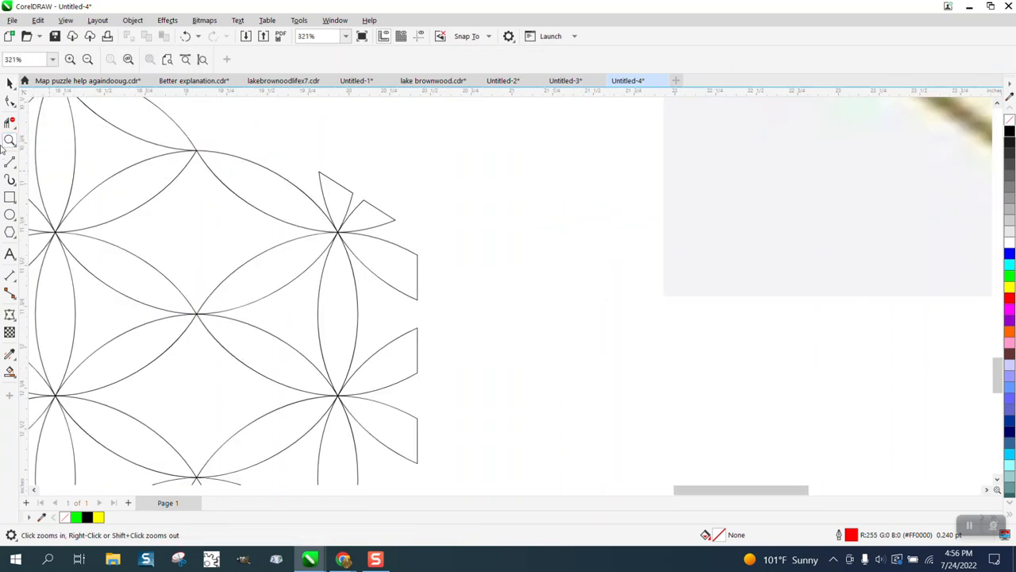
click(10, 121)
click(353, 188)
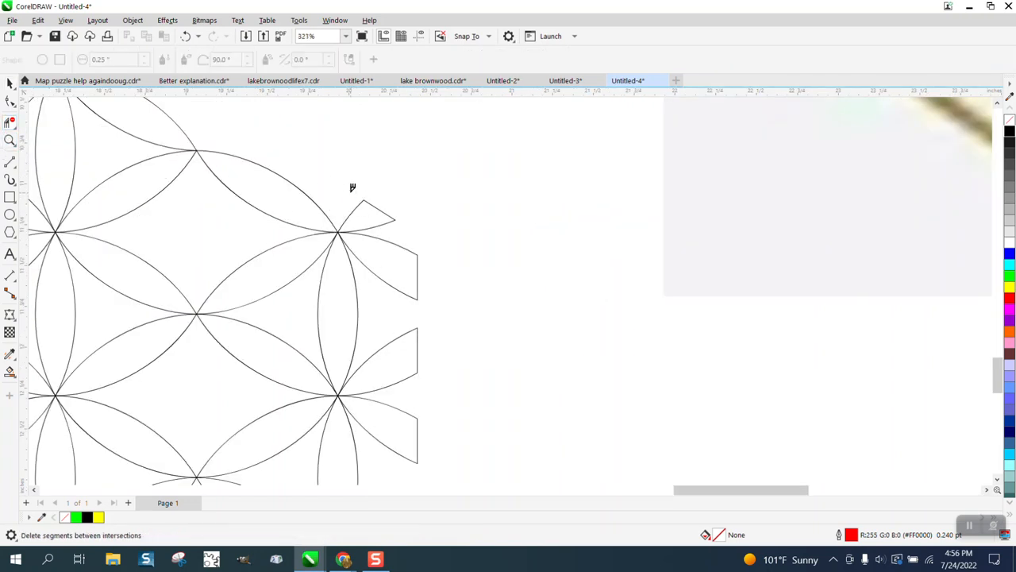
click(363, 198)
scroll(390, 199, down, 3)
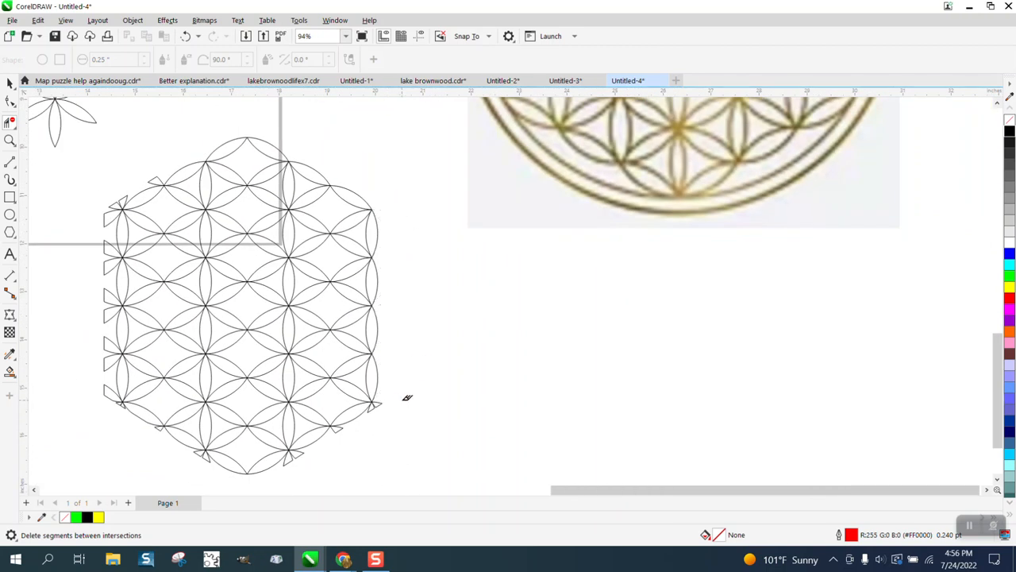
scroll(403, 401, down, 2)
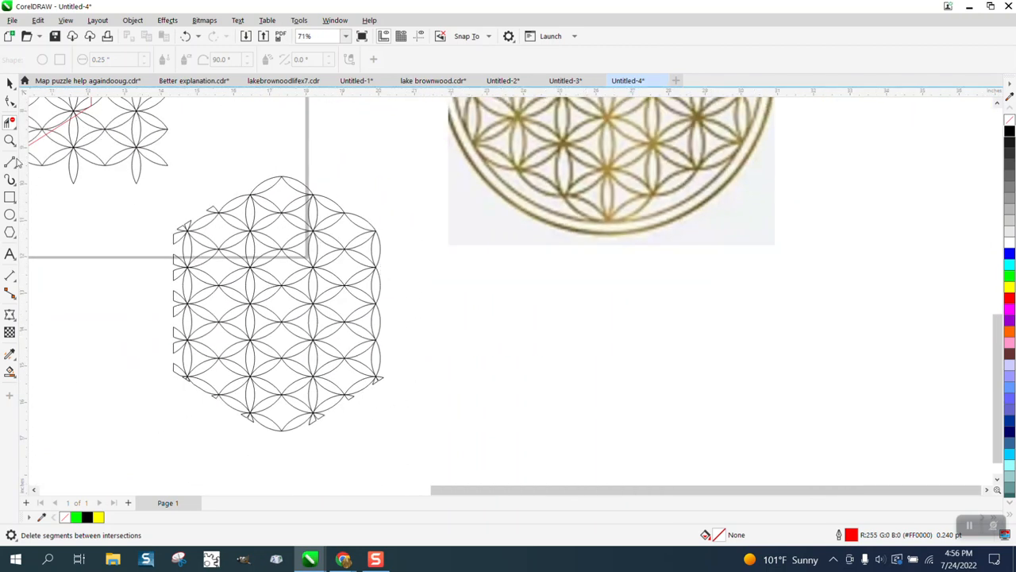
Delete the remaining stubs on the piece's upper-left edge and all clipped petals down its left edge
click(10, 140)
drag(127, 203, 352, 393)
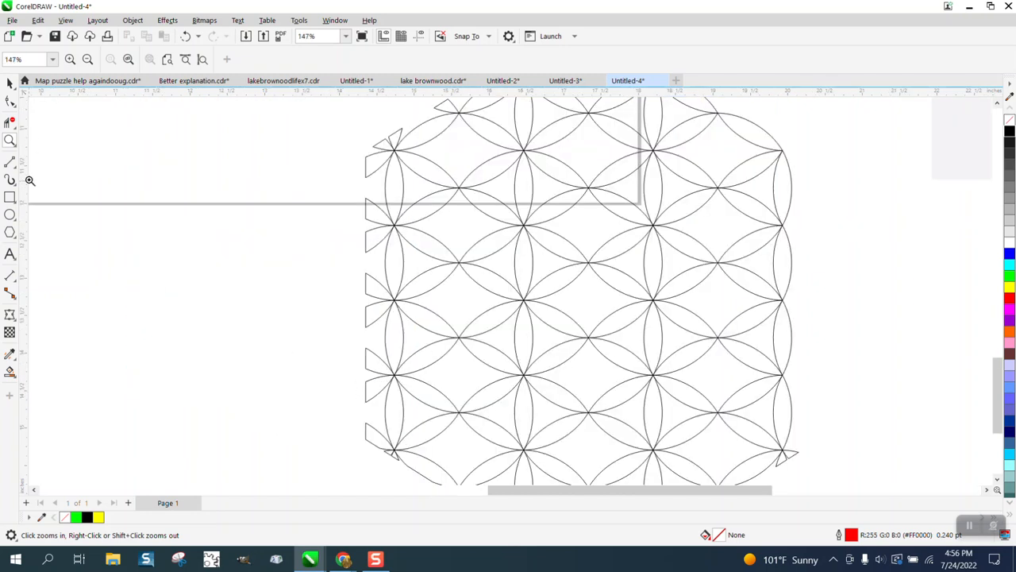
click(8, 125)
click(384, 140)
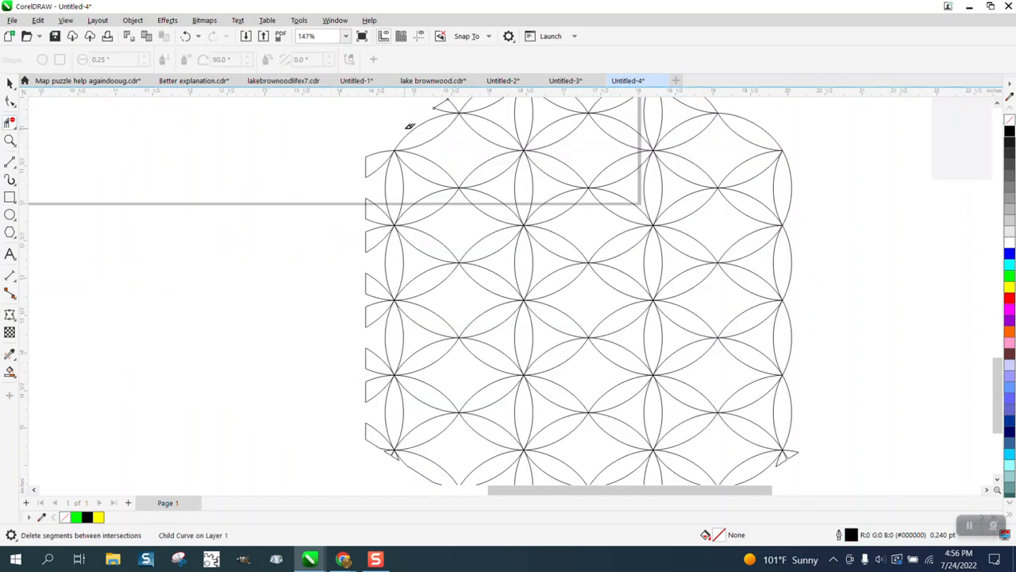
click(434, 107)
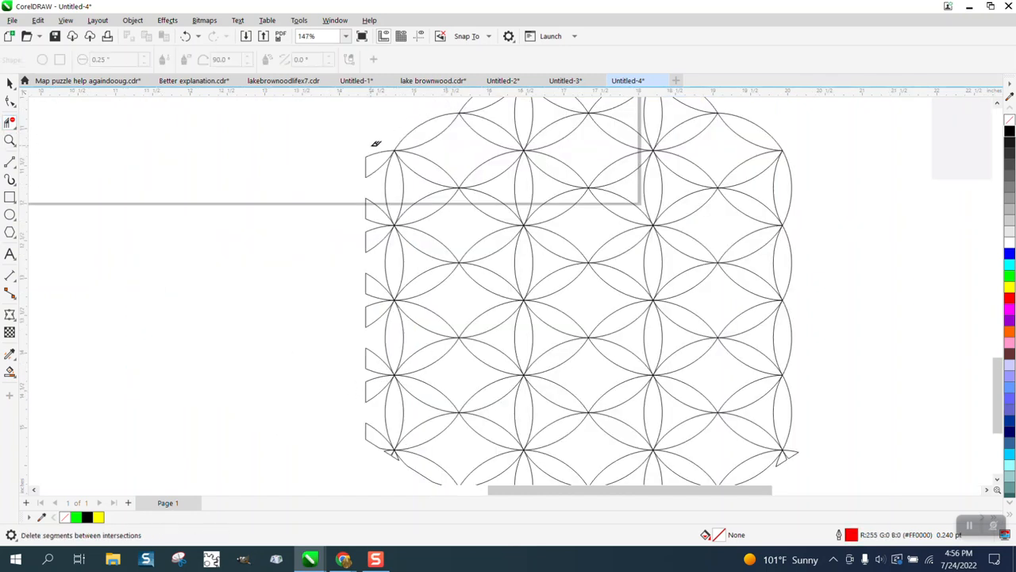
click(373, 152)
drag(368, 149, 382, 451)
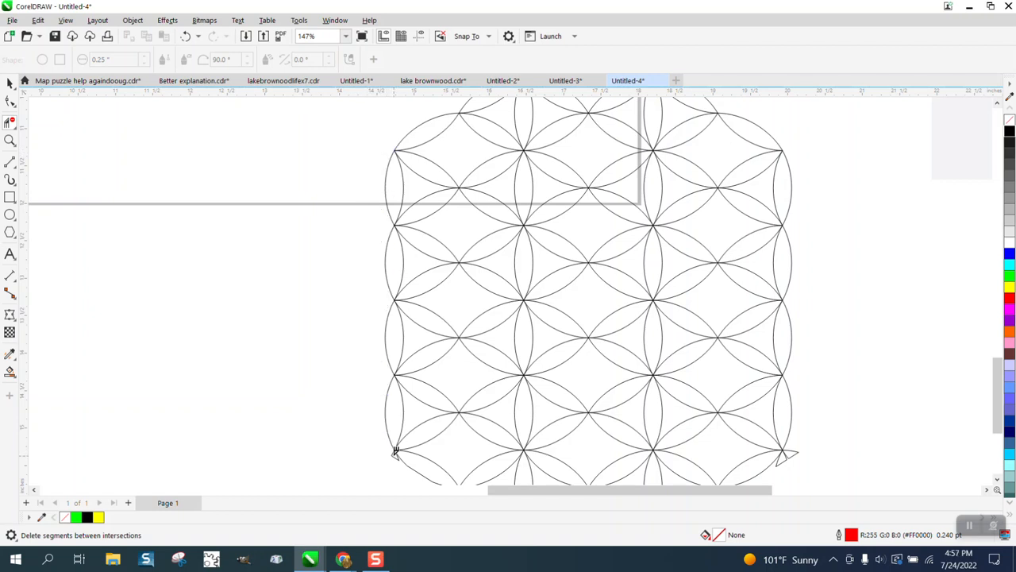
Delete the stub at the piece's lower-left corner and undo the extra segment deletion beside it
click(395, 454)
click(407, 461)
click(185, 35)
Delete the clipped petal stubs along the lower-left edge of the hexagonal piece
key(F4)
click(15, 144)
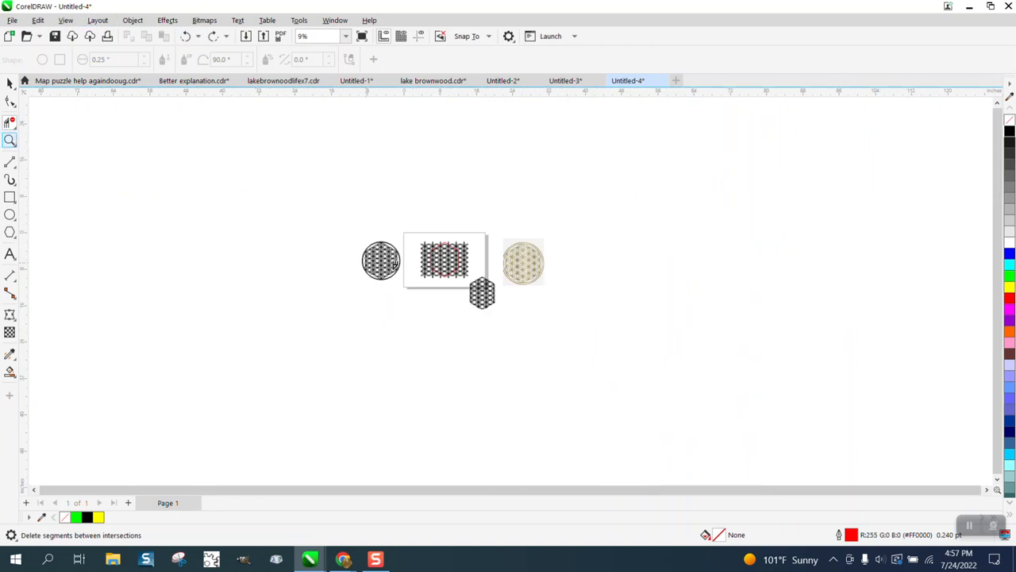
key(z)
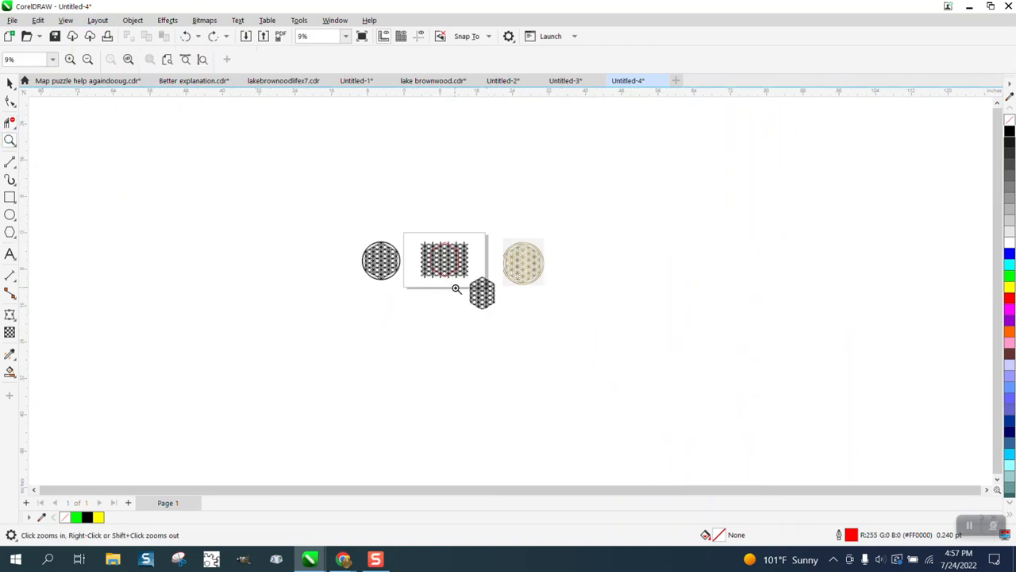
drag(454, 288, 521, 336)
drag(284, 163, 627, 294)
click(11, 124)
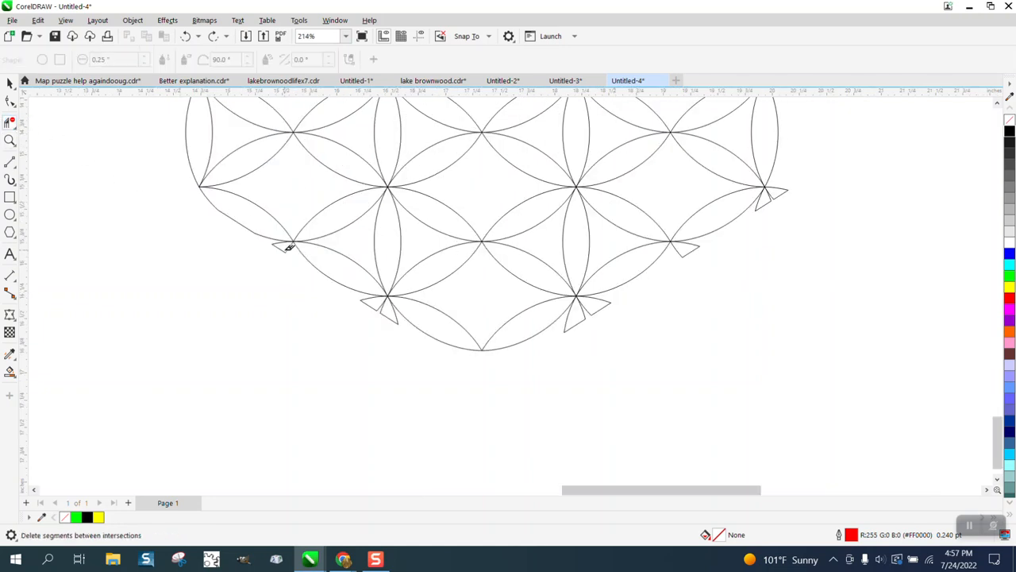
click(280, 245)
click(392, 314)
click(384, 305)
Delete the clipped petal stubs along the lower-right edge, up to the lower-right corner of the piece
click(600, 305)
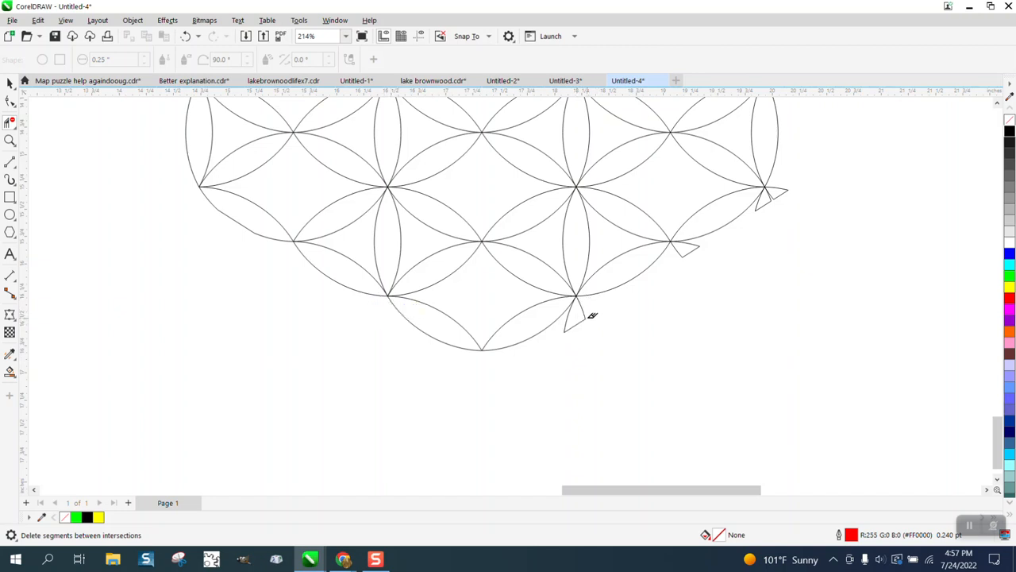
click(591, 316)
click(696, 251)
click(776, 200)
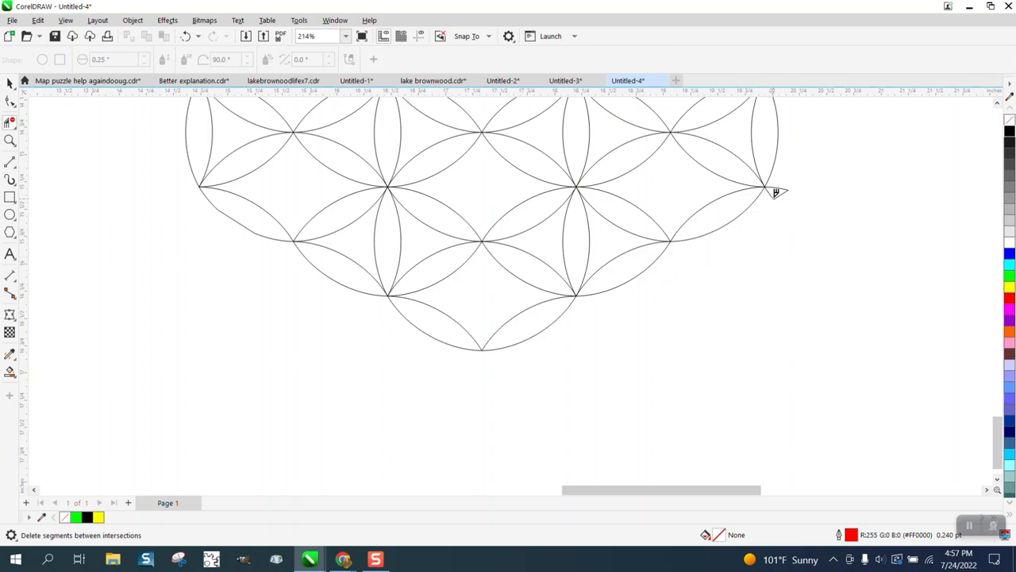
click(782, 192)
Move the trimmed hexagonal pattern to the empty area below the page, centered at about X 6.51, Y -17.71 inches
scroll(580, 331, down, 5)
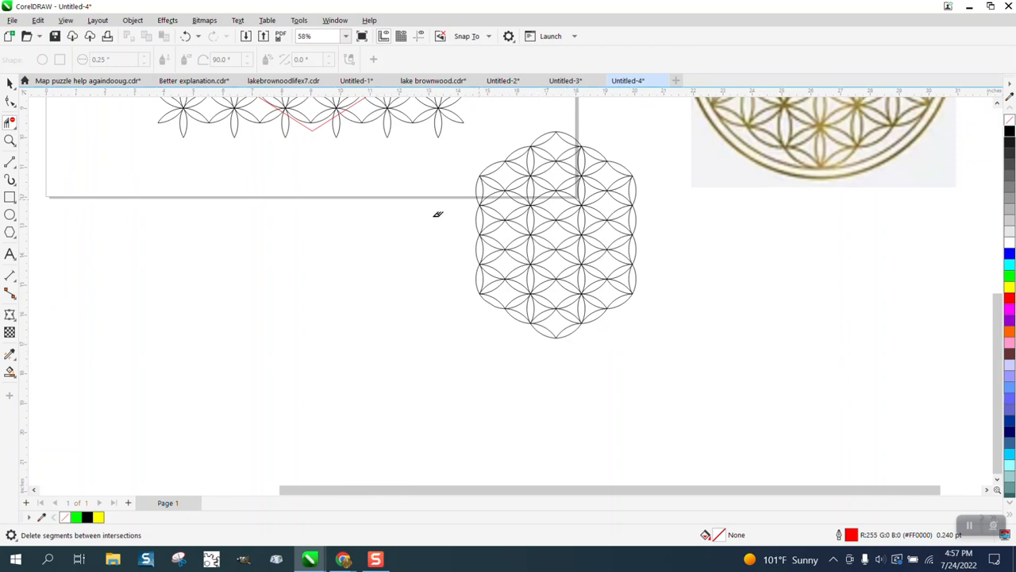
scroll(558, 278, down, 1)
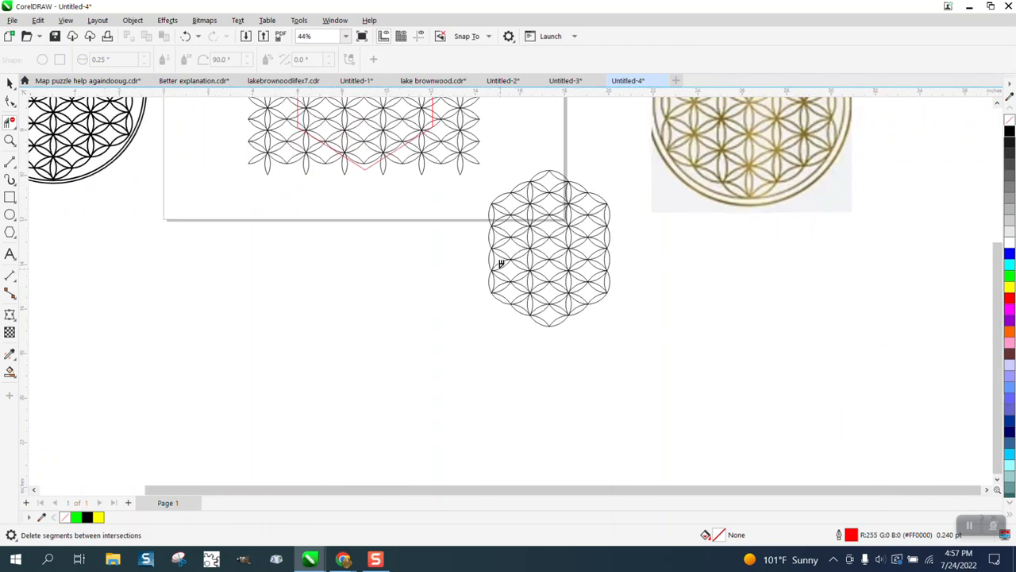
scroll(501, 262, down, 2)
click(9, 83)
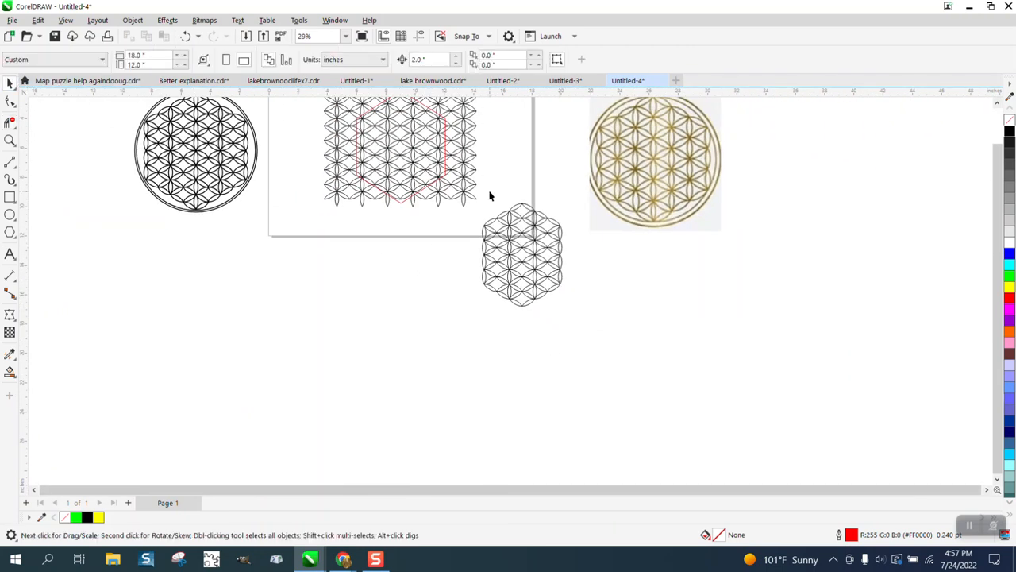
click(515, 216)
drag(524, 222, 374, 313)
drag(579, 254, 474, 335)
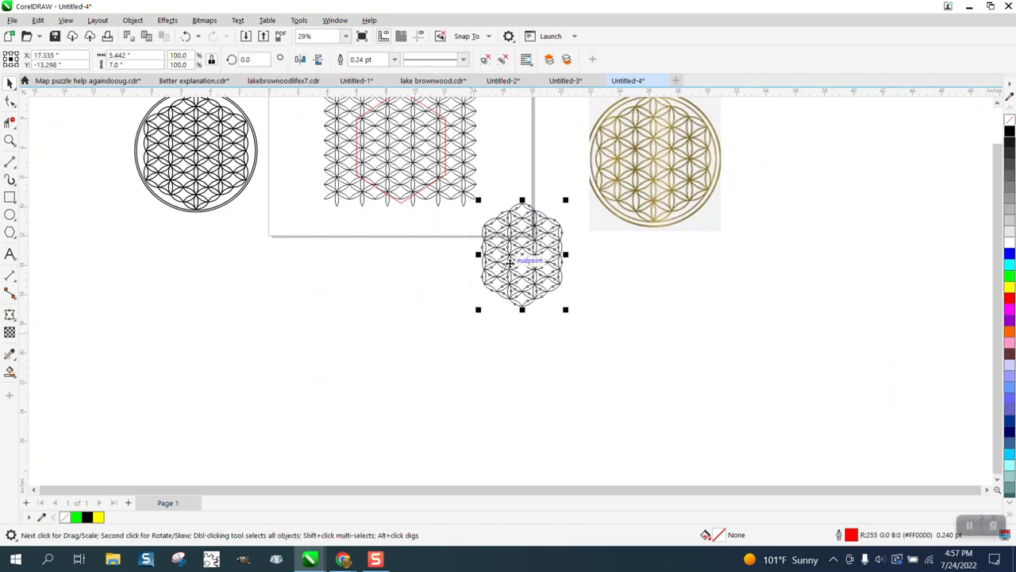
drag(522, 262, 368, 321)
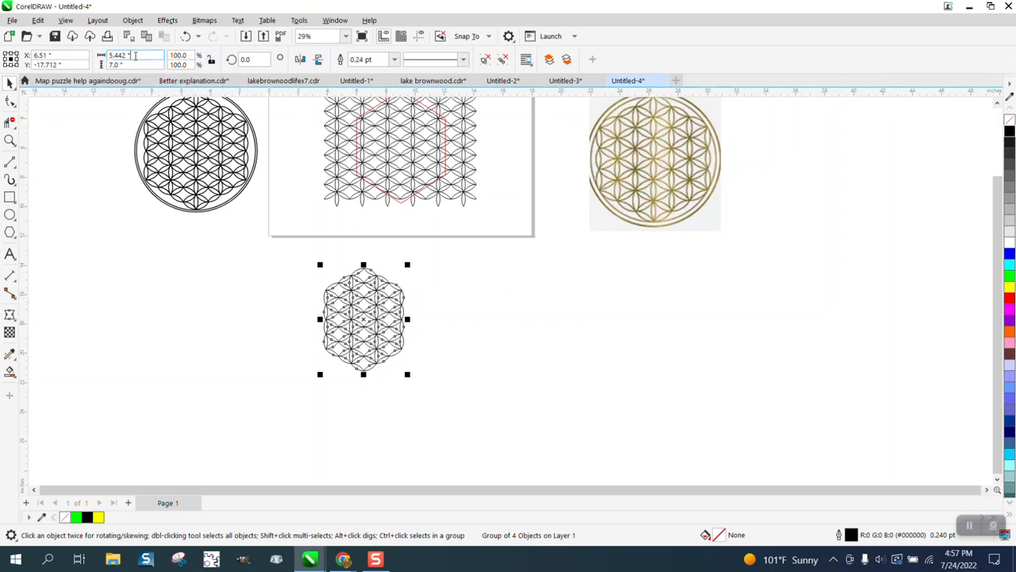
Set the trimmed pattern's width to 6 inches non-proportionally
drag(139, 55, 110, 56)
text(6)
key(Return)
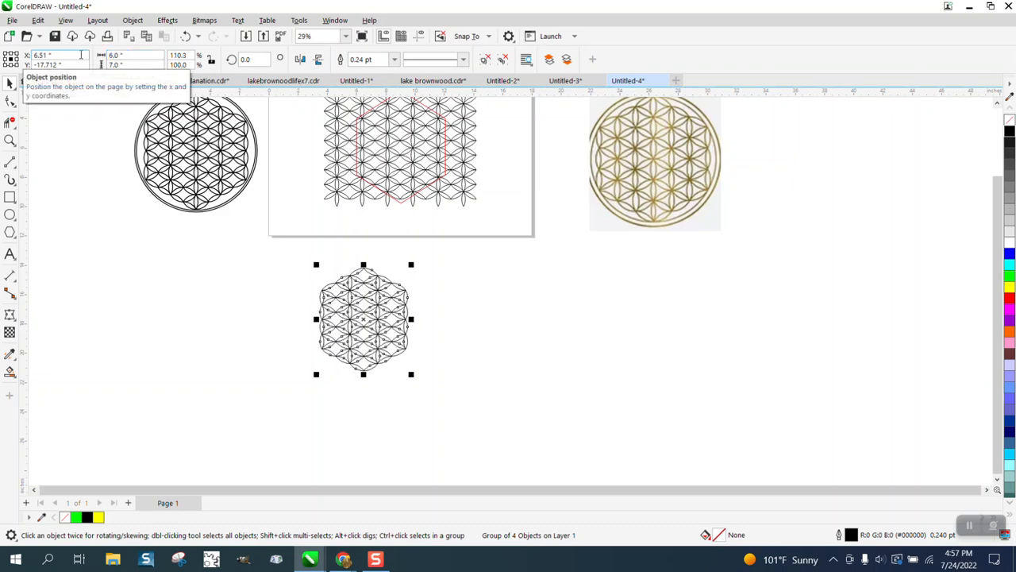
Move the original petal grid and red hexagon off the page past the reference image, and center the trimmed pattern on the page
click(9, 214)
scroll(534, 296, down, 2)
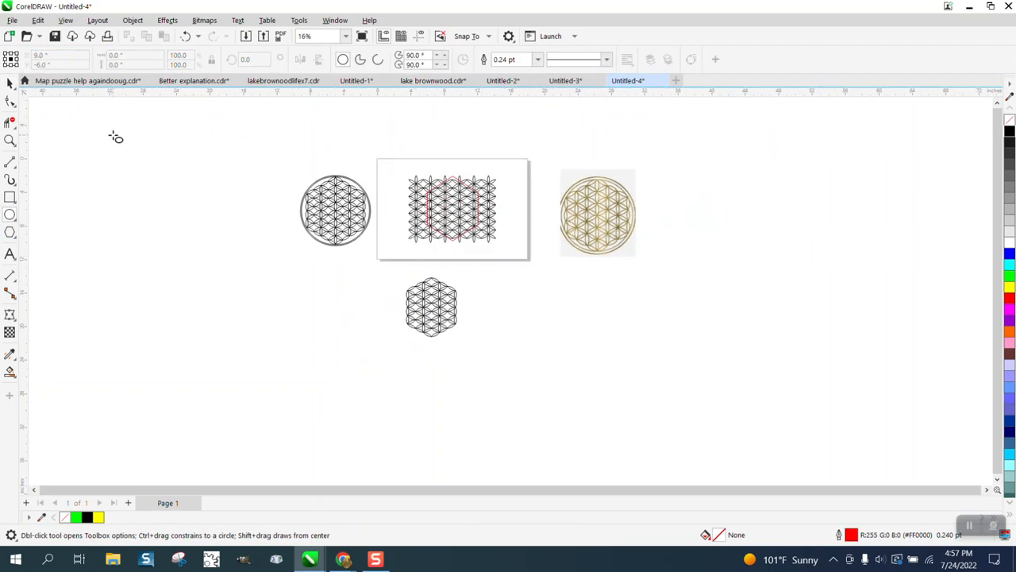
click(10, 83)
click(466, 209)
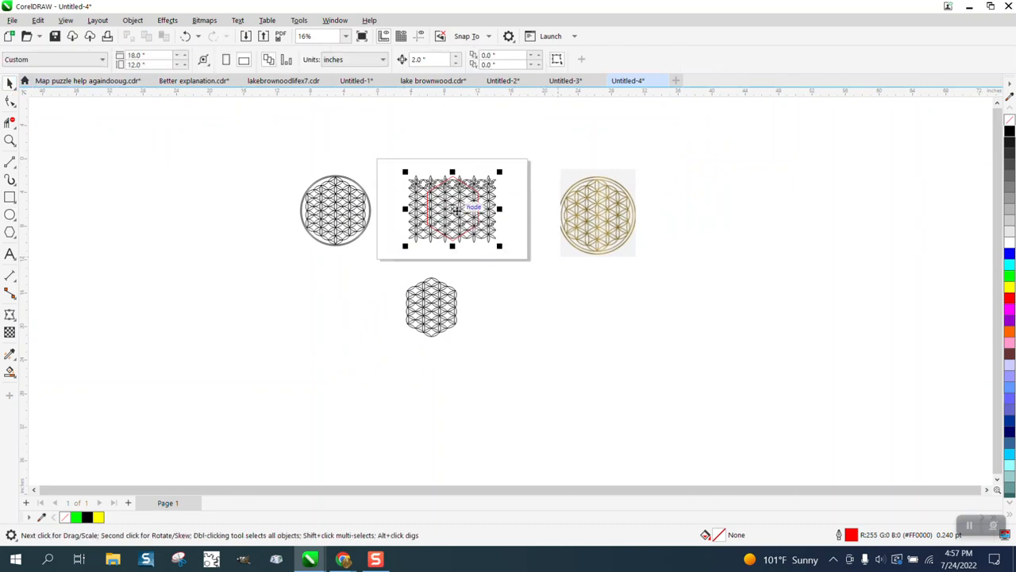
drag(465, 208, 726, 286)
click(445, 303)
key(p)
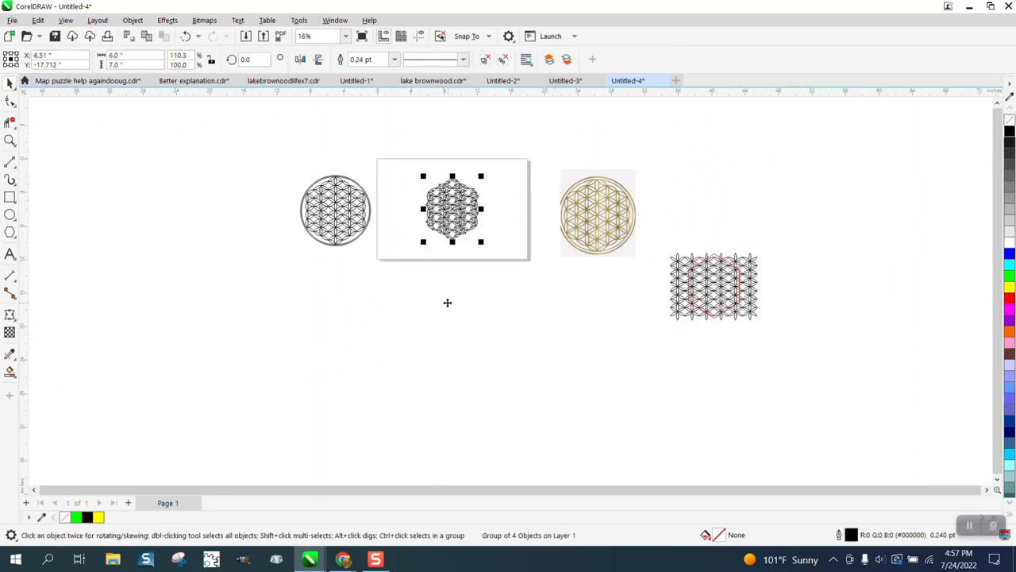
Draw a circle about 6.76 inches in diameter and center it on the page over the trimmed pattern
click(9, 140)
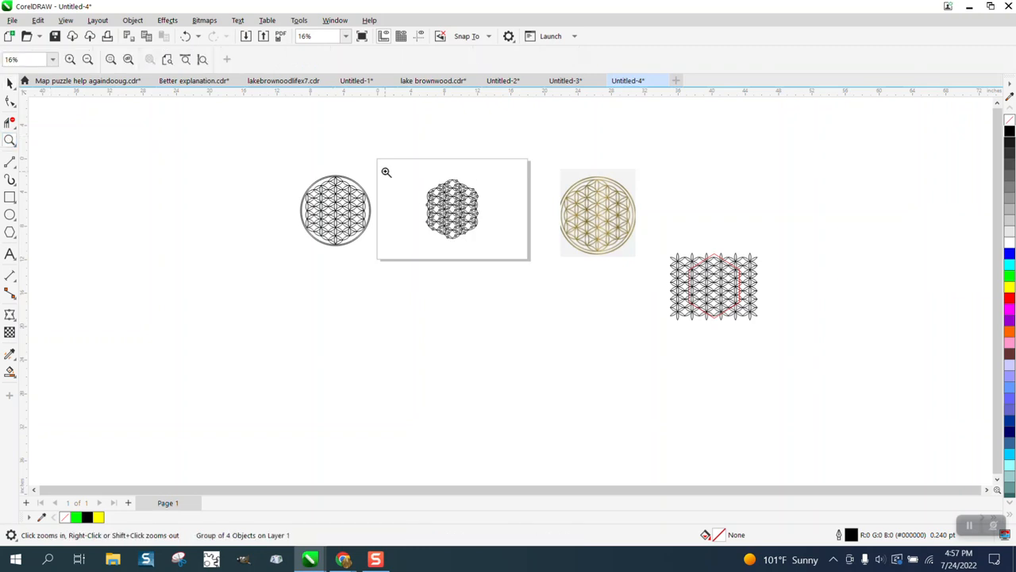
drag(387, 171, 608, 287)
click(10, 215)
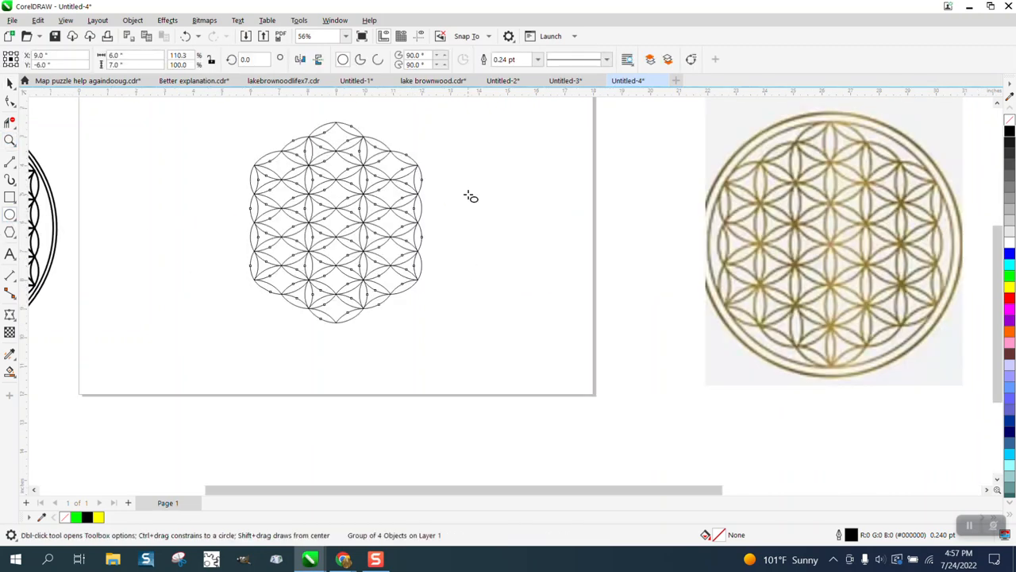
drag(538, 175, 431, 370)
key(p)
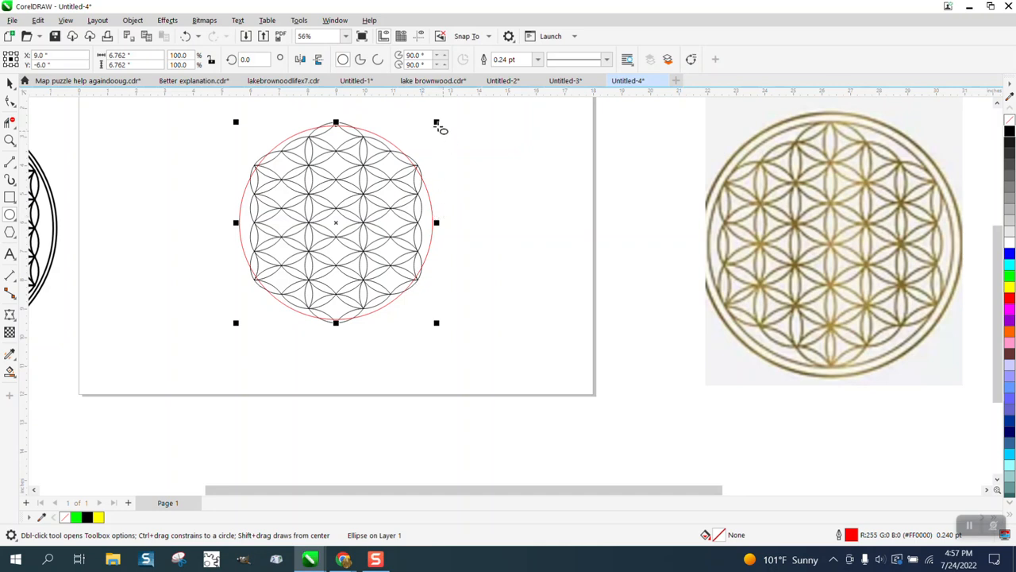
Enlarge the red circle about its center to about 7.21 inches in diameter
drag(437, 122, 455, 118)
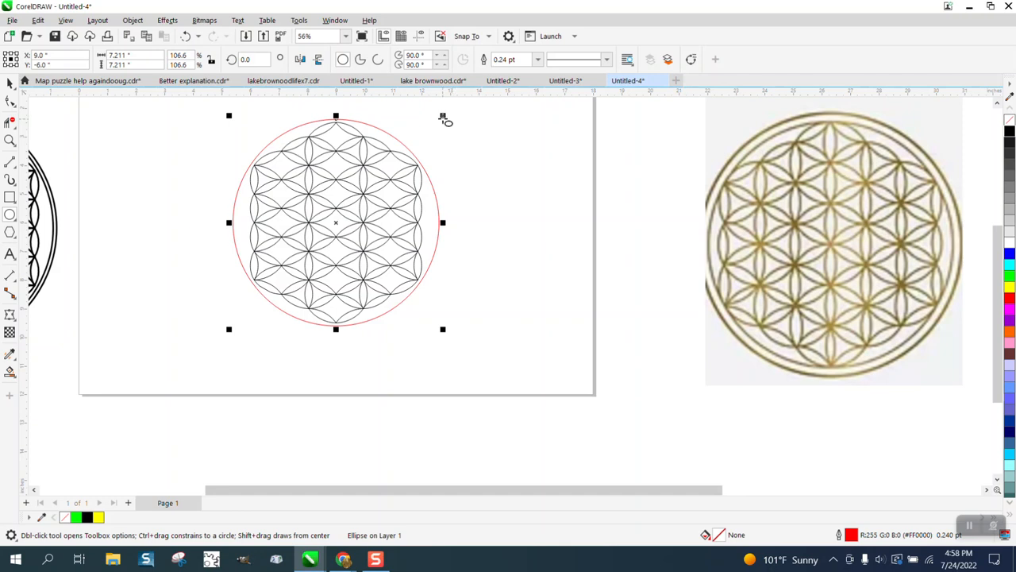
drag(442, 118, 459, 129)
key(Delete)
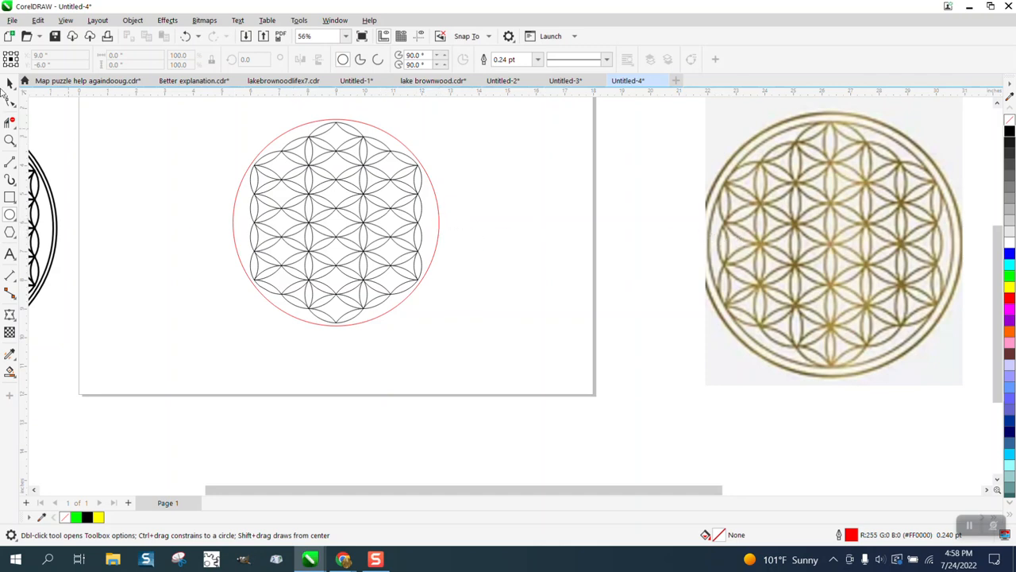
Stretch the hexagonal pattern slightly wider with the red circle moved aside, and center both on the page
click(9, 83)
click(417, 187)
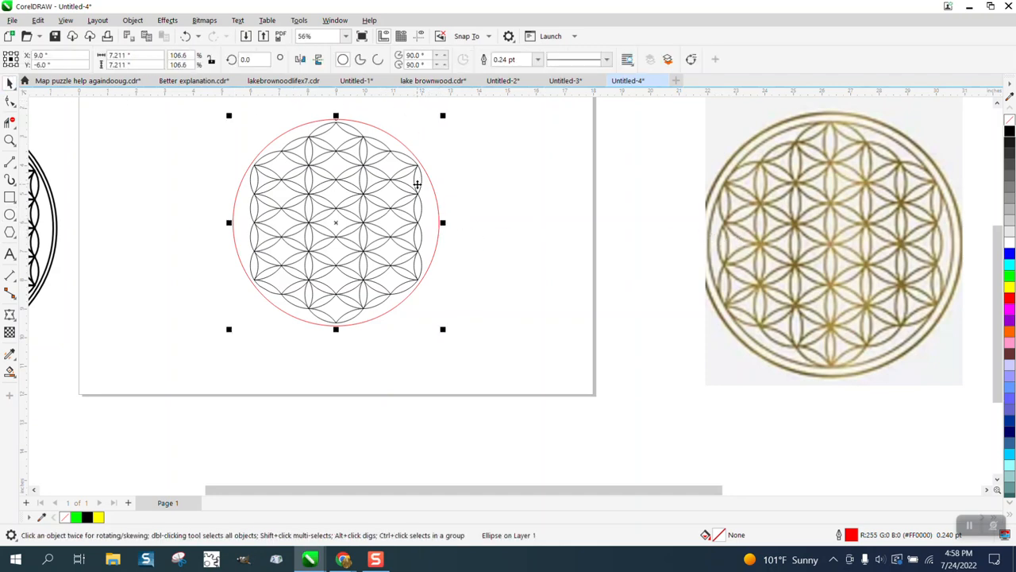
drag(439, 213, 655, 223)
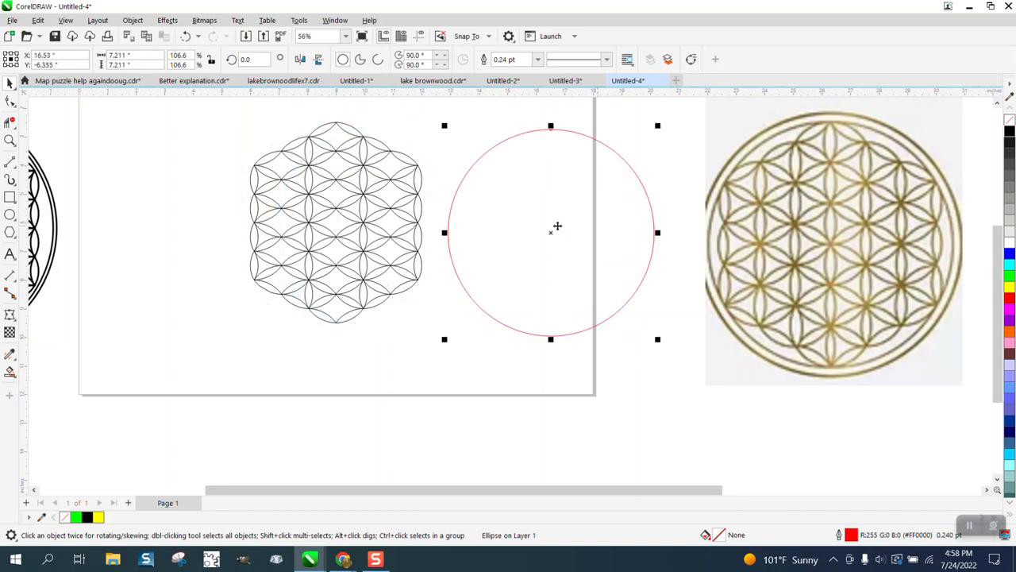
click(427, 225)
click(415, 215)
drag(429, 222, 434, 223)
key(p)
click(508, 217)
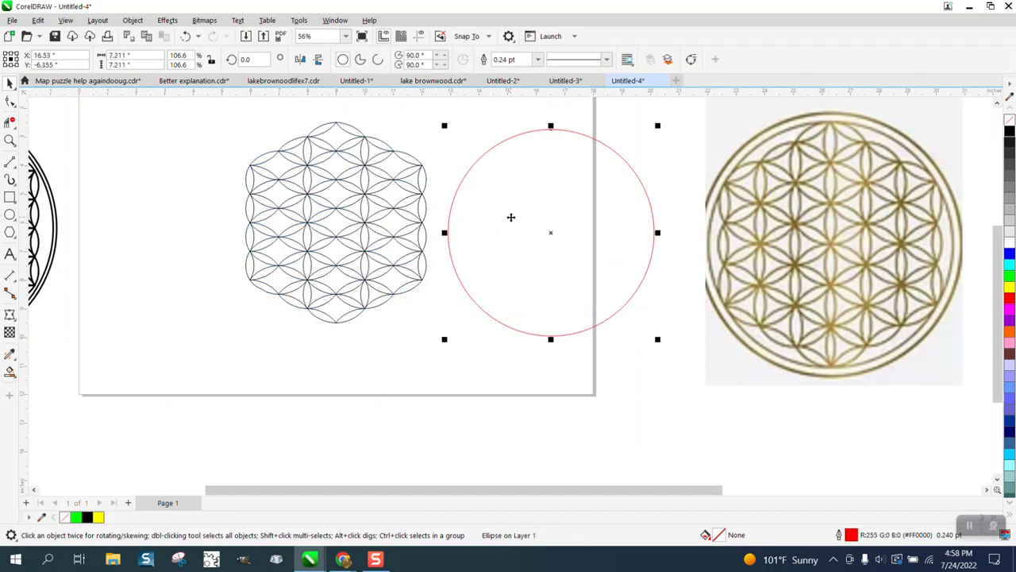
key(p)
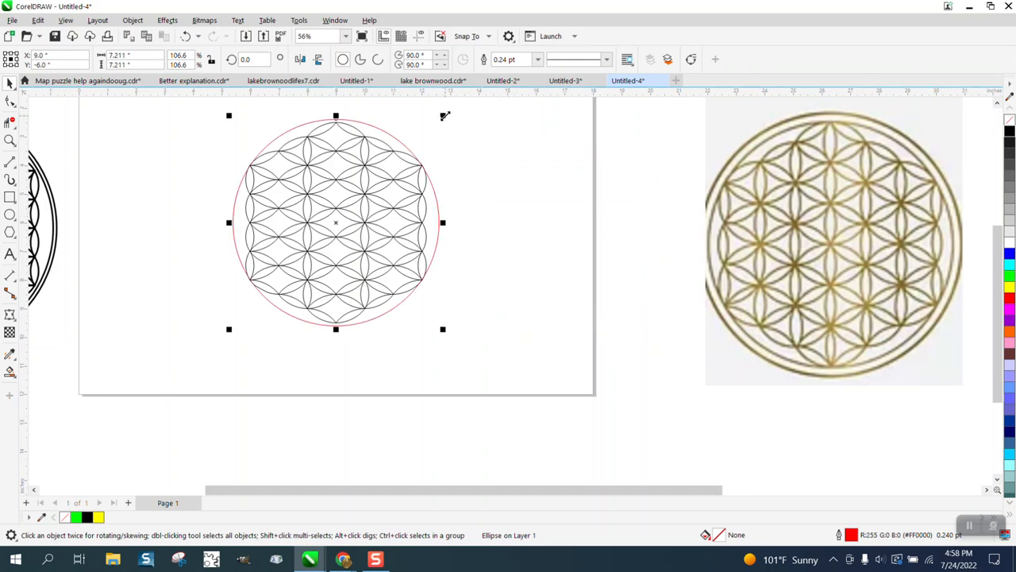
Enlarge the circle to about 7.36 inches and add a concentric copy about 7.62 inches in diameter
drag(445, 116, 463, 119)
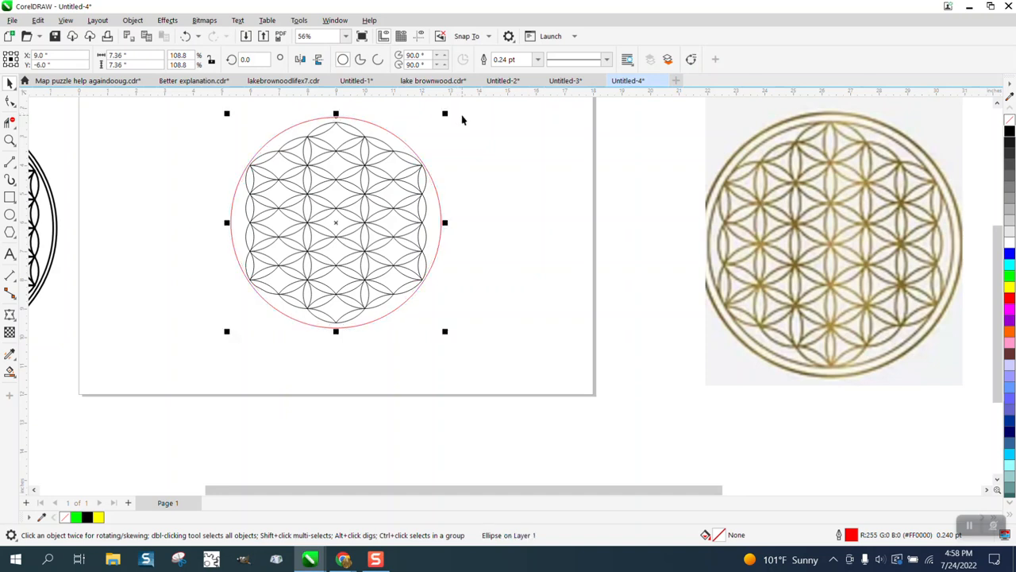
drag(446, 113, 454, 109)
right_click(454, 109)
scroll(247, 179, down, 1)
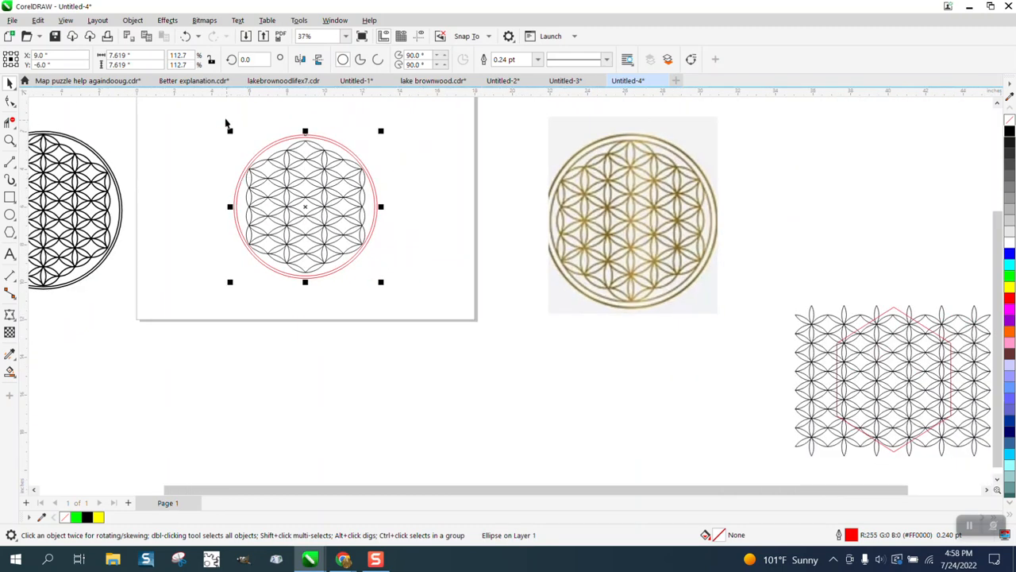
Set the outline width of the pattern and both enclosing circles to 3.0 pt
drag(226, 124, 438, 288)
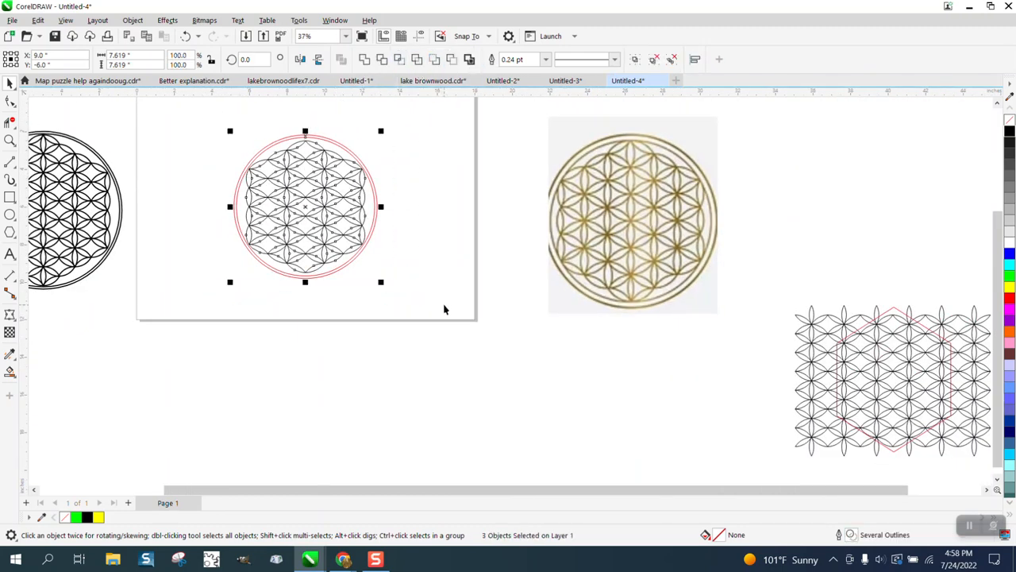
click(545, 60)
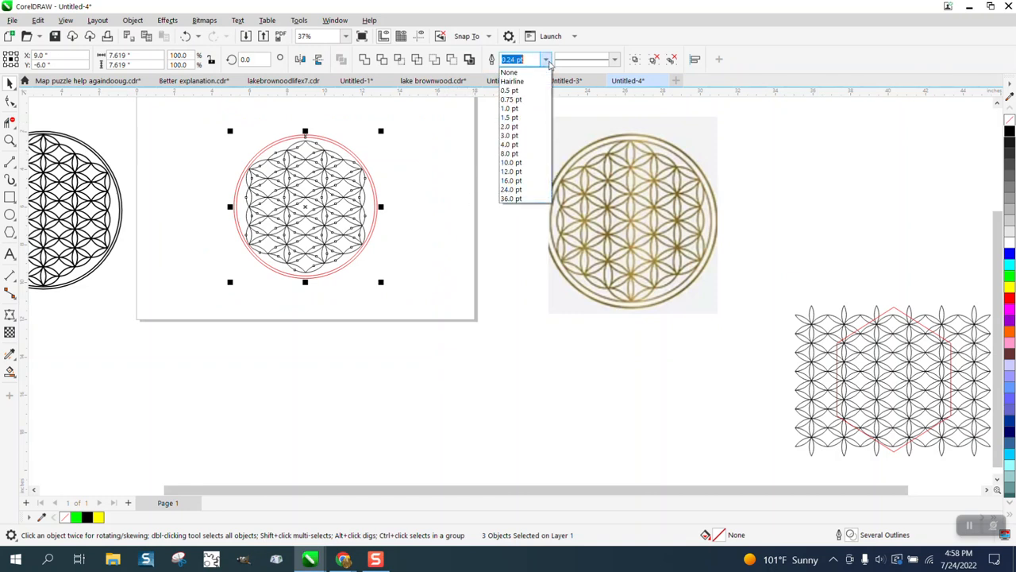
click(515, 137)
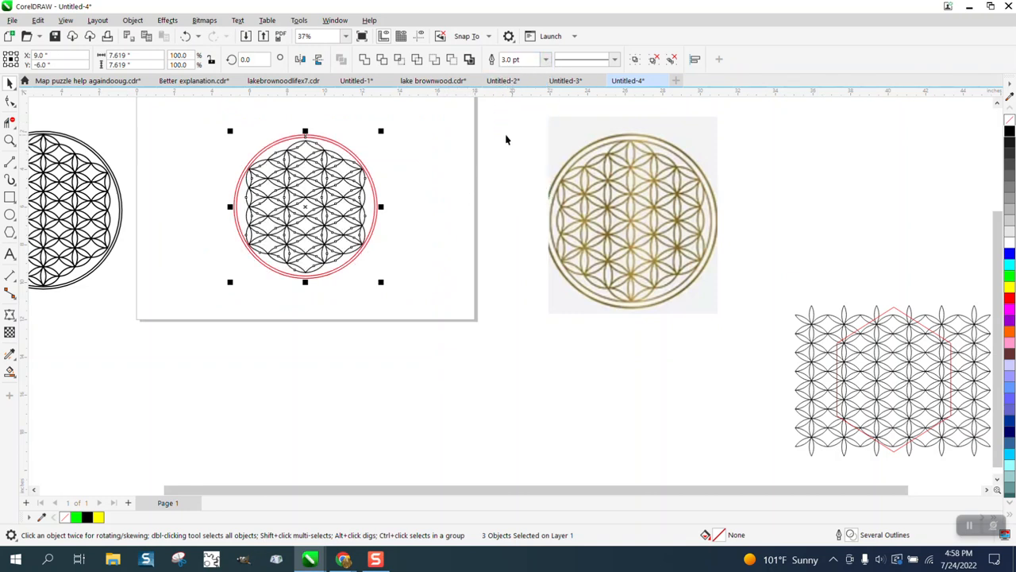
Set the outer circle's outline color to 90% black
click(376, 164)
click(362, 168)
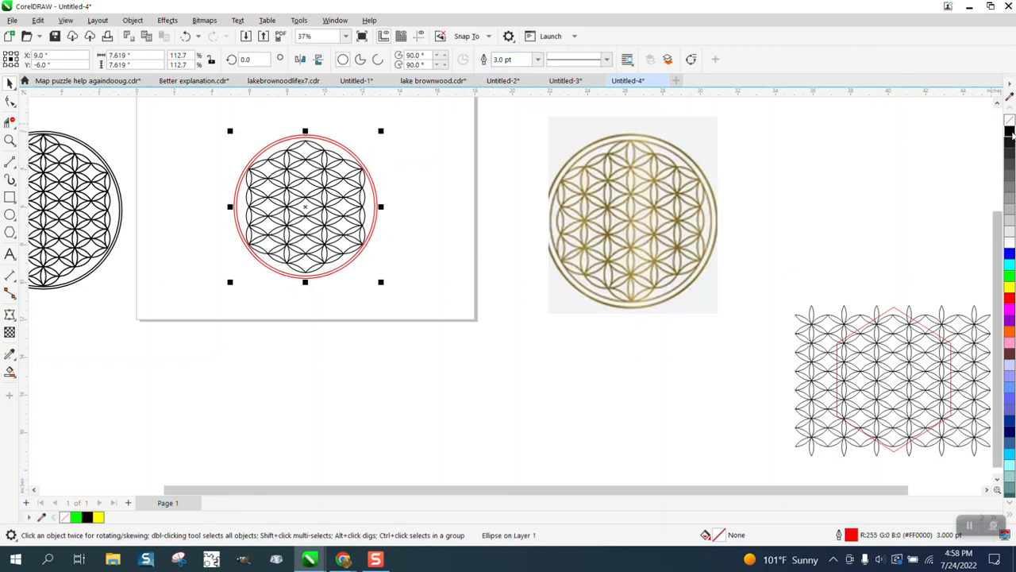
right_click(1011, 133)
click(355, 145)
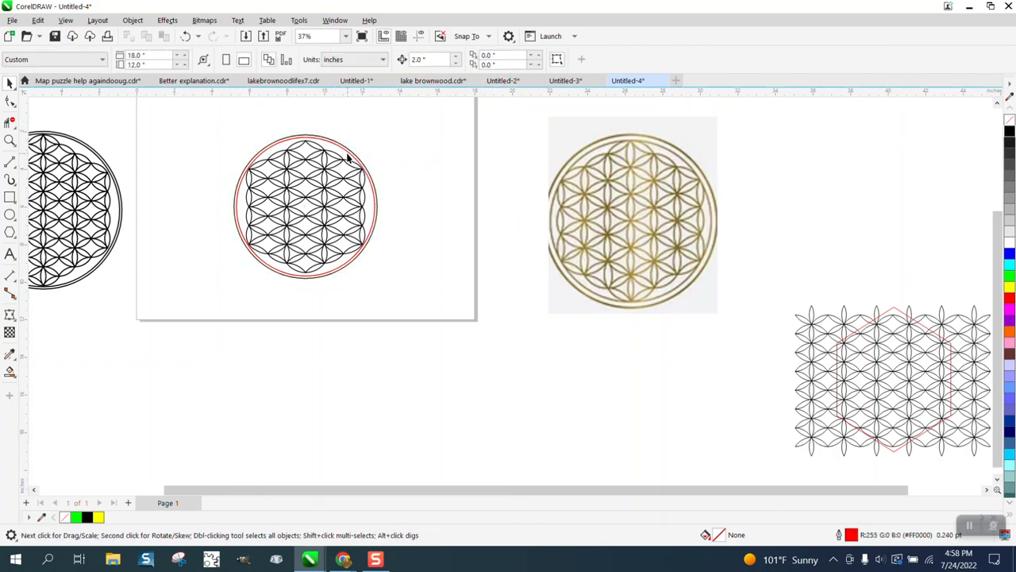
click(348, 154)
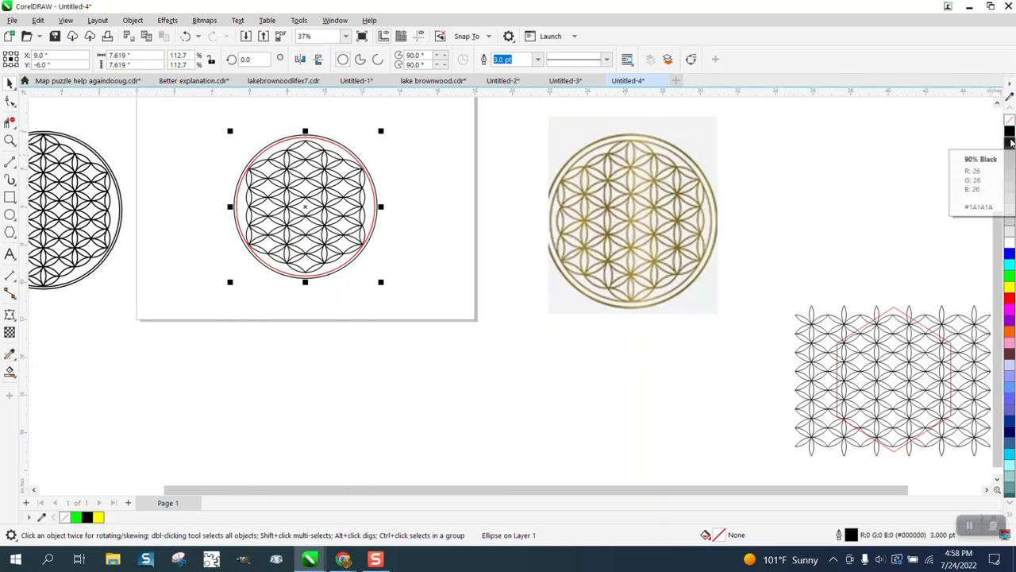
right_click(1010, 143)
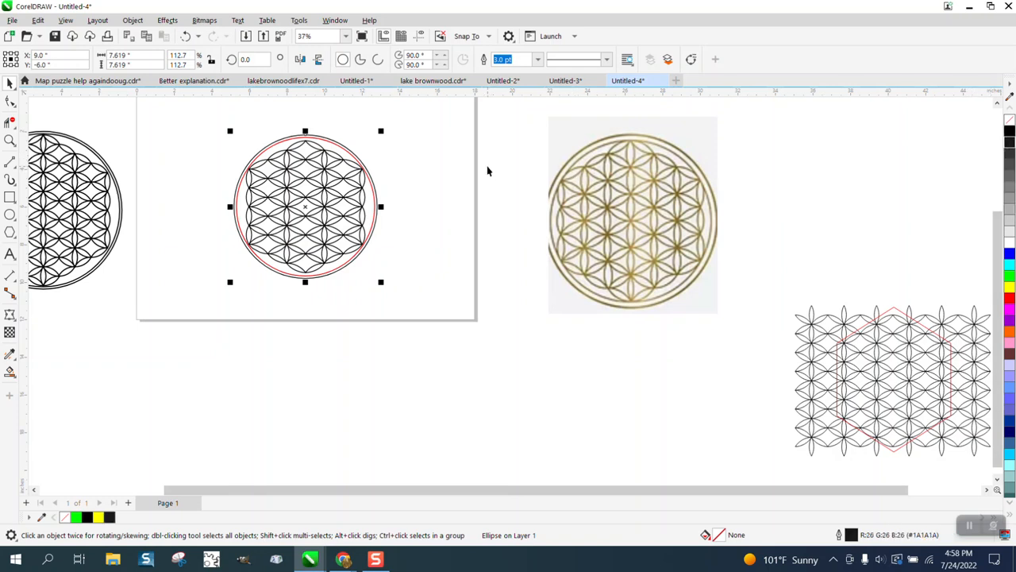
Make the inner circle's outline black, nudging the outer circle 2 inches aside and returning it to the page center
key(Right)
click(349, 158)
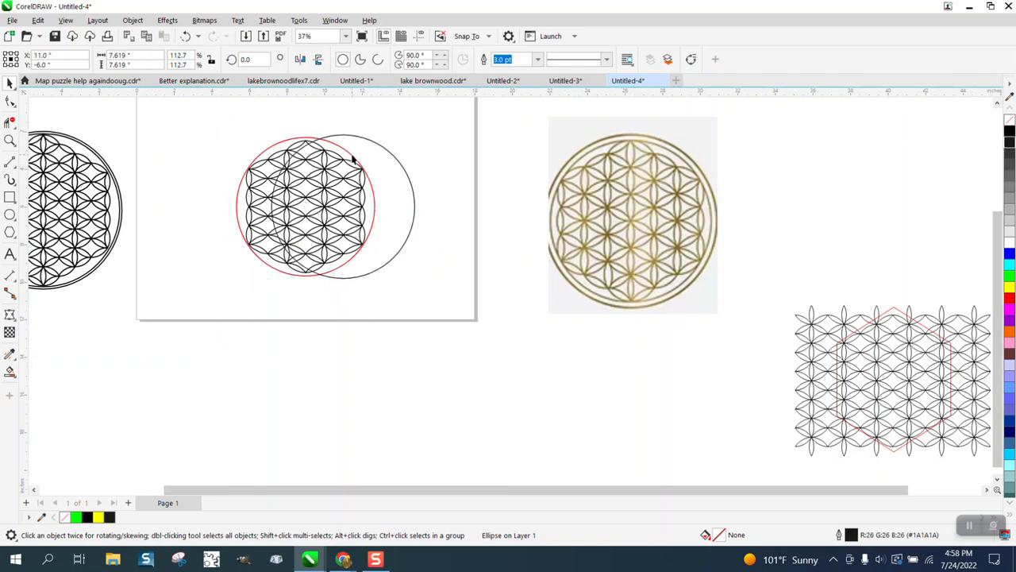
click(1009, 134)
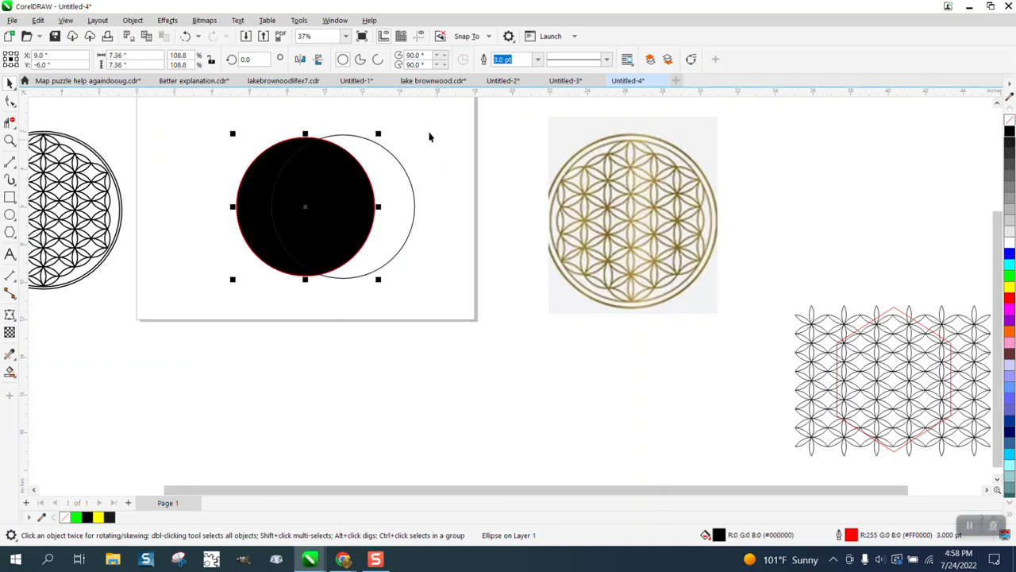
click(185, 36)
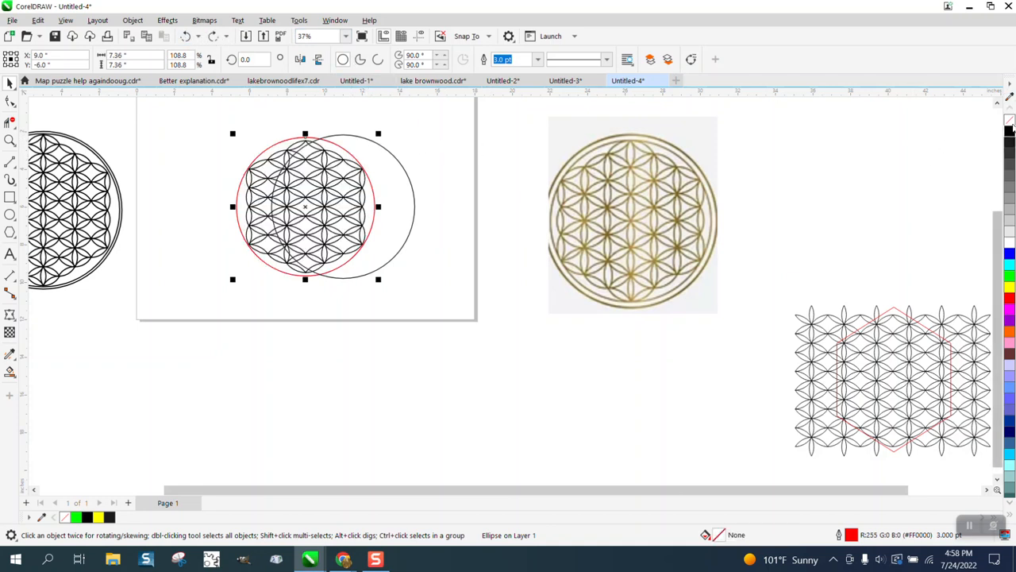
right_click(1009, 133)
key(Escape)
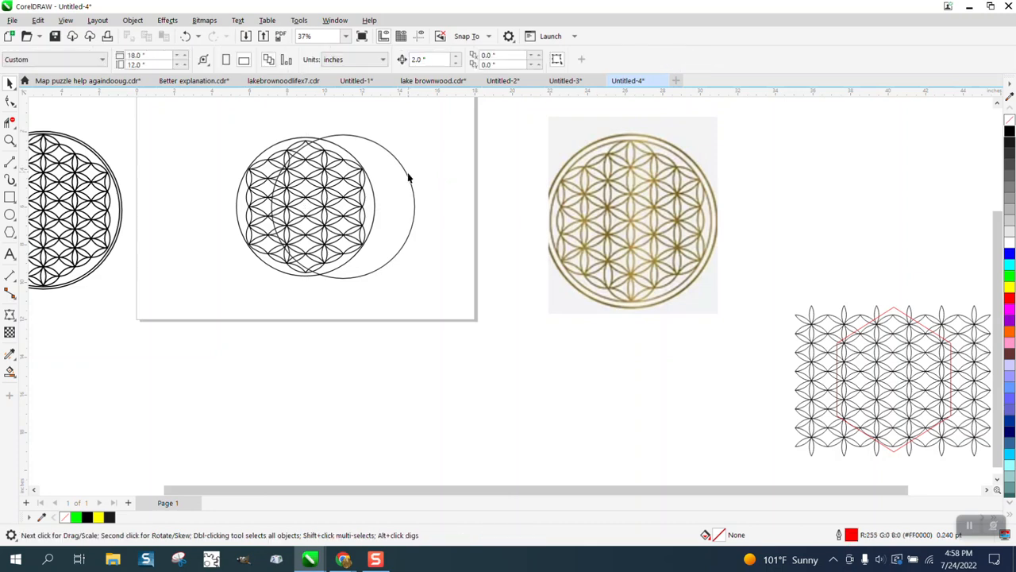
drag(405, 186, 348, 191)
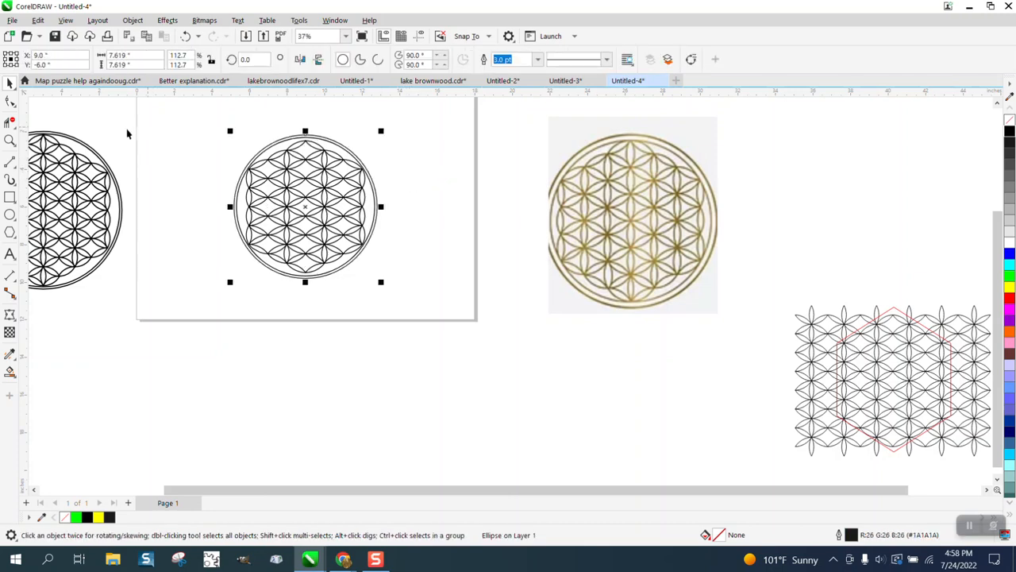
Examine the finished circled pattern up close and compare it with the earlier version beside the page and the gold reference image
click(9, 140)
drag(209, 129, 486, 308)
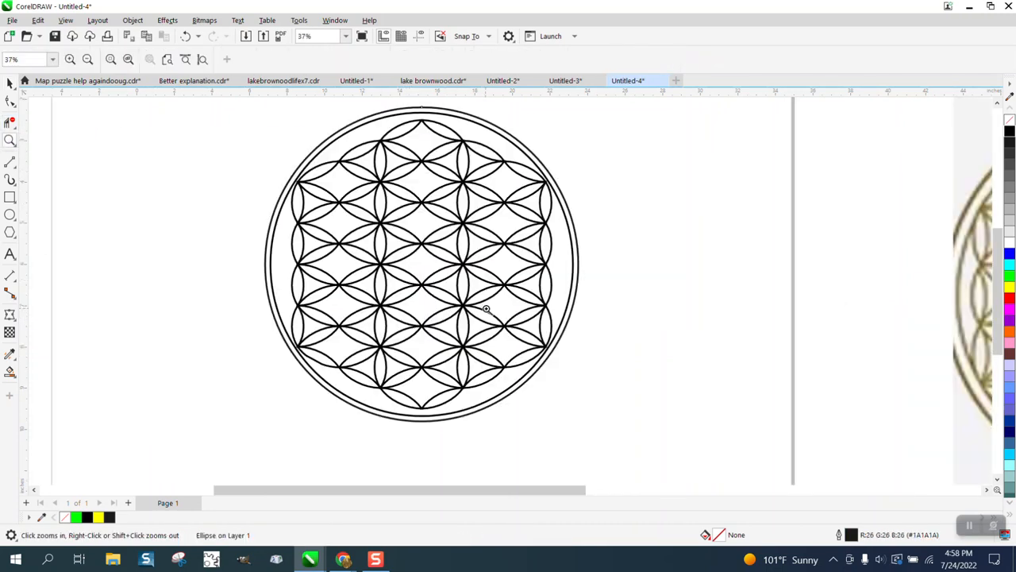
right_click(501, 278)
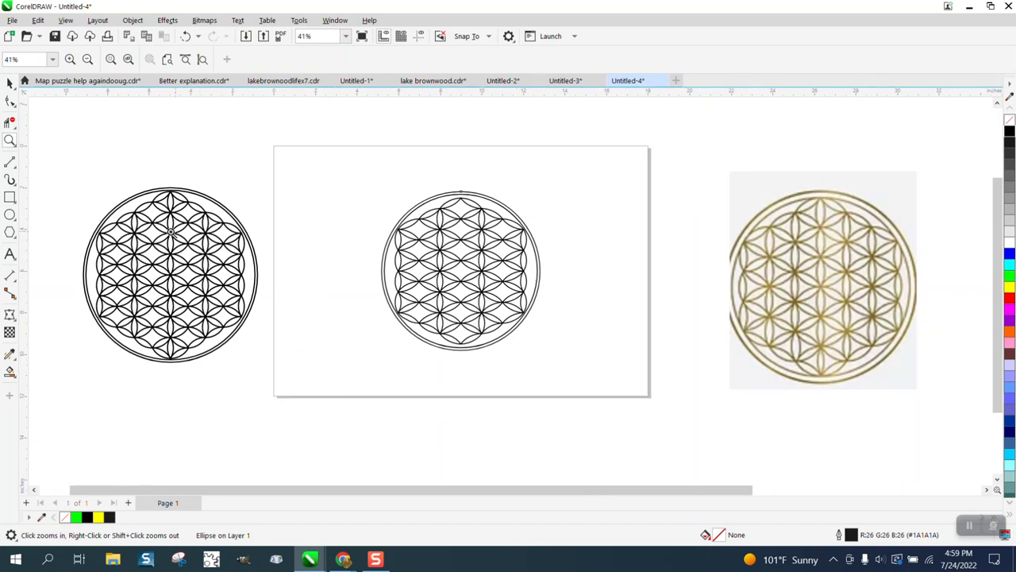
click(376, 413)
right_click(356, 387)
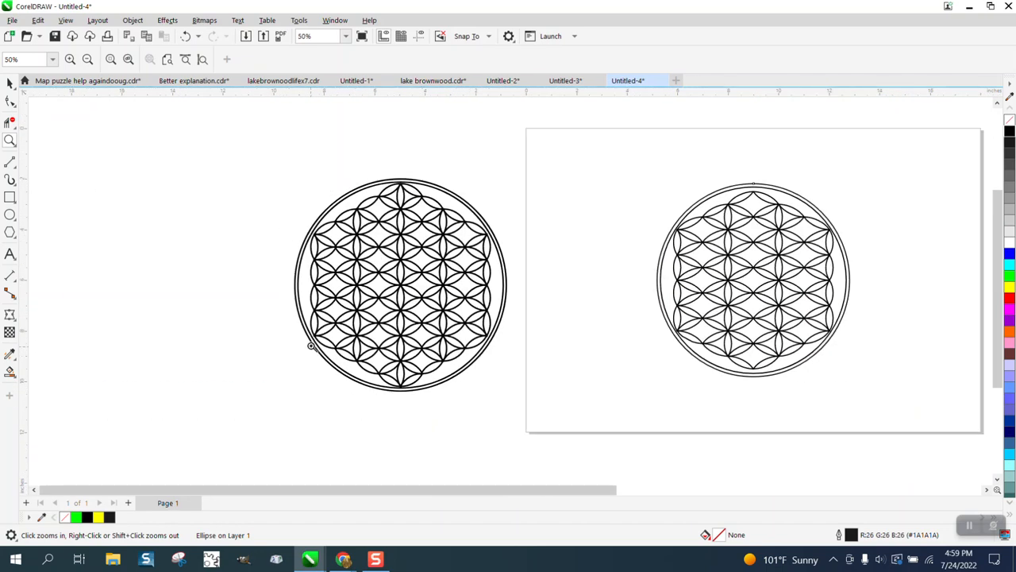
scroll(666, 351, down, 1)
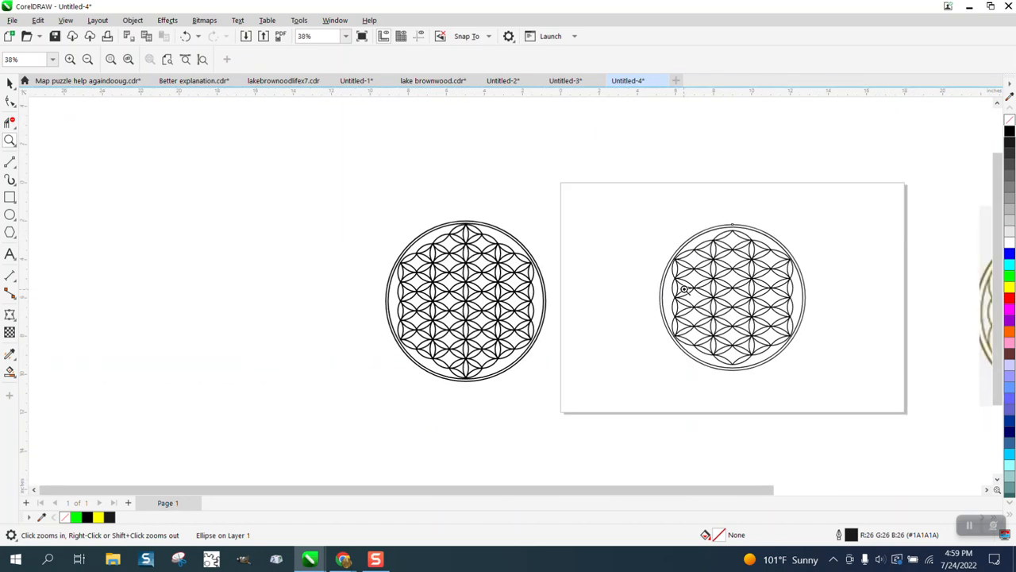
scroll(619, 283, down, 1)
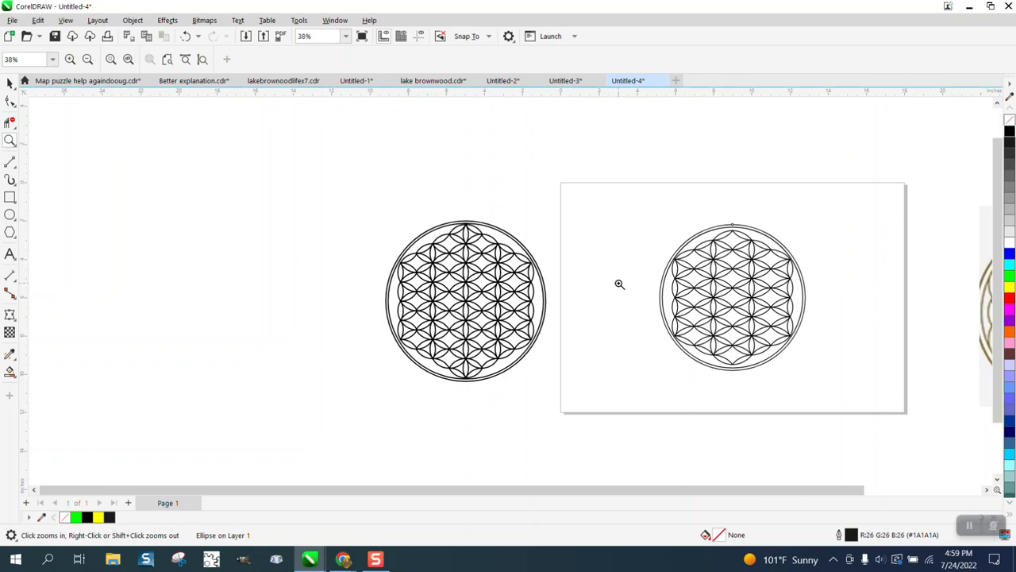
scroll(878, 266, down, 1)
scroll(972, 336, up, 5)
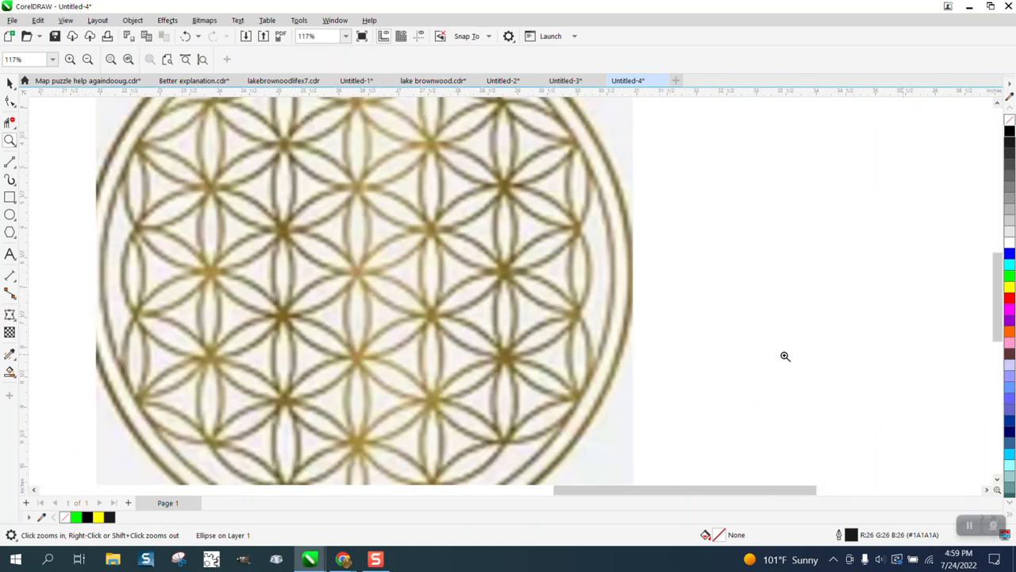
scroll(485, 325, down, 3)
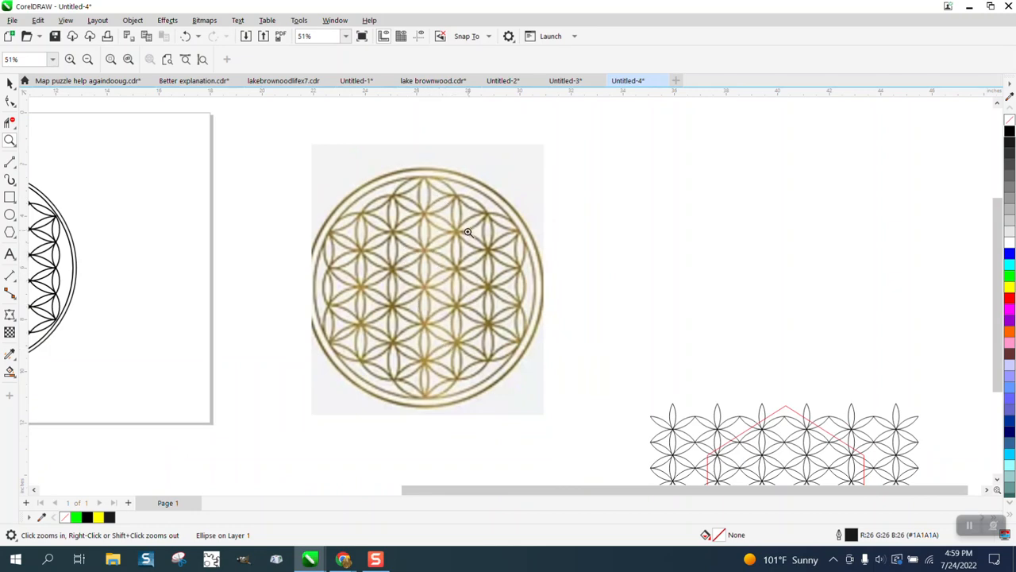
scroll(431, 257, down, 2)
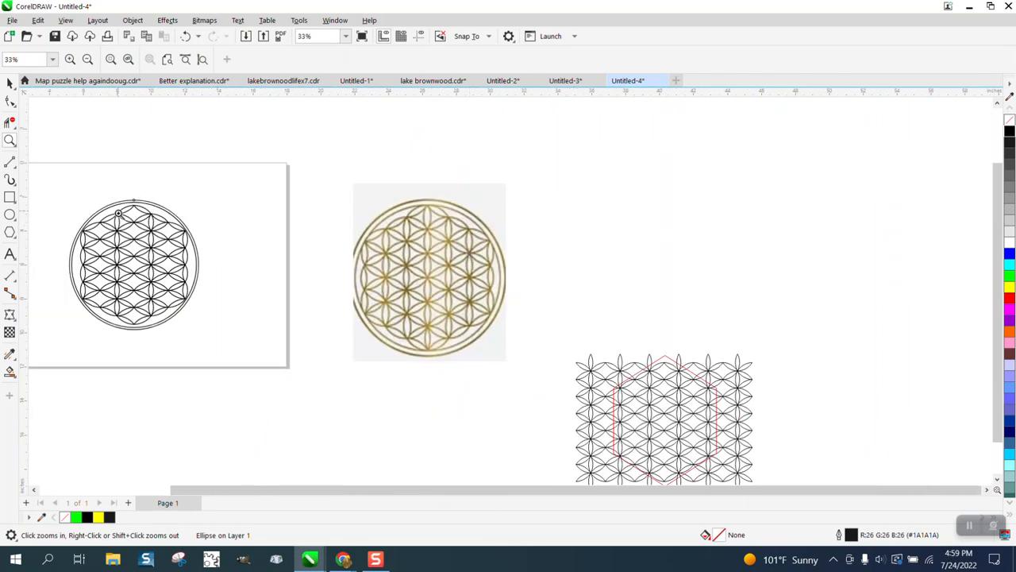
scroll(119, 216, up, 5)
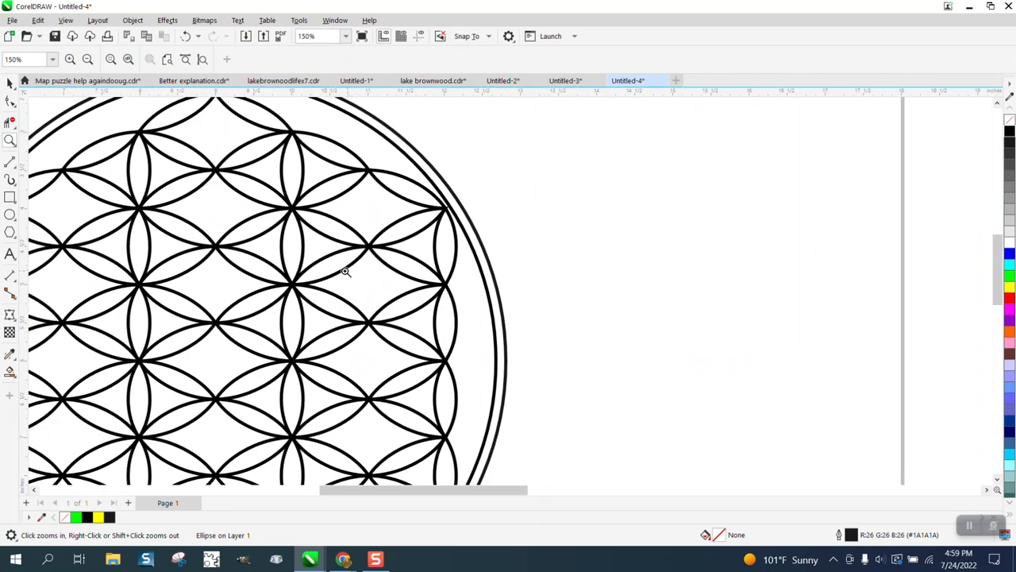
scroll(338, 270, down, 2)
scroll(338, 270, down, 1)
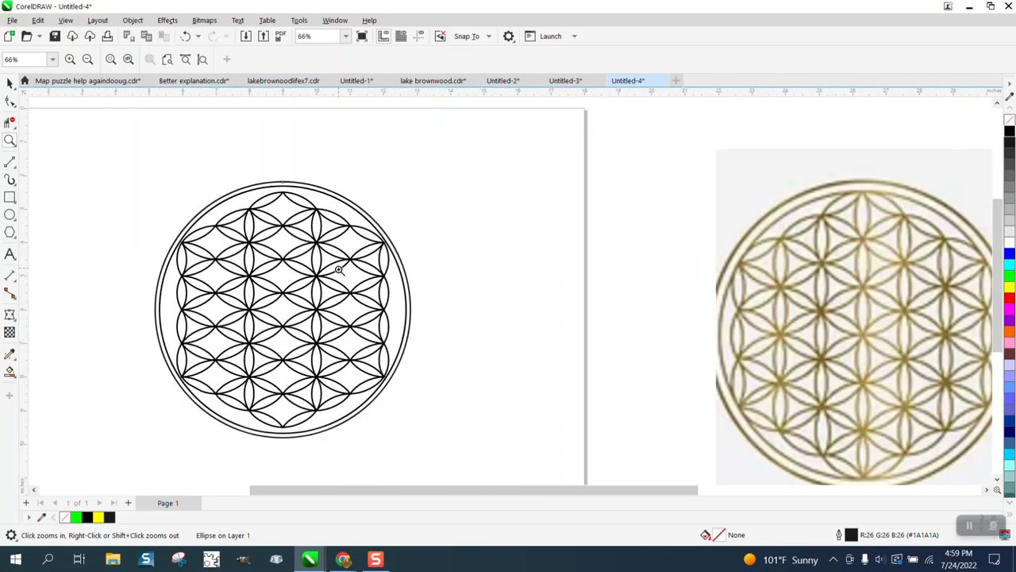